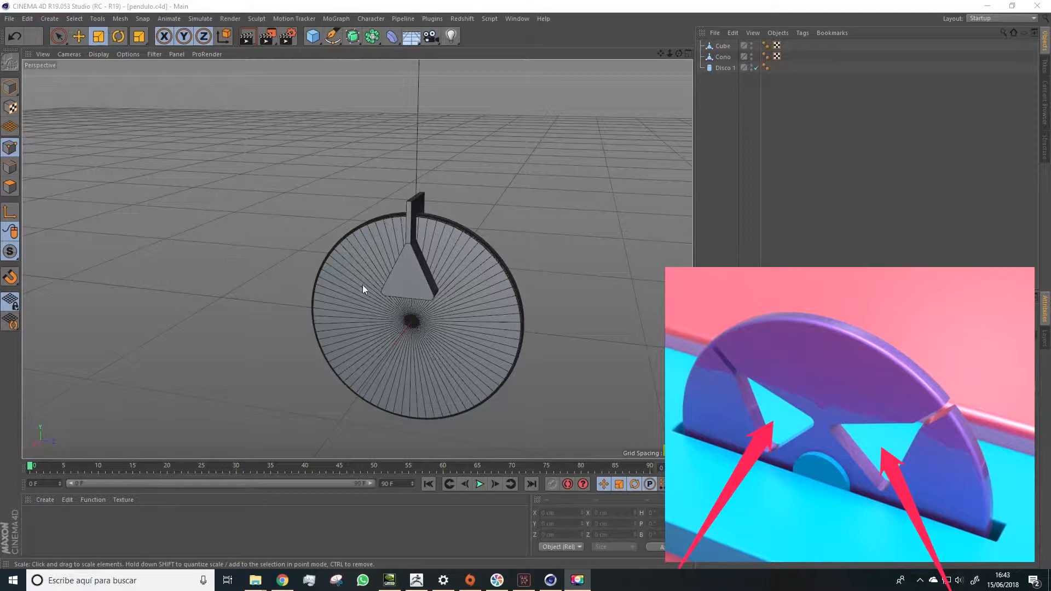
click(688, 54)
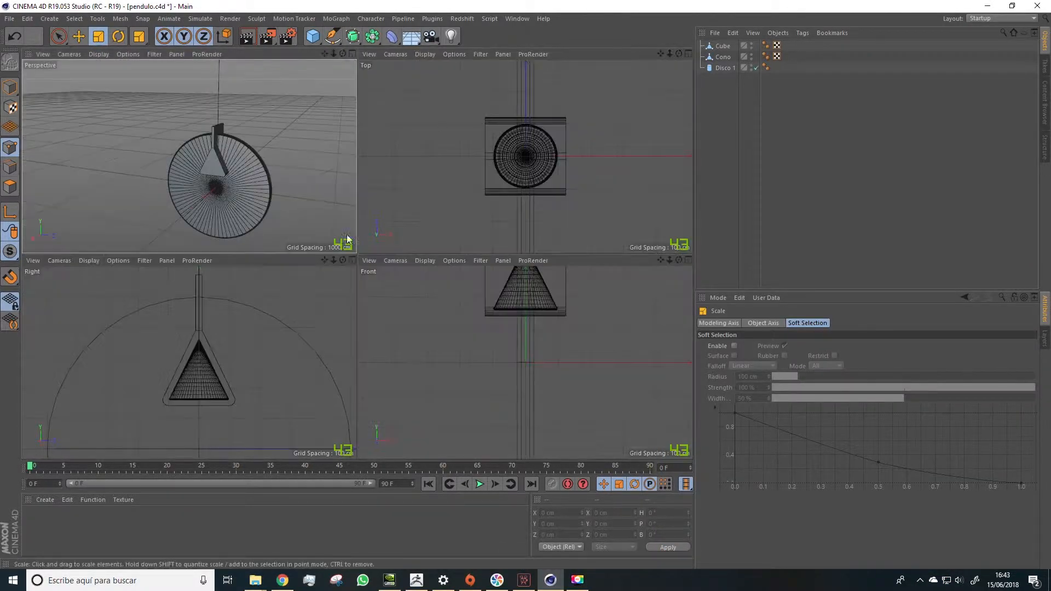
click(349, 261)
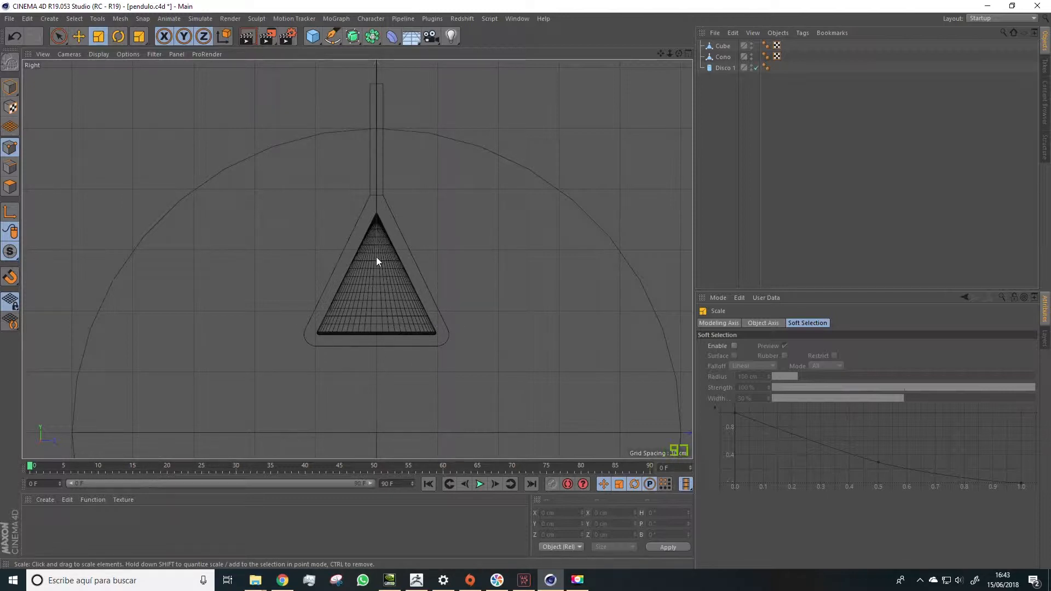
middle_click(477, 212)
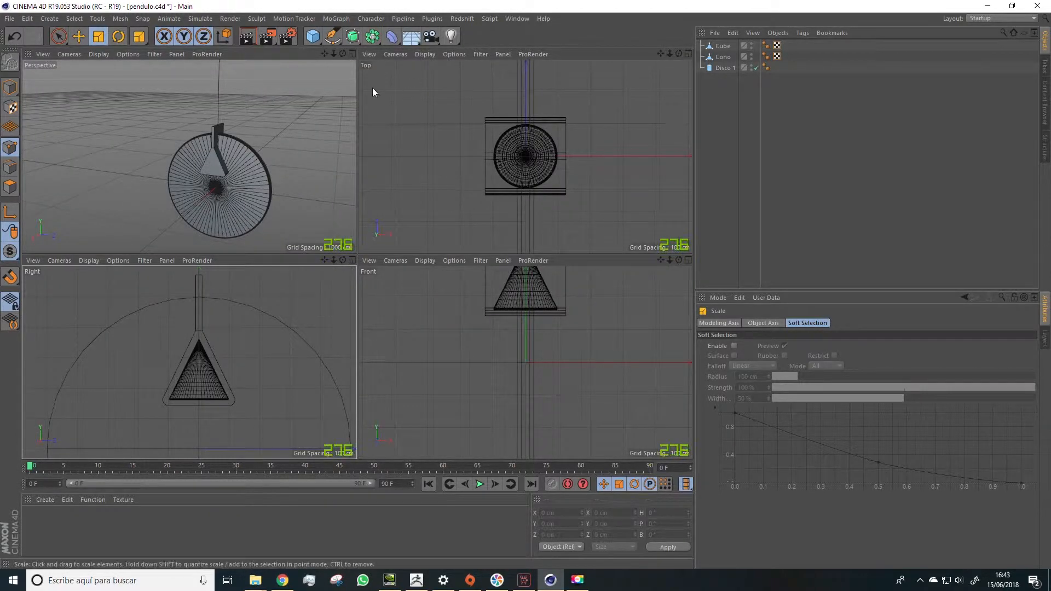
middle_click(347, 58)
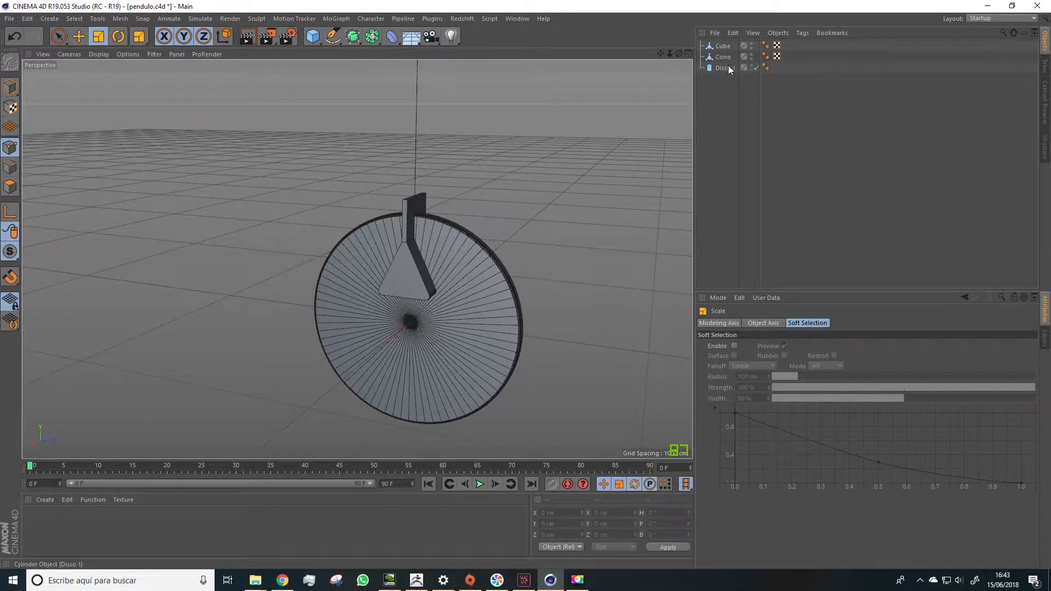
Put the Cube cutter object, the triangle with its narrow stem, inside a new MoGraph Cloner.
click(79, 36)
click(9, 87)
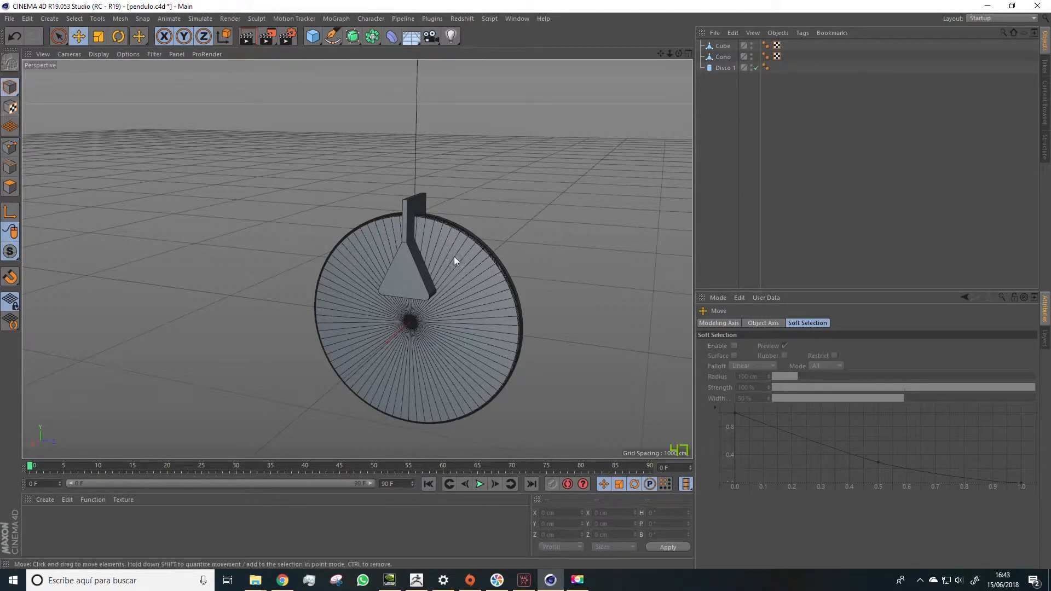
click(409, 208)
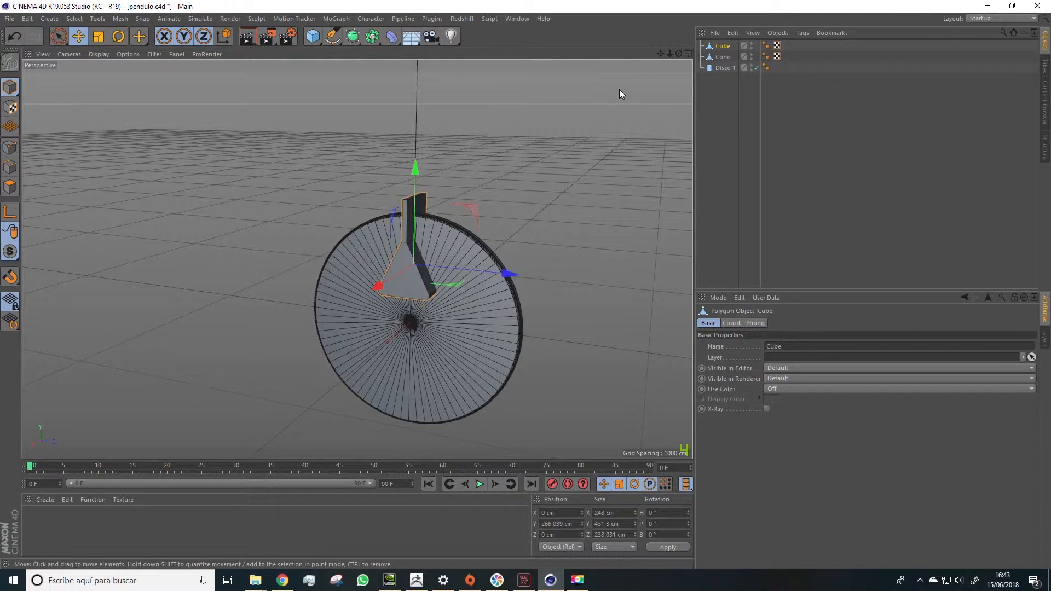
click(344, 19)
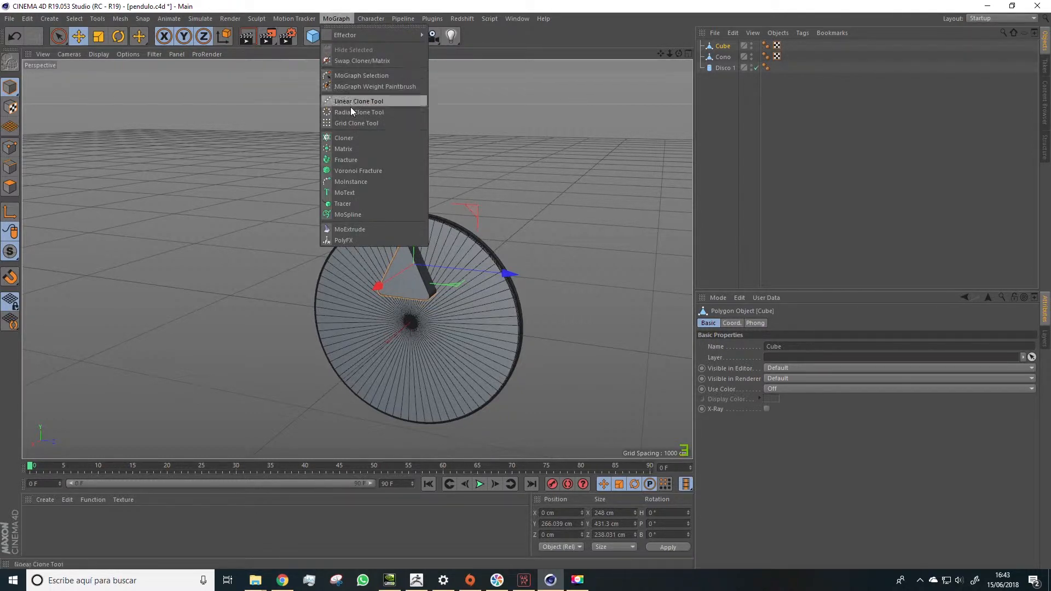
click(347, 141)
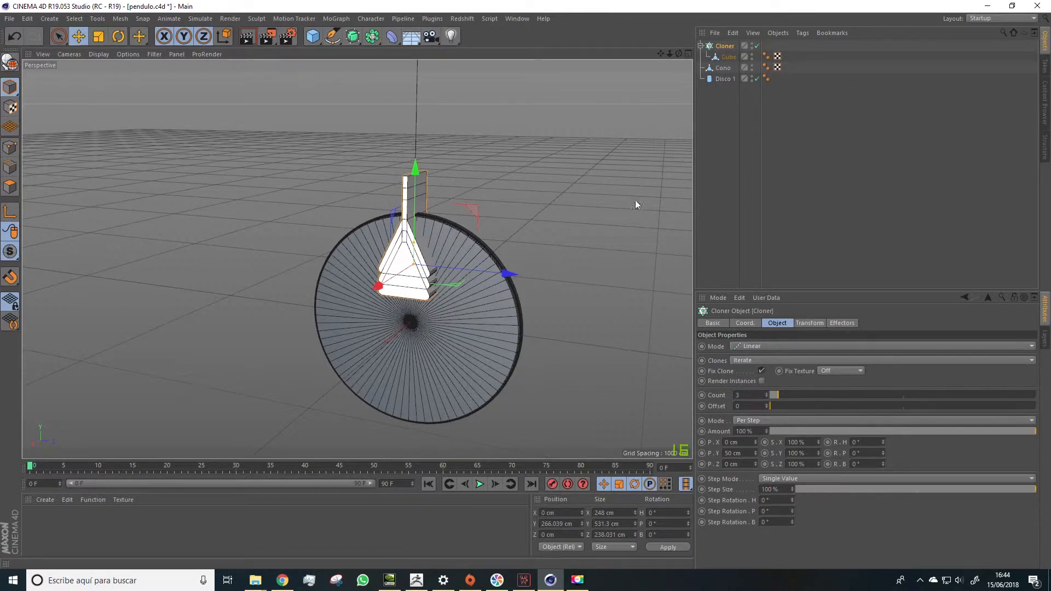
Switch the Cloner to Radial mode and set its plane to ZY so the clones lie parallel to the disc.
scroll(471, 304, up, 2)
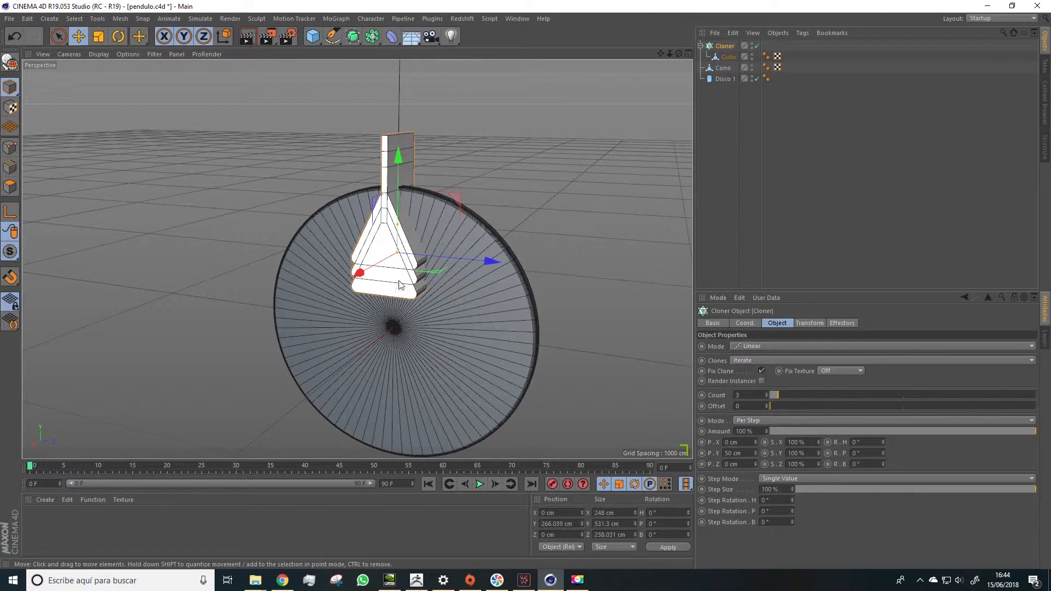
click(750, 348)
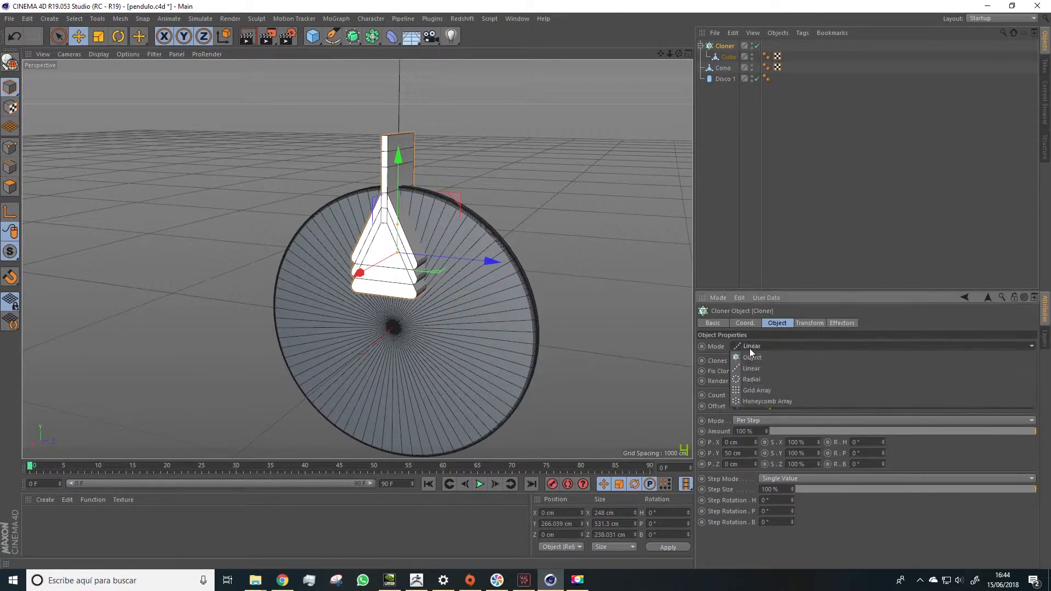
click(766, 380)
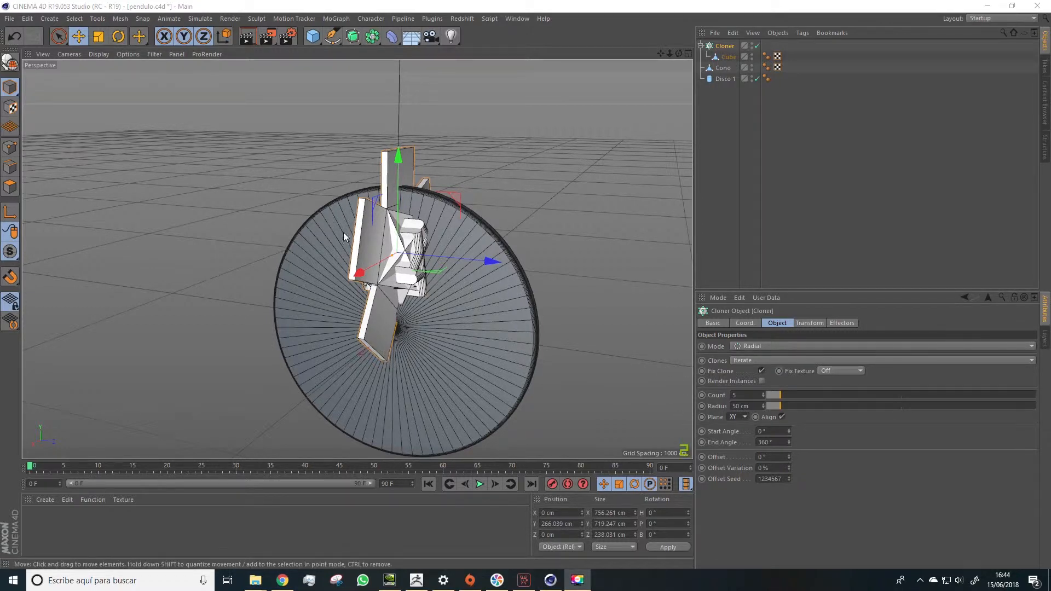
click(743, 417)
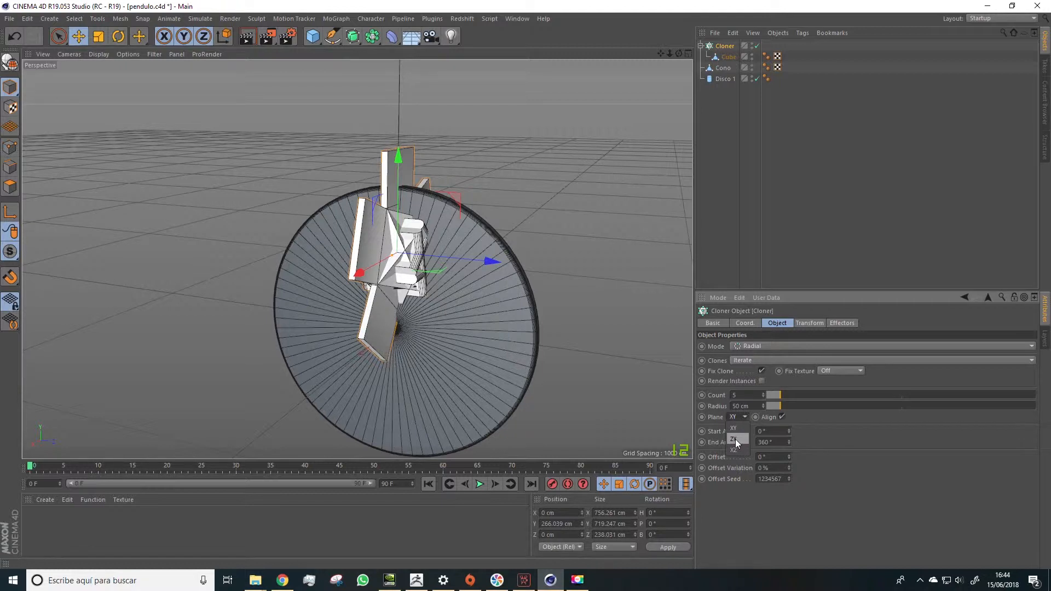
click(736, 439)
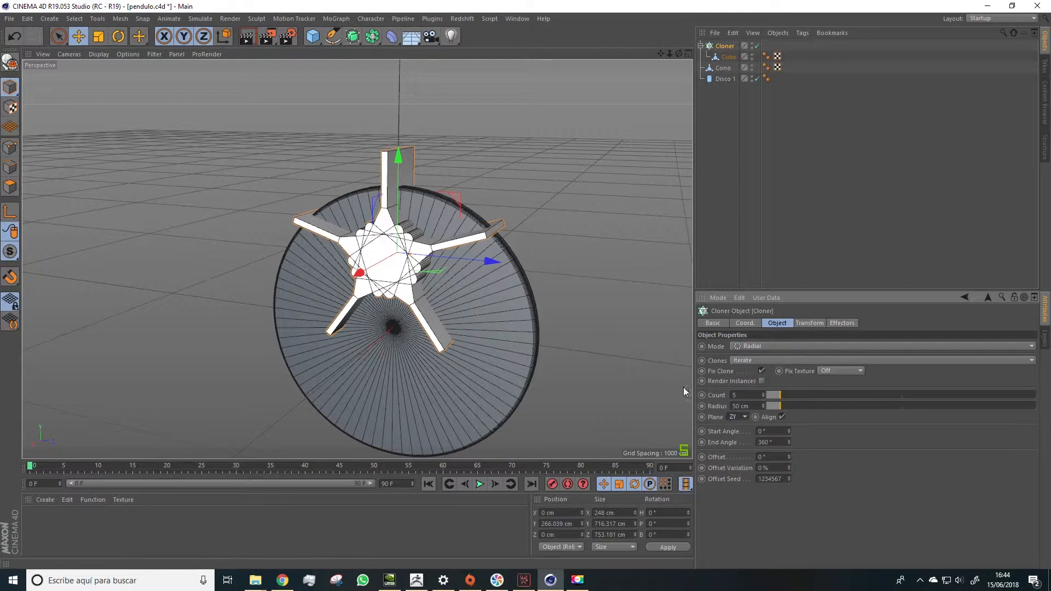
Move the Cloner straight down in the Right view to the disc's centre, at a Y position of about -0.5 cm.
alt+drag(454, 236, 402, 211)
click(688, 54)
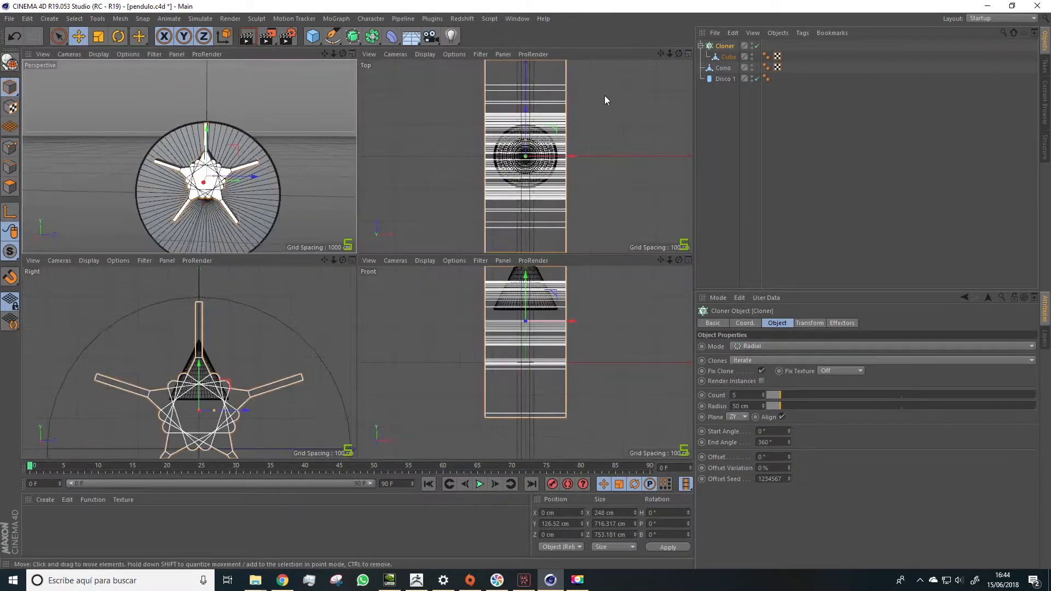
key(ctrl+z)
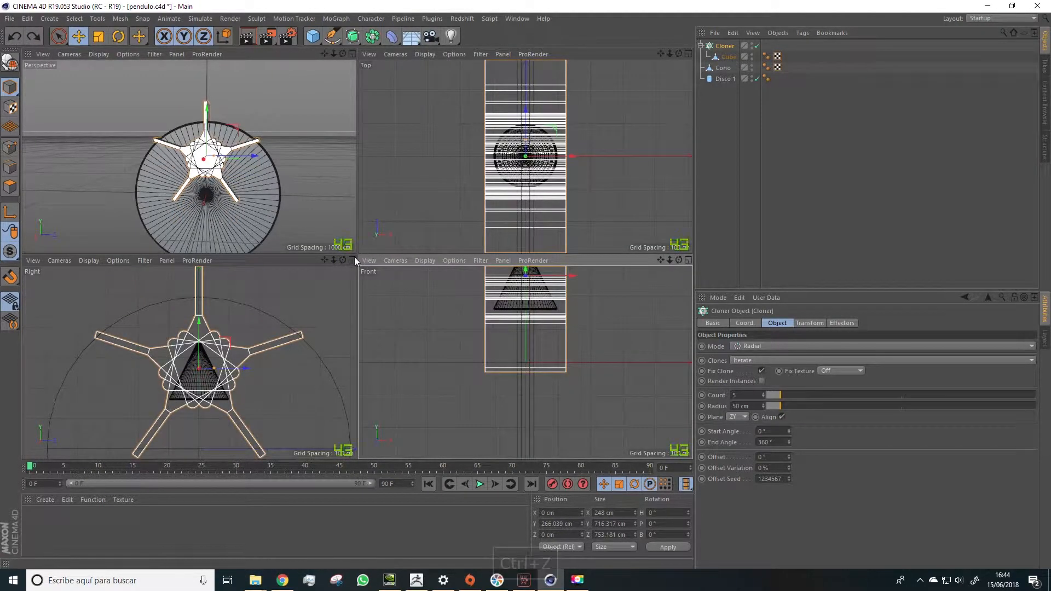
click(353, 259)
scroll(622, 94, down, 5)
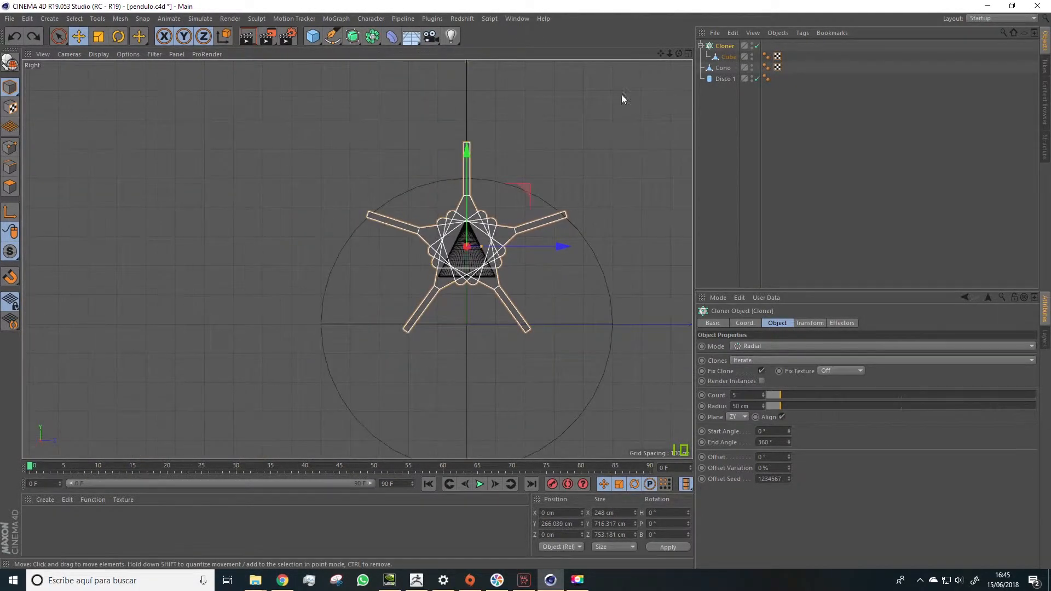
drag(406, 131, 411, 212)
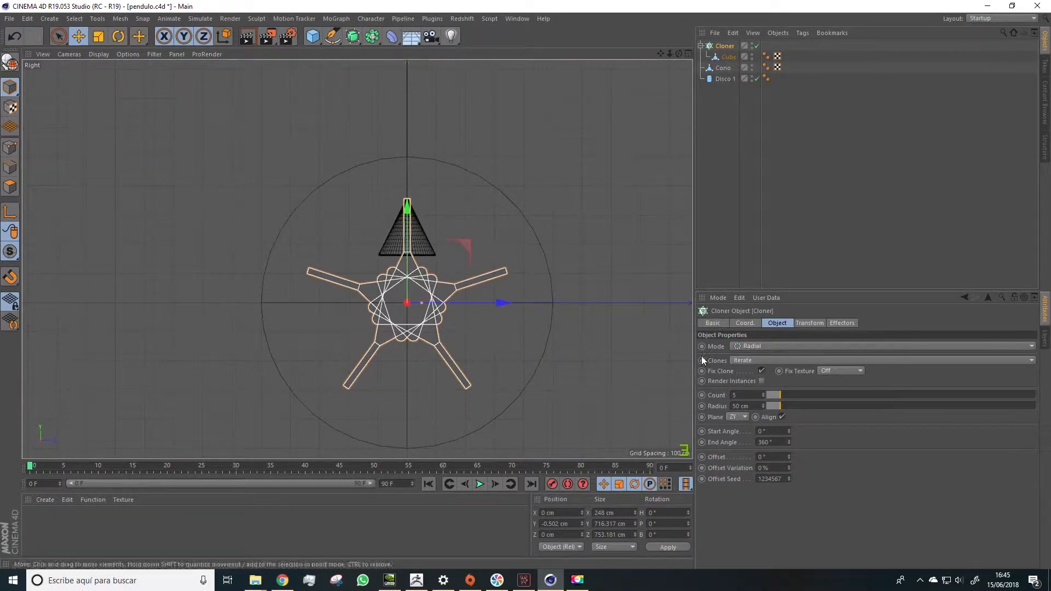
Widen the Cloner's radius to about 276 cm and set the clone count to 4.
drag(780, 406, 841, 405)
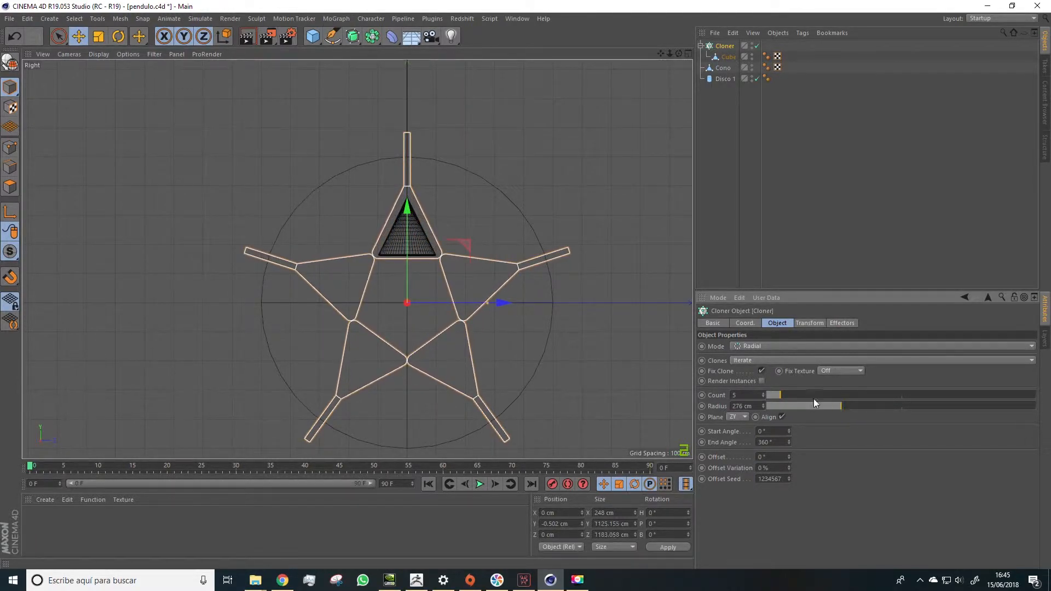
drag(782, 395, 780, 394)
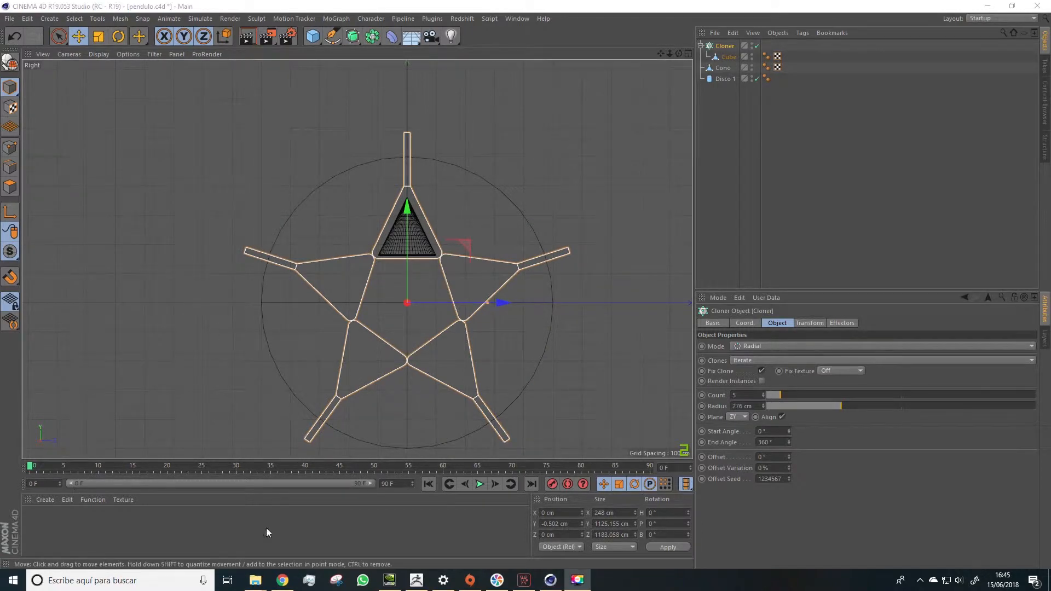
click(763, 397)
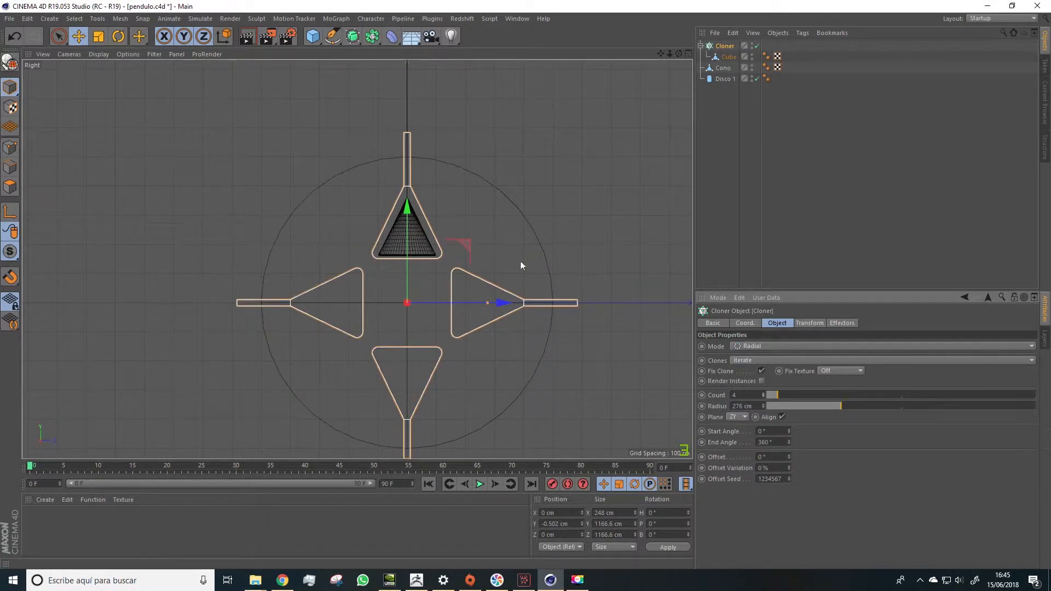
Reduce the Cloner's radius to 267 cm so the upper clone fits evenly around the cone.
click(763, 408)
click(763, 408)
click(763, 408)
click(762, 408)
click(763, 408)
click(763, 408)
scroll(405, 227, up, 8)
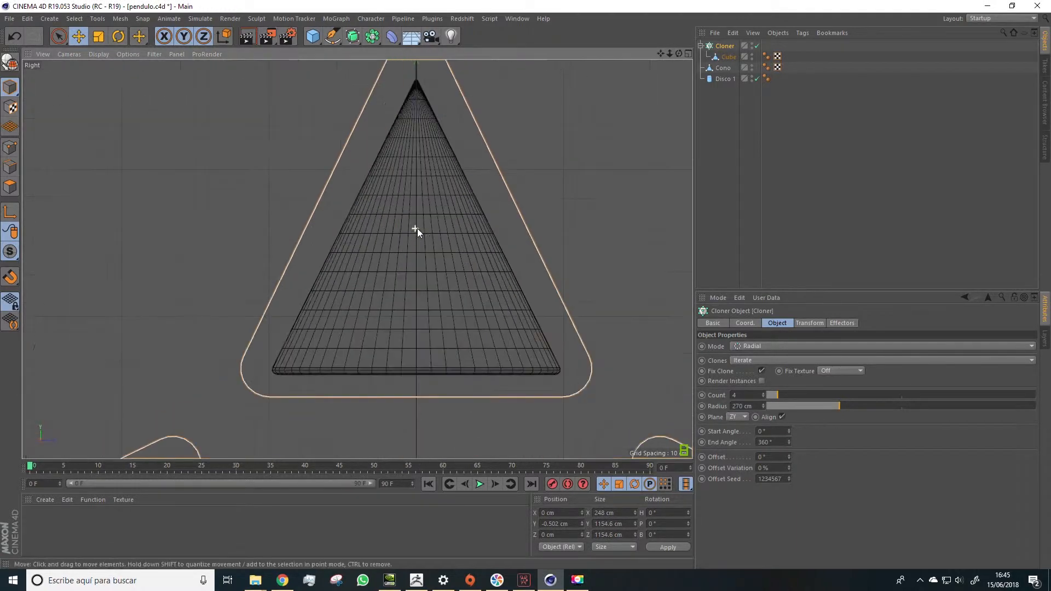
scroll(422, 233, down, 5)
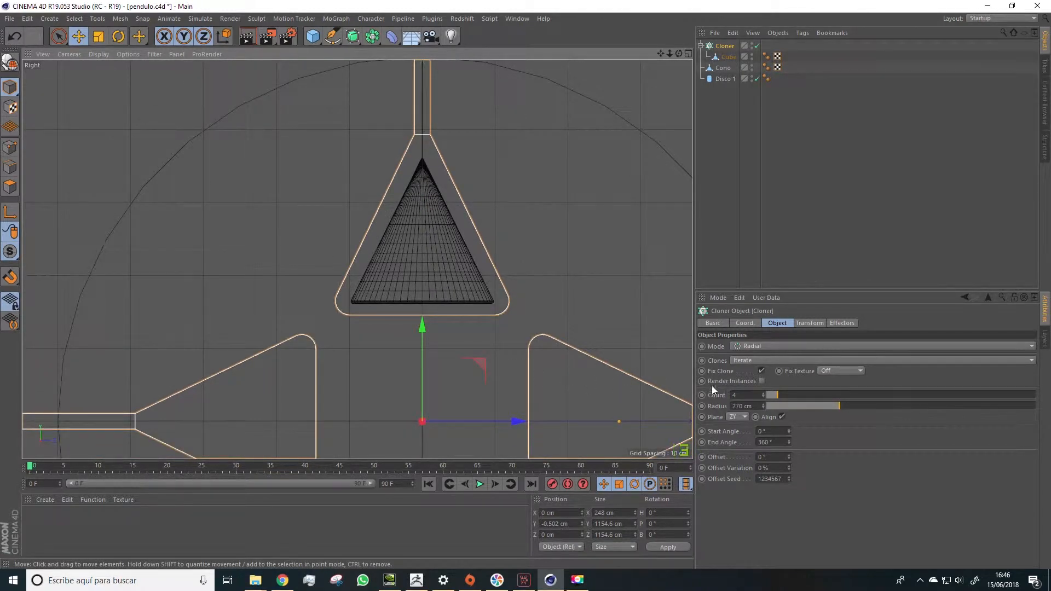
click(764, 408)
click(764, 409)
click(763, 408)
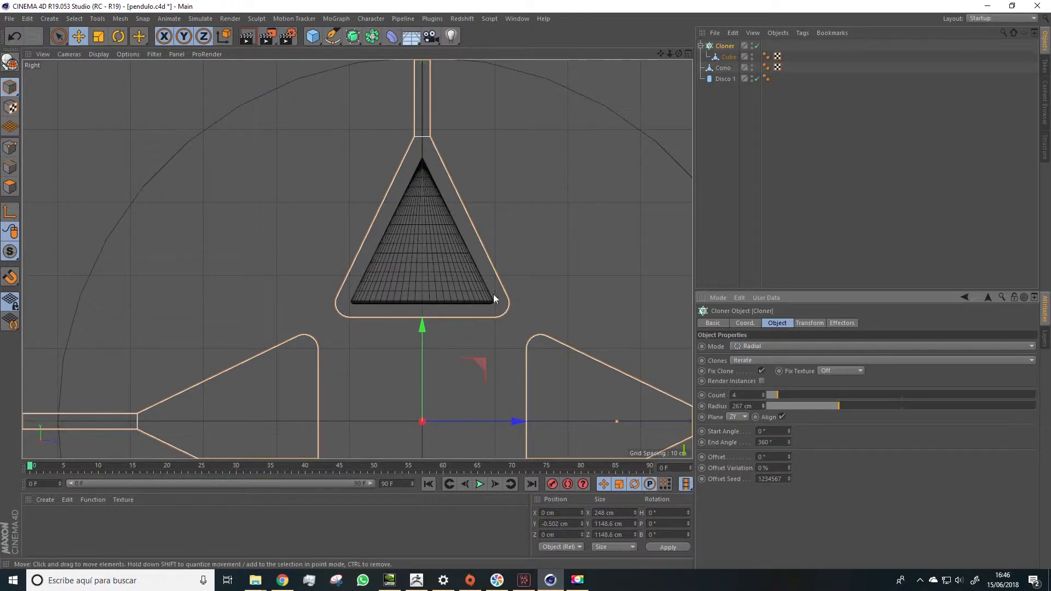
Make the four-clone Cloner editable to break it into separate polygon objects.
scroll(433, 306, down, 1)
scroll(433, 305, down, 4)
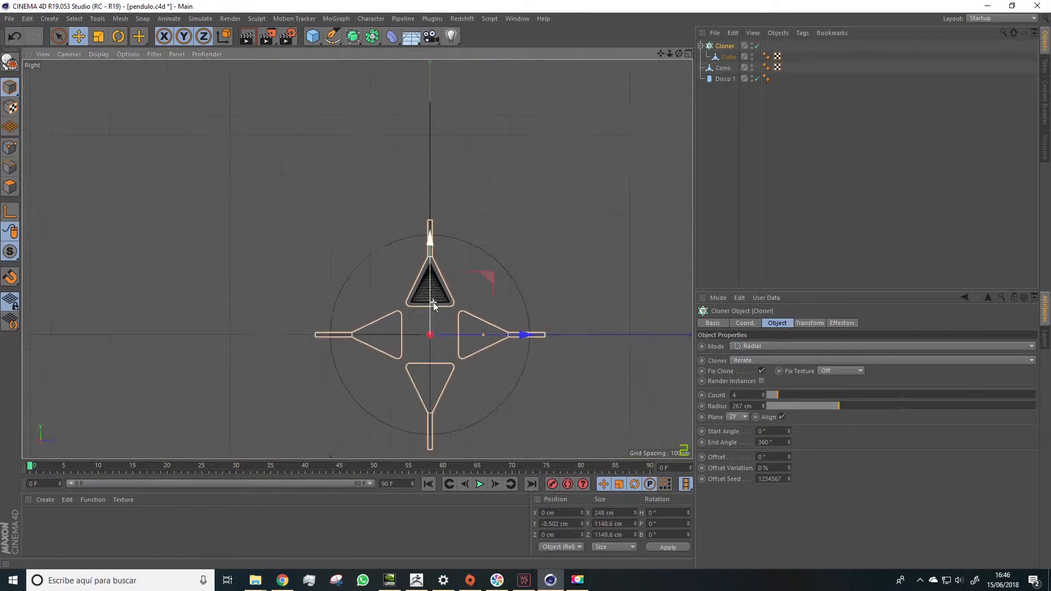
click(687, 54)
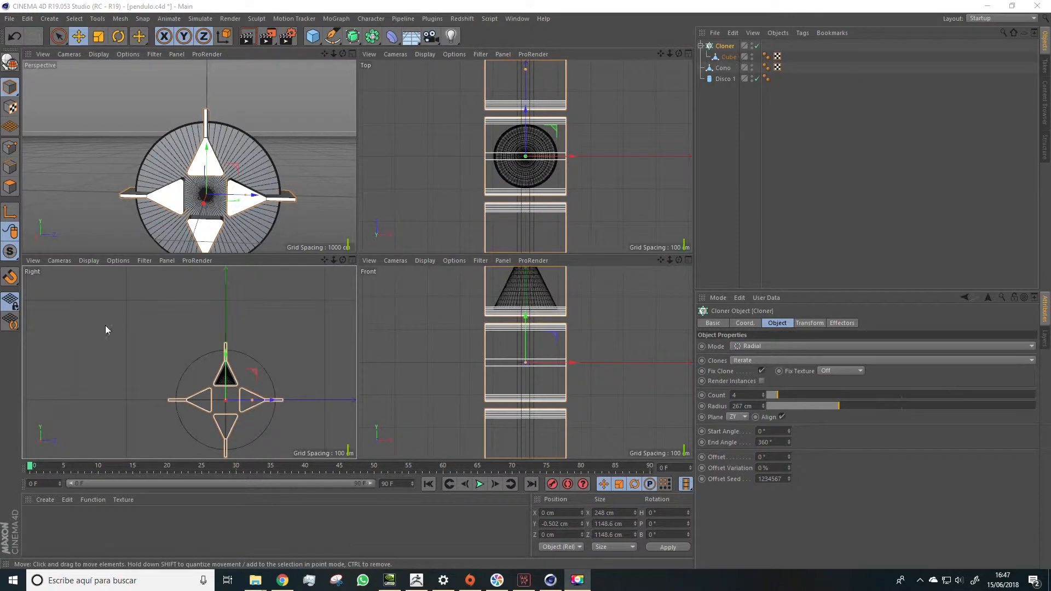
click(351, 53)
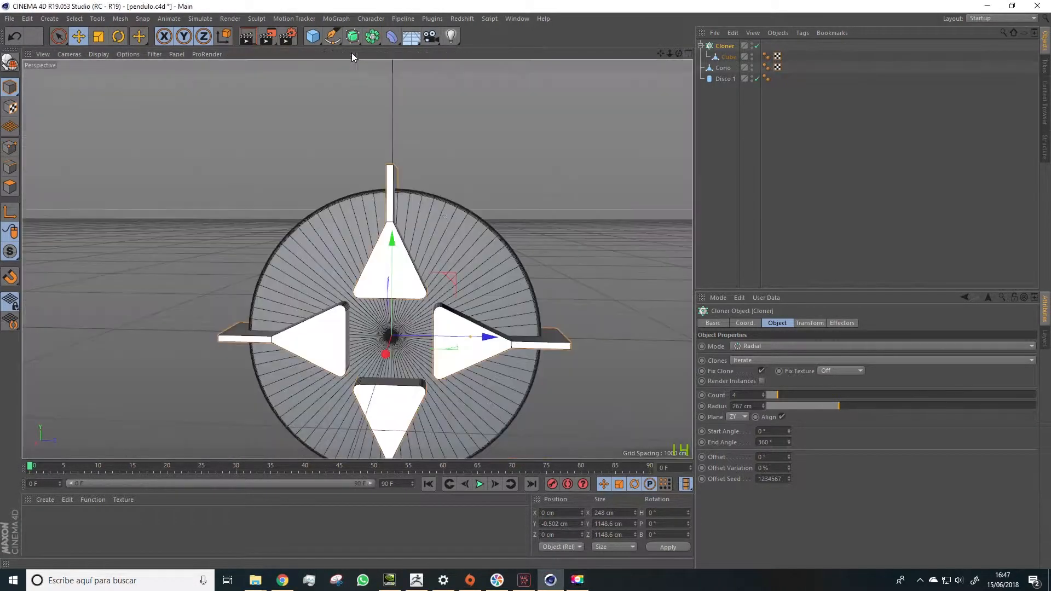
alt+drag(504, 258, 463, 286)
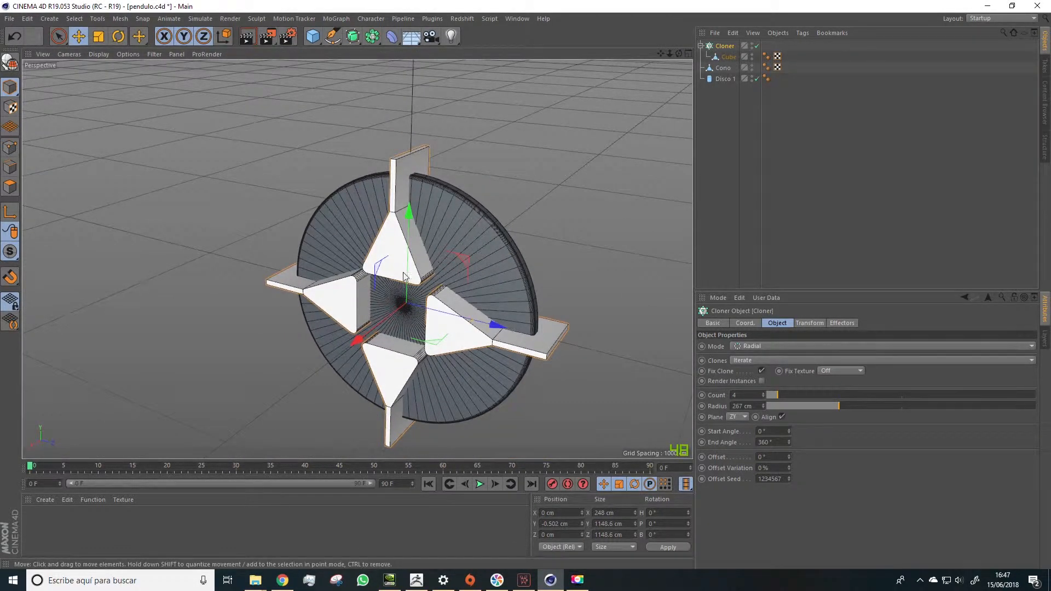
alt+drag(368, 290, 382, 290)
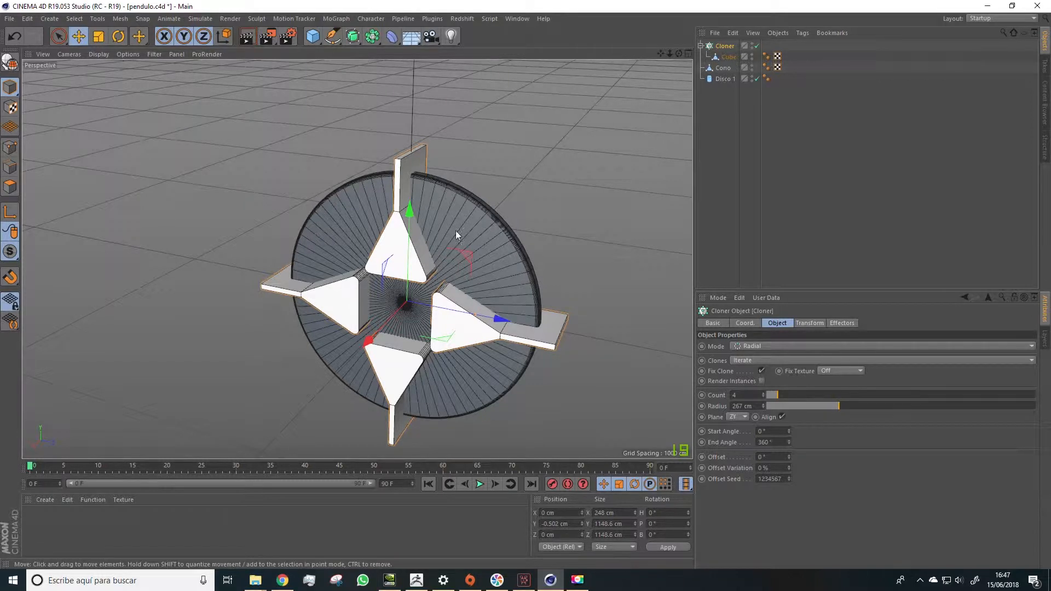
alt+drag(455, 231, 476, 233)
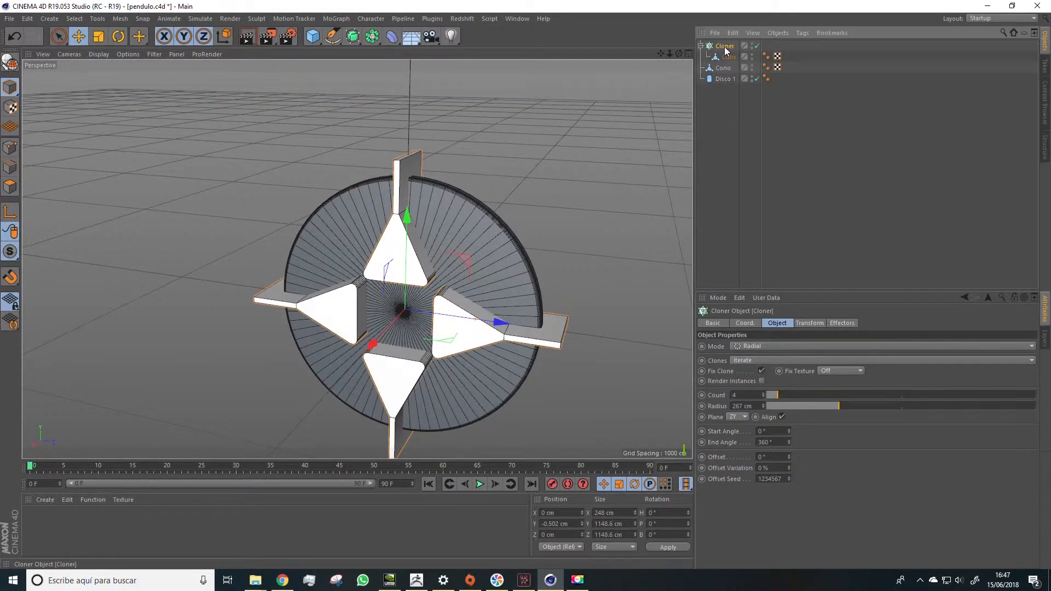
click(12, 64)
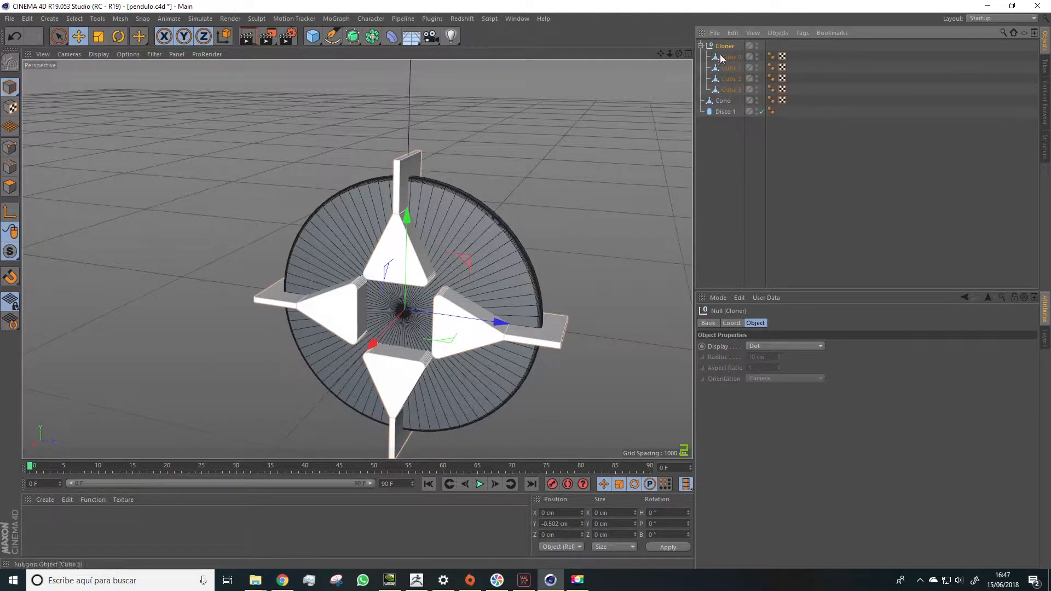
Merge the Cloner null and its four Cube objects into a single mesh with Connect Objects + Delete.
click(730, 57)
click(730, 68)
click(730, 79)
click(731, 90)
click(731, 79)
click(724, 47)
shift+click(730, 89)
right_click(729, 91)
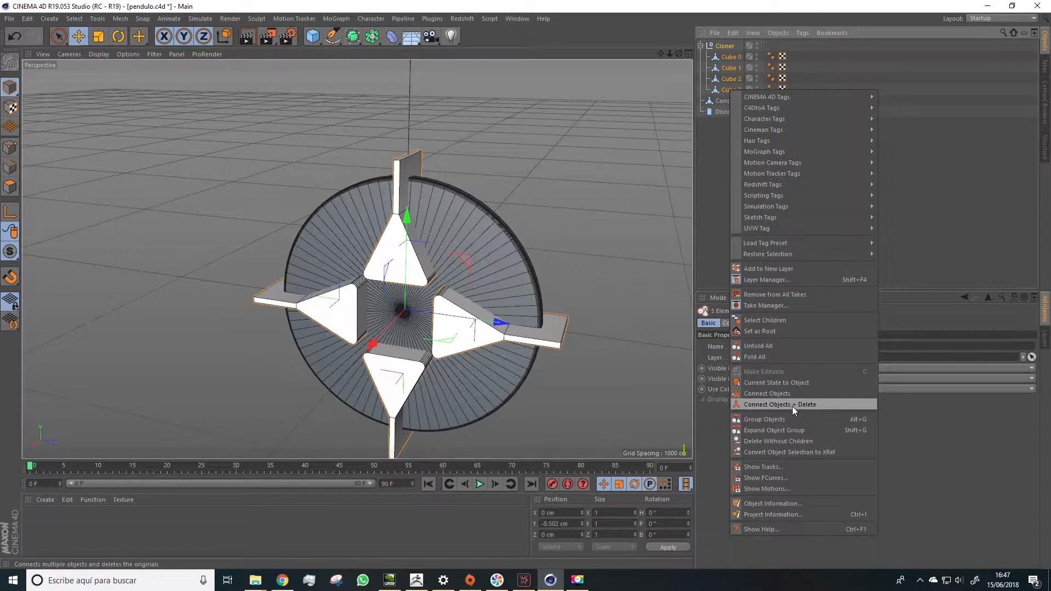
click(814, 404)
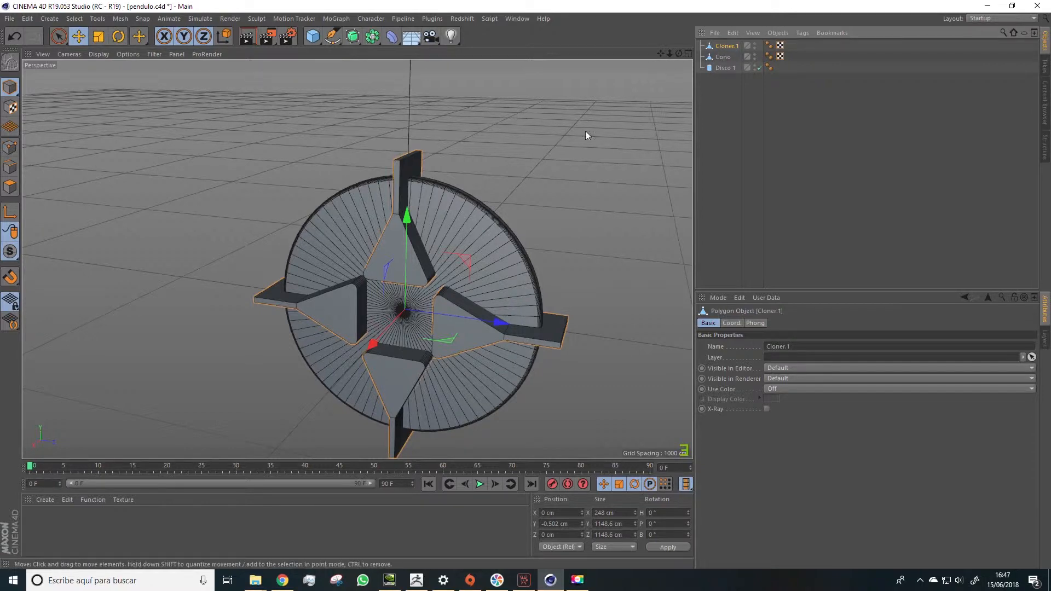
Select Cono, Cloner.1 and Disco 1 in turn to check which shape each object represents.
click(723, 58)
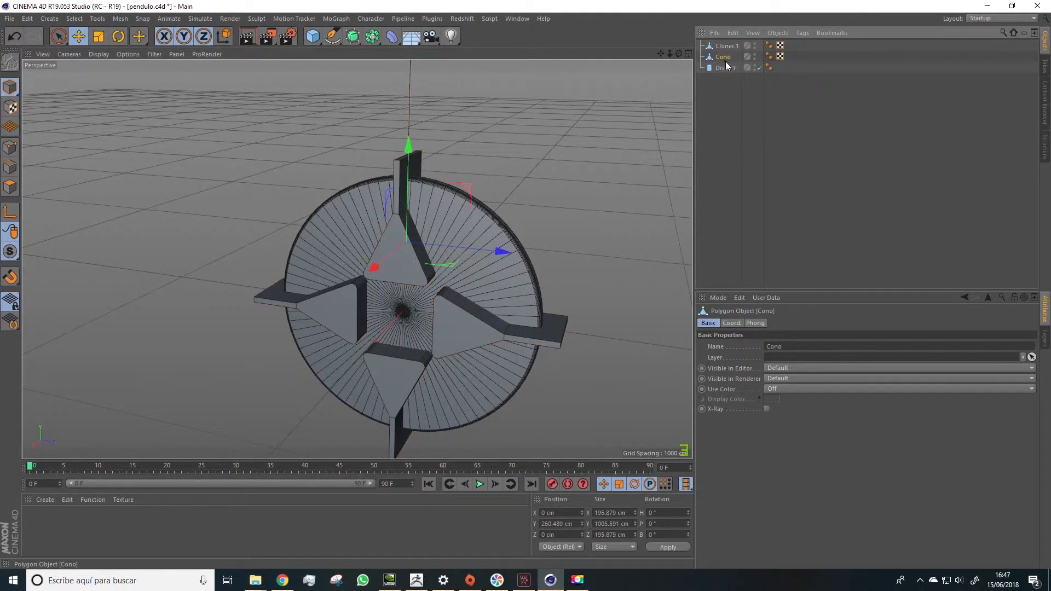
click(725, 47)
click(725, 68)
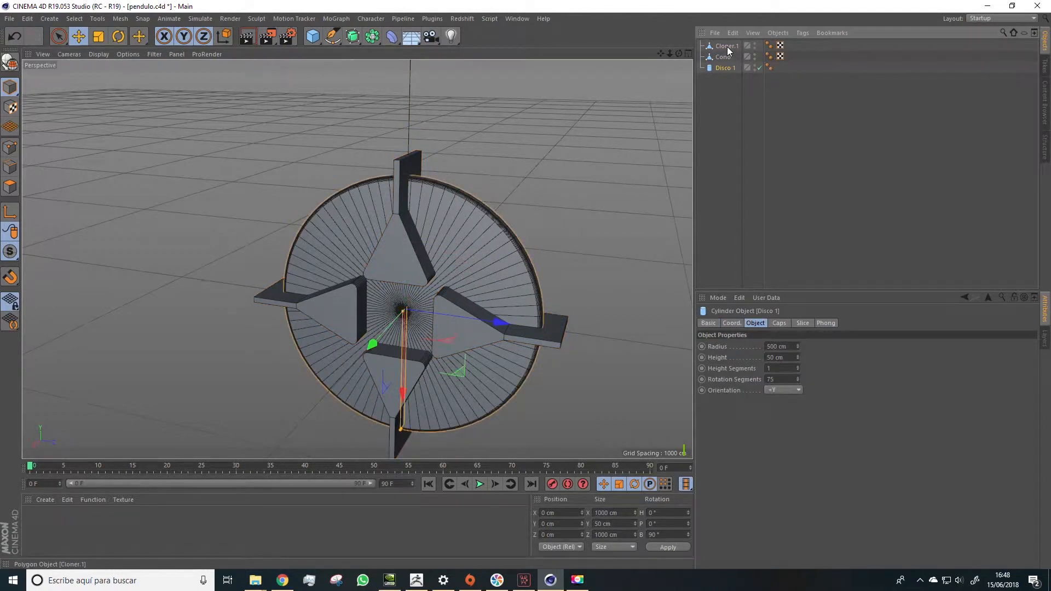
click(726, 47)
click(725, 68)
alt+drag(531, 195, 560, 168)
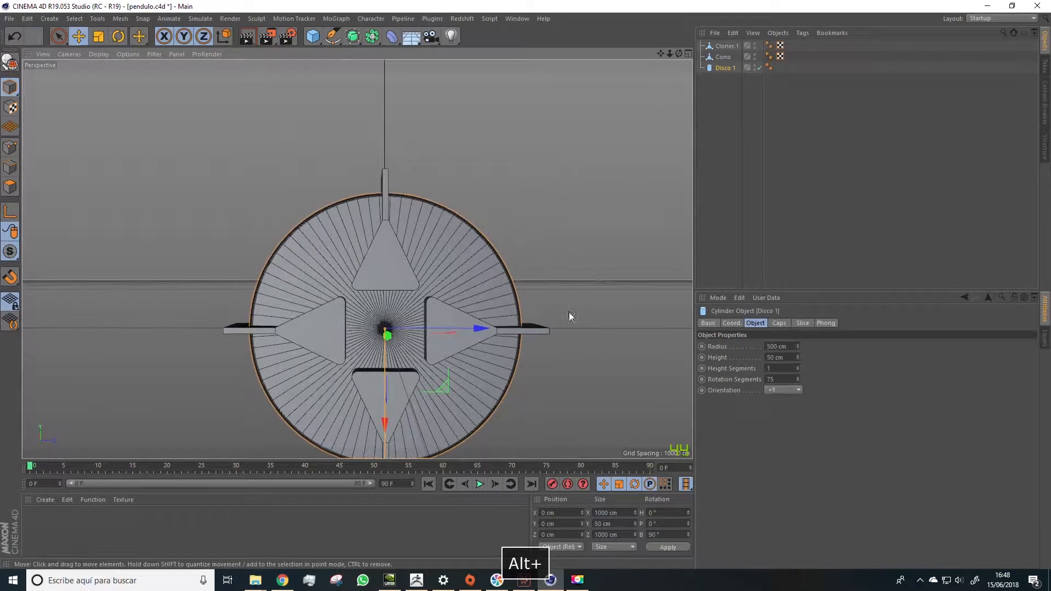
Set the rotation segments of the Disco 1 cylinder to 100.
double_click(770, 378)
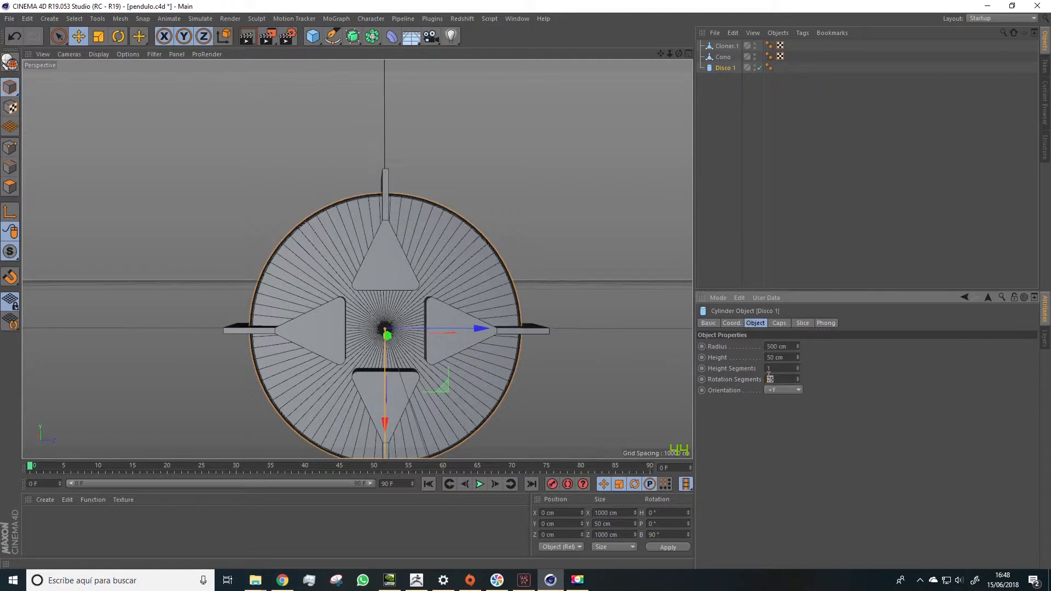
text(100)
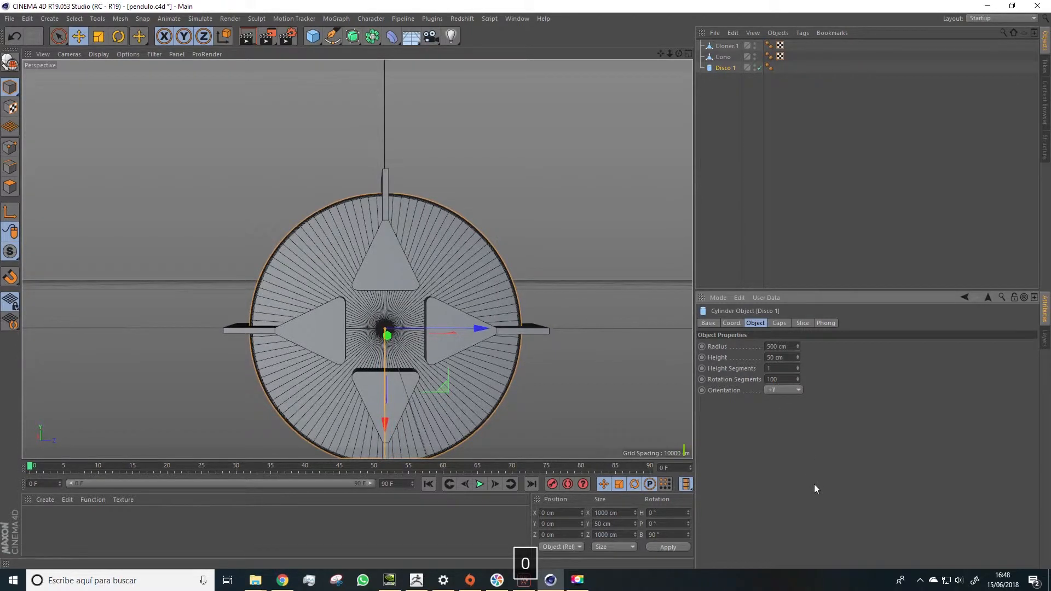
alt+drag(544, 243, 510, 252)
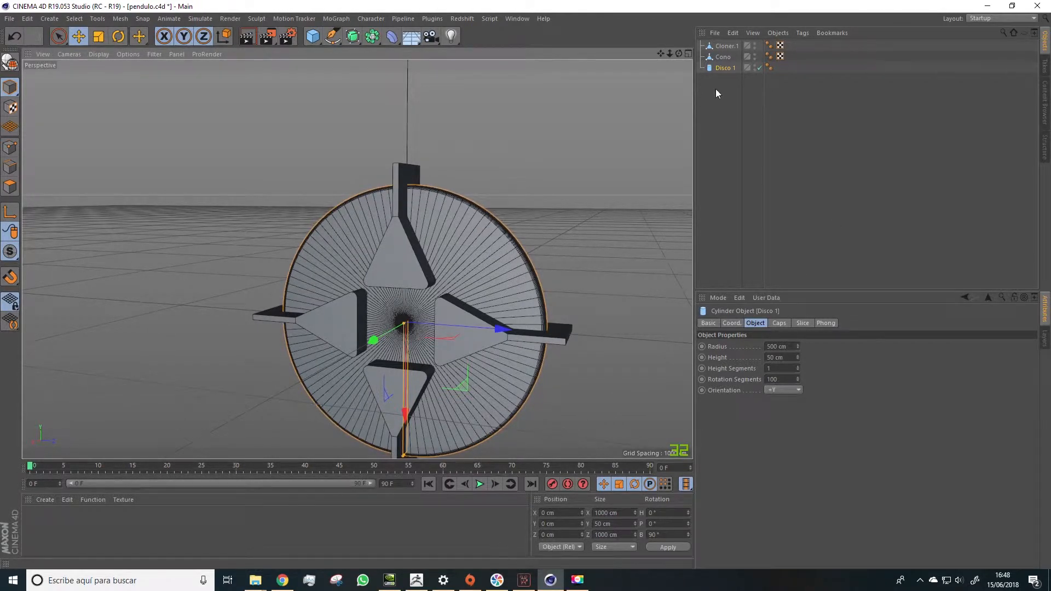
Reorder Disco 1 directly below Cloner.1 in the object hierarchy and add a Boole object to the scene.
click(723, 47)
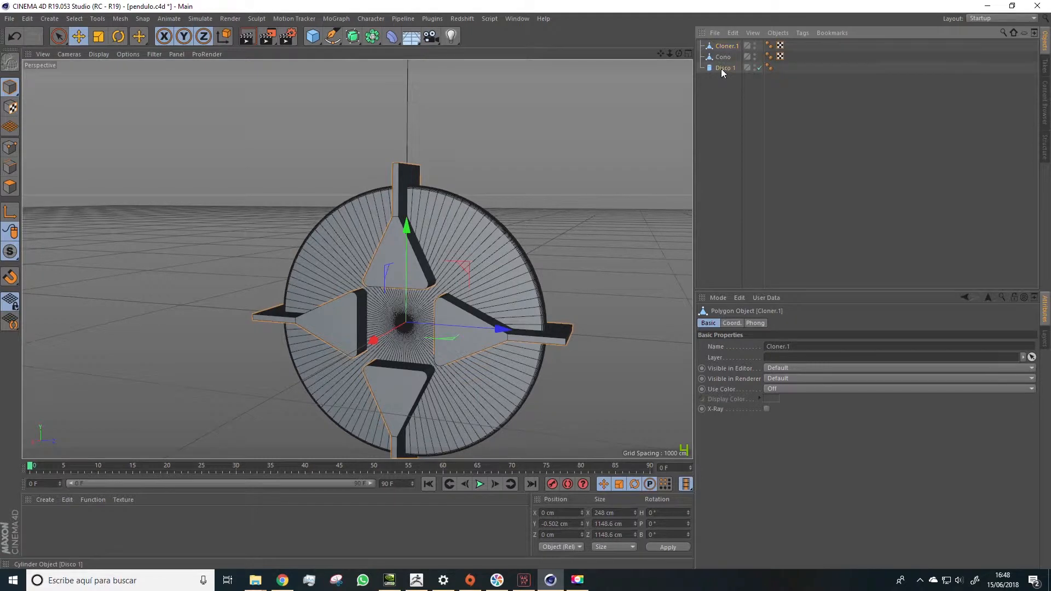
click(722, 68)
drag(723, 51, 723, 52)
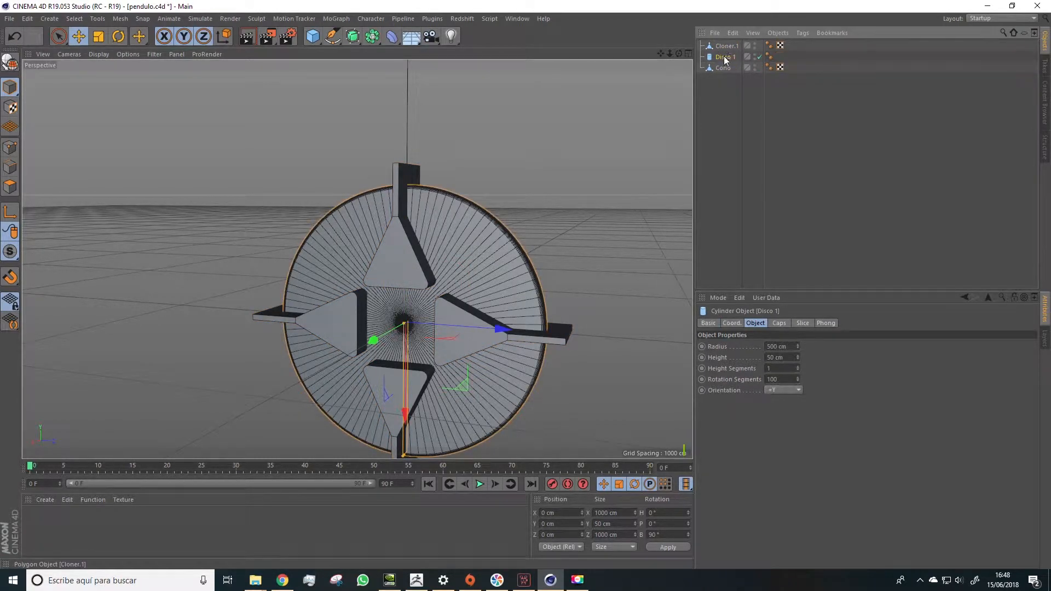
click(355, 41)
click(372, 36)
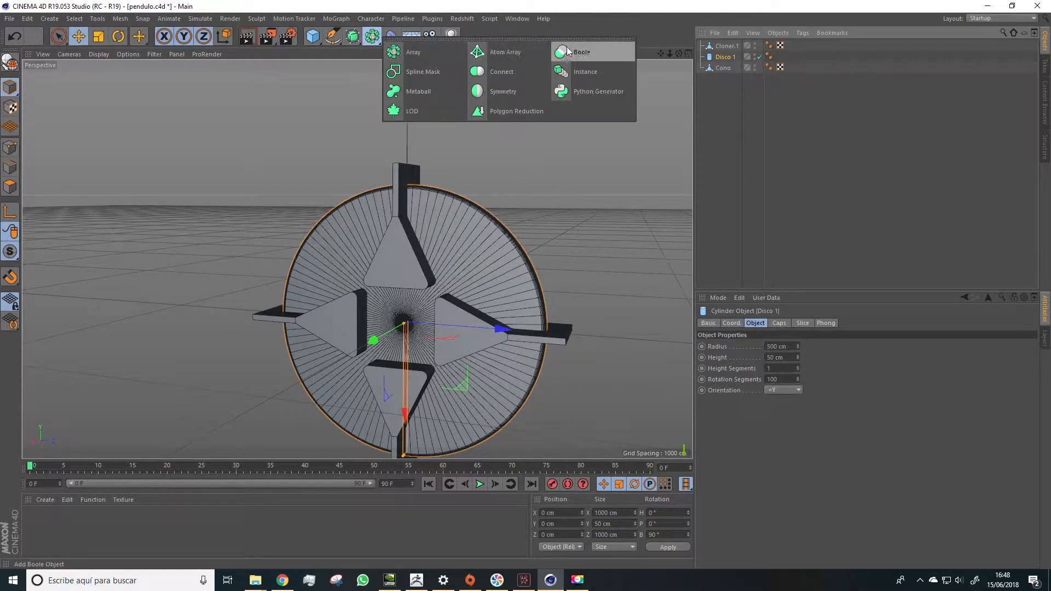
click(602, 52)
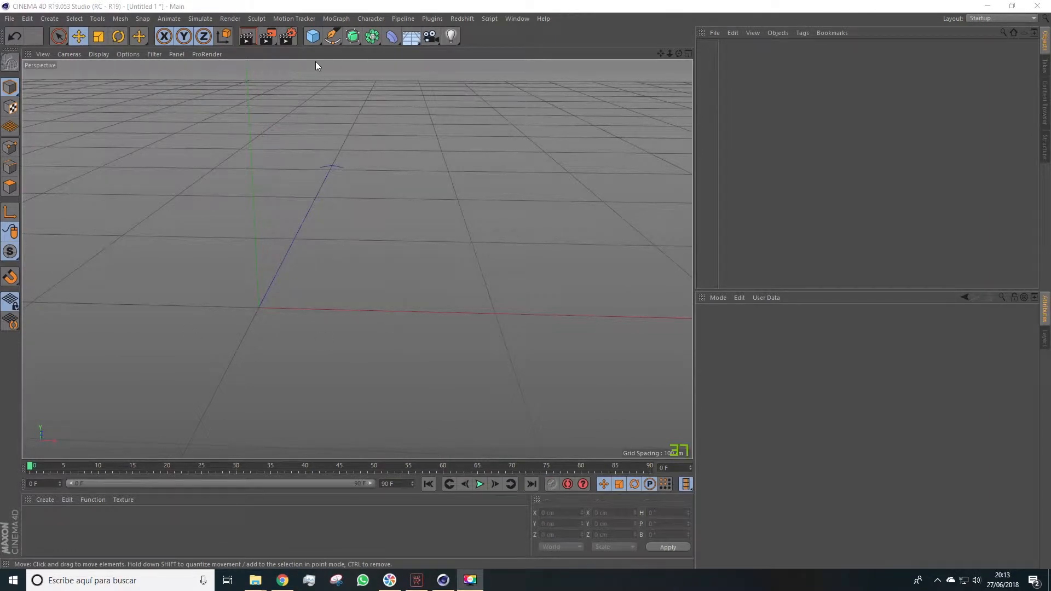
Add a cube in an empty scene and scale it uniformly down to about 81.4 cm.
click(312, 36)
click(390, 53)
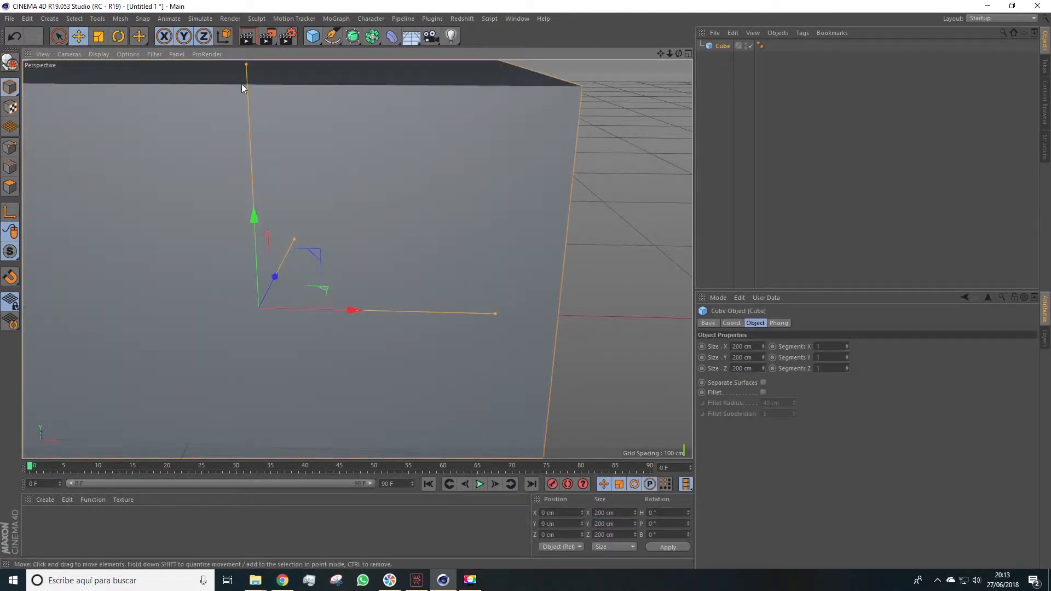
scroll(199, 129, down, 6)
key(t)
drag(476, 140, 284, 167)
Add a second cube and scale it uniformly to about 47.6 cm, smaller than the first one.
click(313, 37)
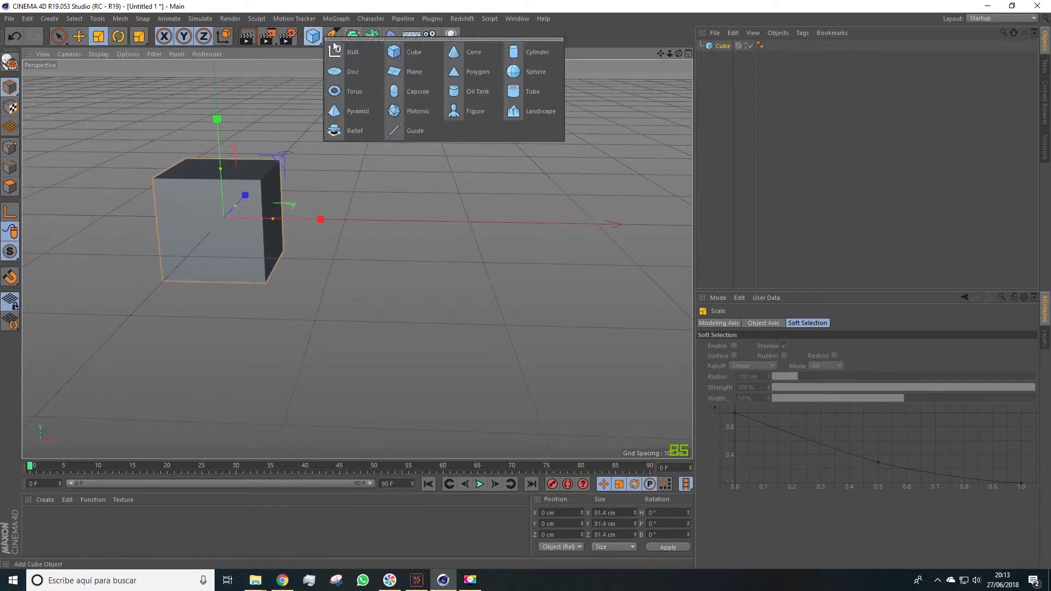
click(394, 53)
alt+drag(396, 181, 205, 113)
drag(471, 156, 245, 304)
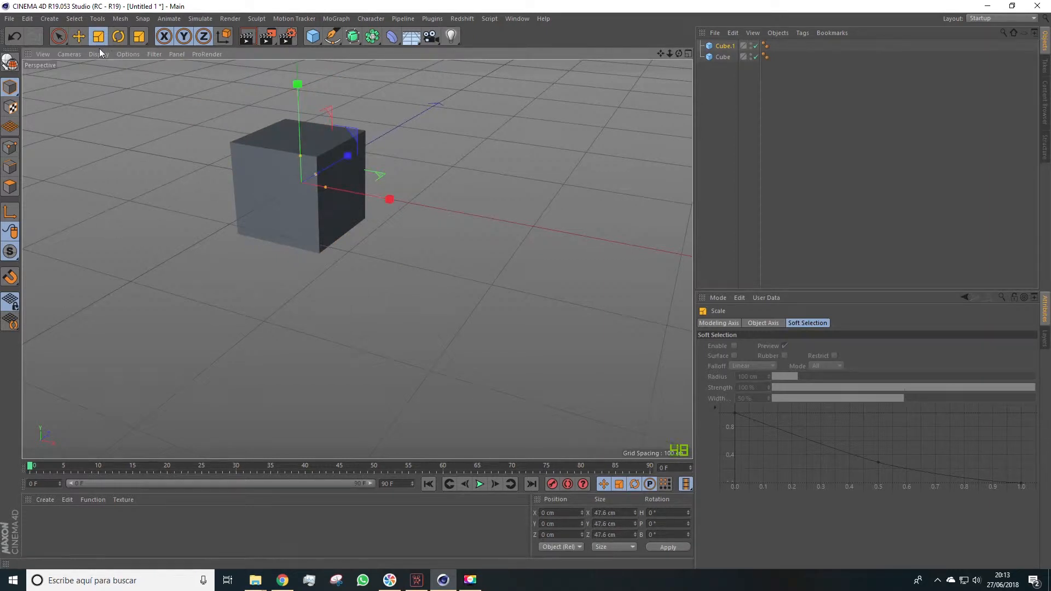
Move the smaller cube up to about Y 46.9 cm so it partly overlaps the larger cube's upper face.
key(e)
mouse_move(384, 196)
mouse_down()
mouse_move(442, 207)
mouse_move(382, 199)
mouse_up()
drag(290, 96, 289, 61)
drag(379, 160, 320, 146)
scroll(320, 146, up, 4)
scroll(303, 189, down, 3)
alt+drag(307, 216, 257, 186)
drag(337, 84, 339, 77)
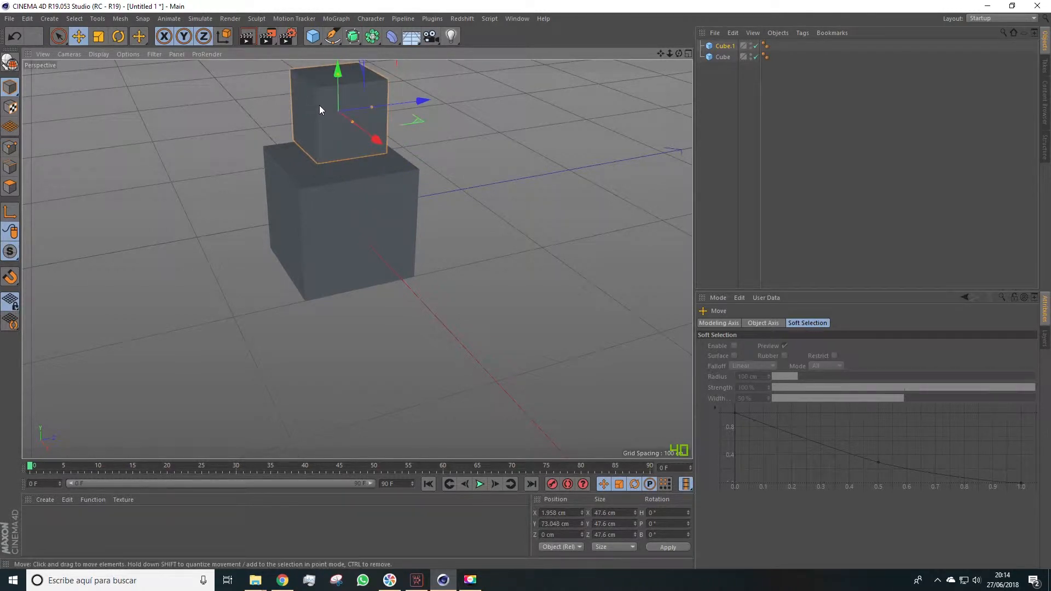
drag(336, 81, 338, 108)
scroll(315, 177, up, 3)
alt+drag(314, 177, 328, 127)
alt+middle_drag(354, 258, 385, 330)
alt+drag(426, 143, 387, 149)
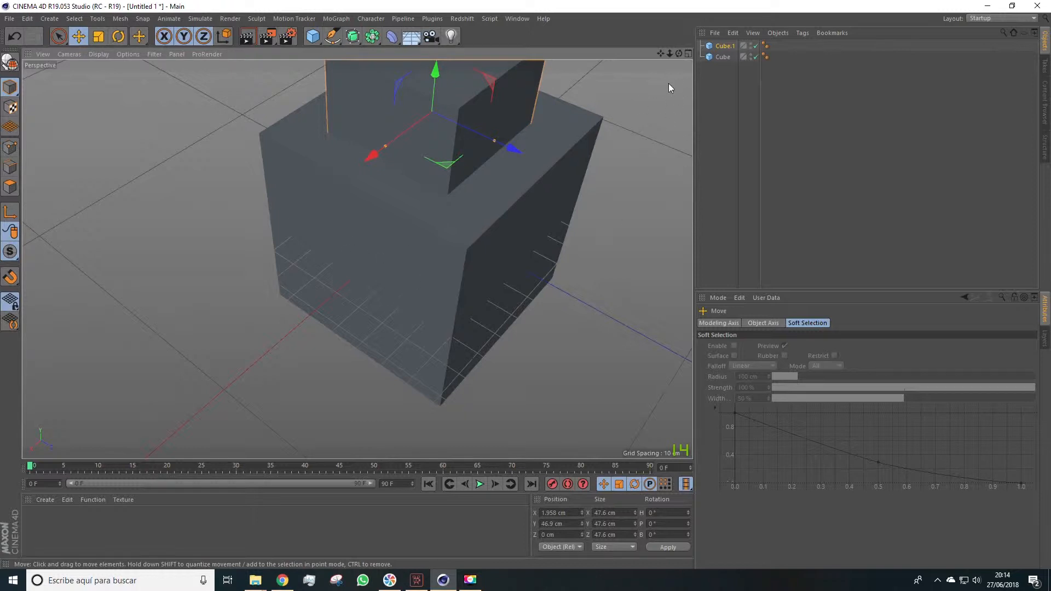
Add a Boole object and make both Cube.1 and Cube its children.
drag(378, 40, 580, 58)
click(722, 67)
shift+click(713, 57)
drag(713, 58, 722, 47)
click(720, 76)
Swap the Boole's children so that Cube comes first and Cube.1 is subtracted from it.
click(728, 58)
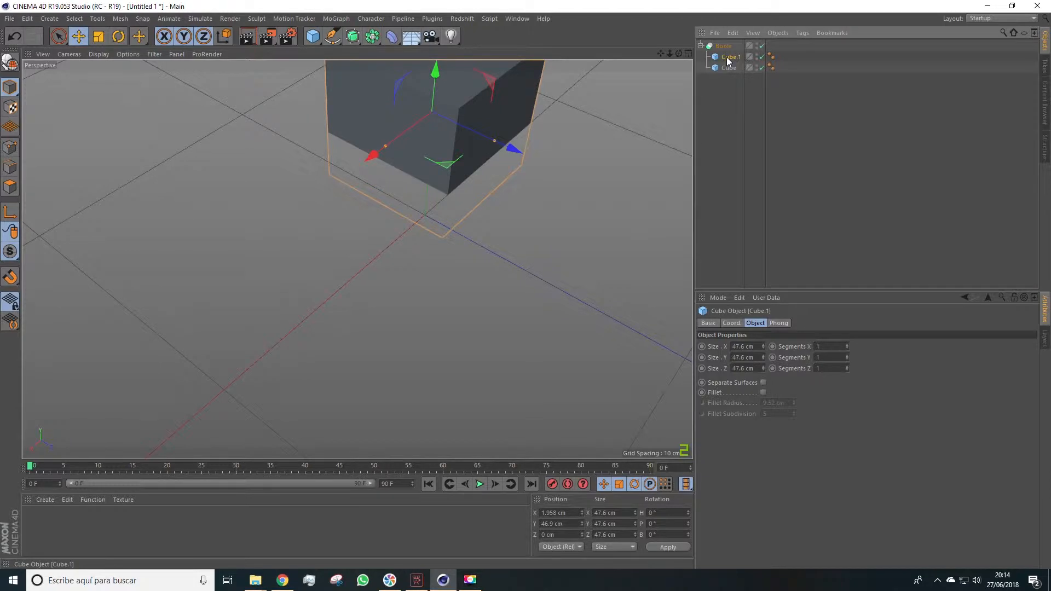
click(725, 70)
drag(724, 70, 725, 51)
alt+drag(493, 159, 497, 216)
alt+drag(403, 199, 569, 165)
Move Cube.1 to about Y 28.6 cm and Z -31 cm so it cuts an opening through the larger cube's front.
click(726, 68)
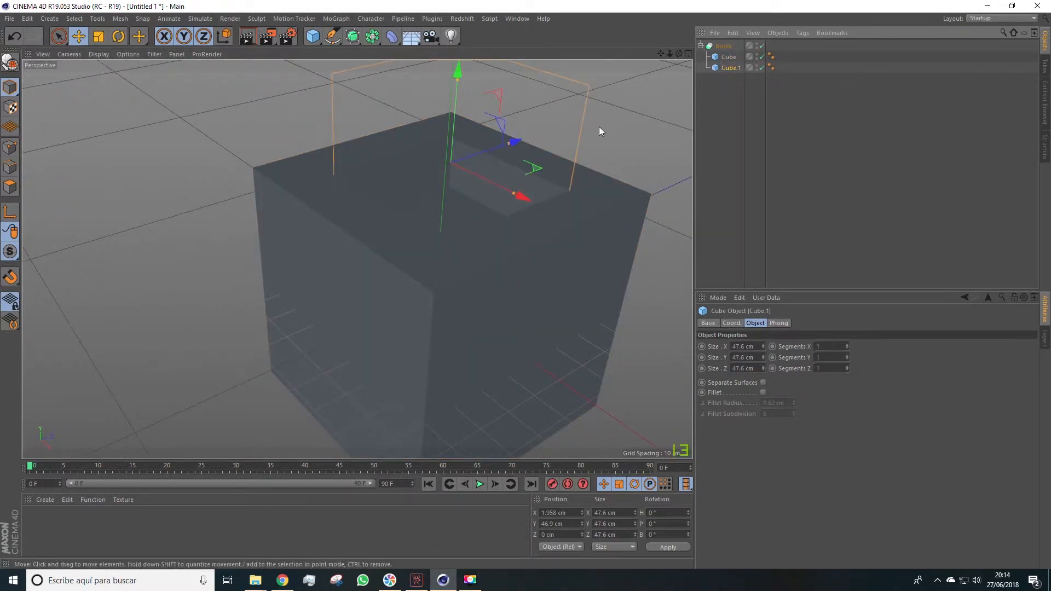
scroll(598, 125, down, 3)
drag(658, 56, 577, 120)
scroll(406, 163, up, 4)
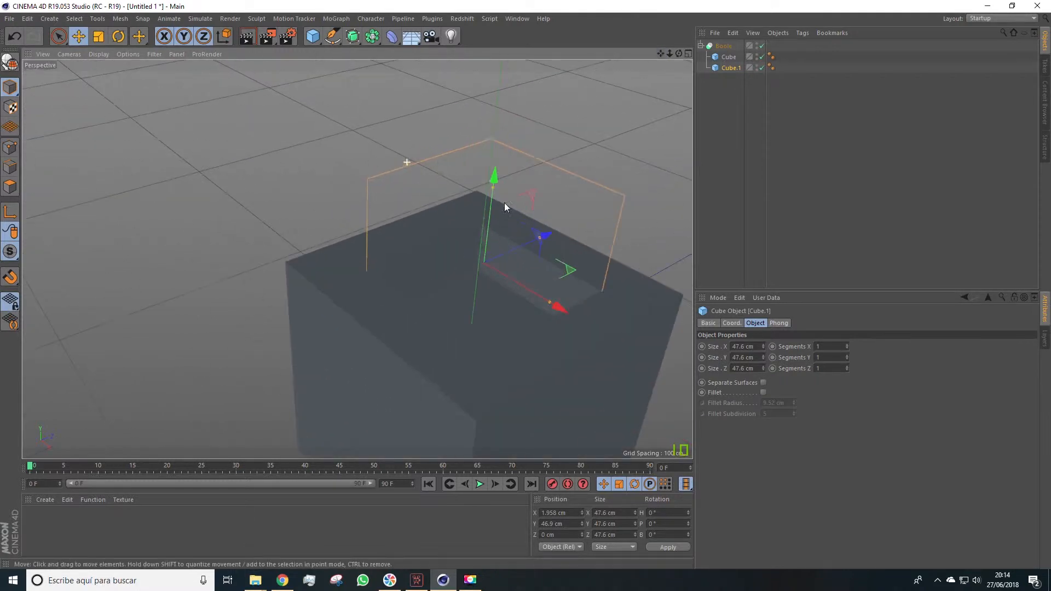
scroll(534, 214, down, 3)
alt+drag(549, 255, 521, 249)
drag(581, 225, 522, 233)
drag(451, 160, 460, 182)
alt+drag(472, 236, 432, 258)
scroll(534, 268, up, 4)
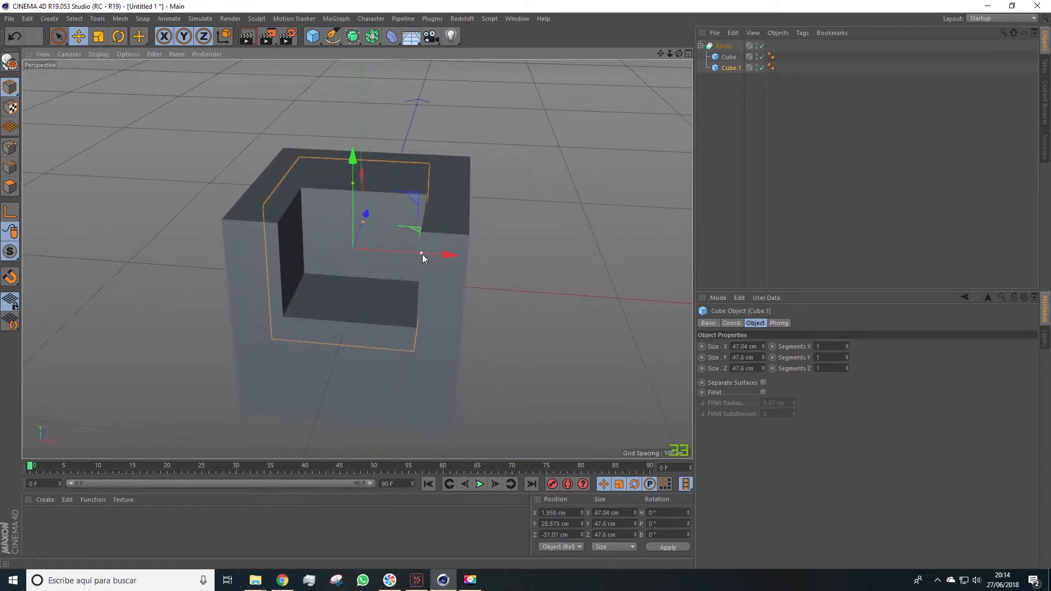
mouse_move(467, 290)
alt+mouse_down()
mouse_move(497, 293)
mouse_move(472, 292)
alt+mouse_up()
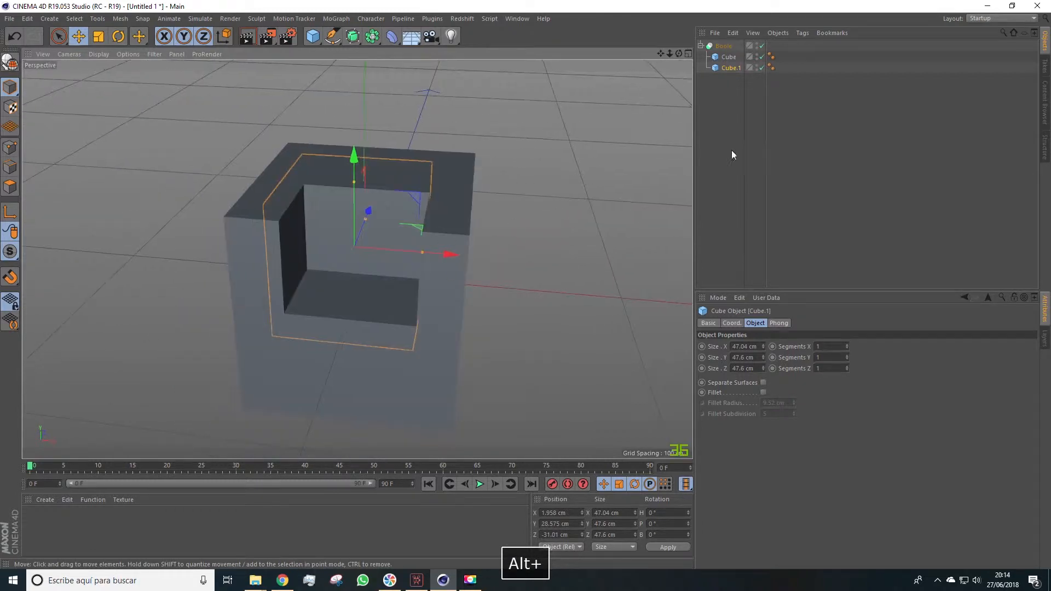
alt+drag(483, 210, 452, 218)
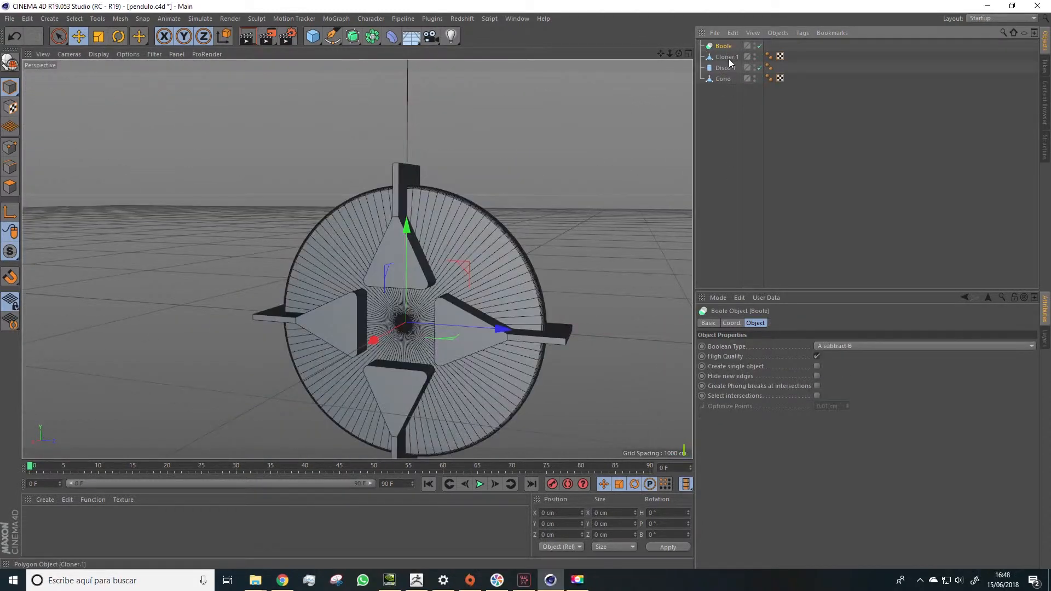
In the pendulum scene, make Cloner.1 and Disco 1 children of the Boole object.
click(726, 64)
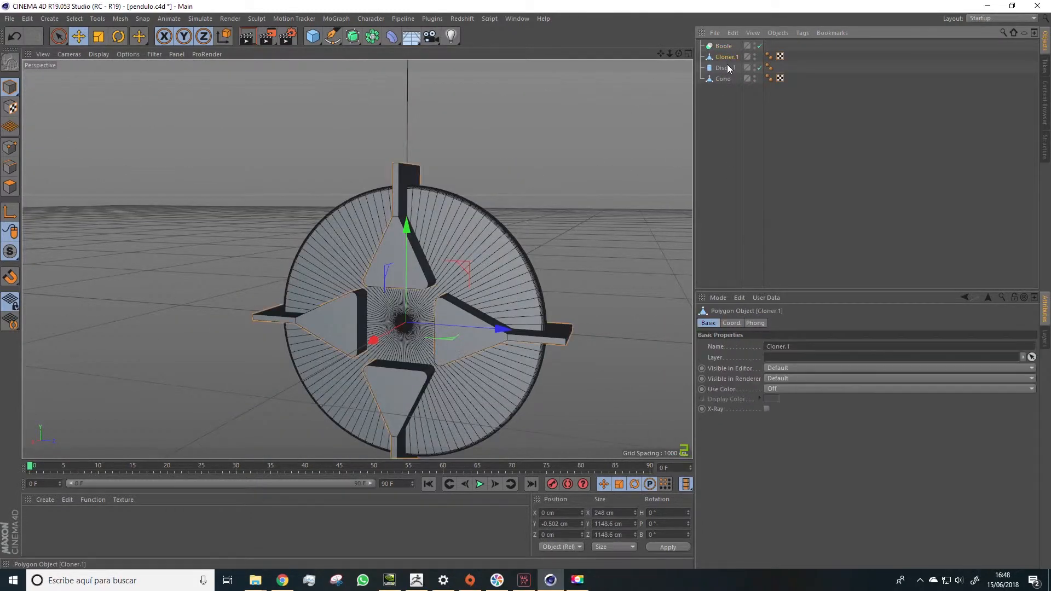
shift+click(728, 59)
drag(726, 57, 725, 48)
click(733, 94)
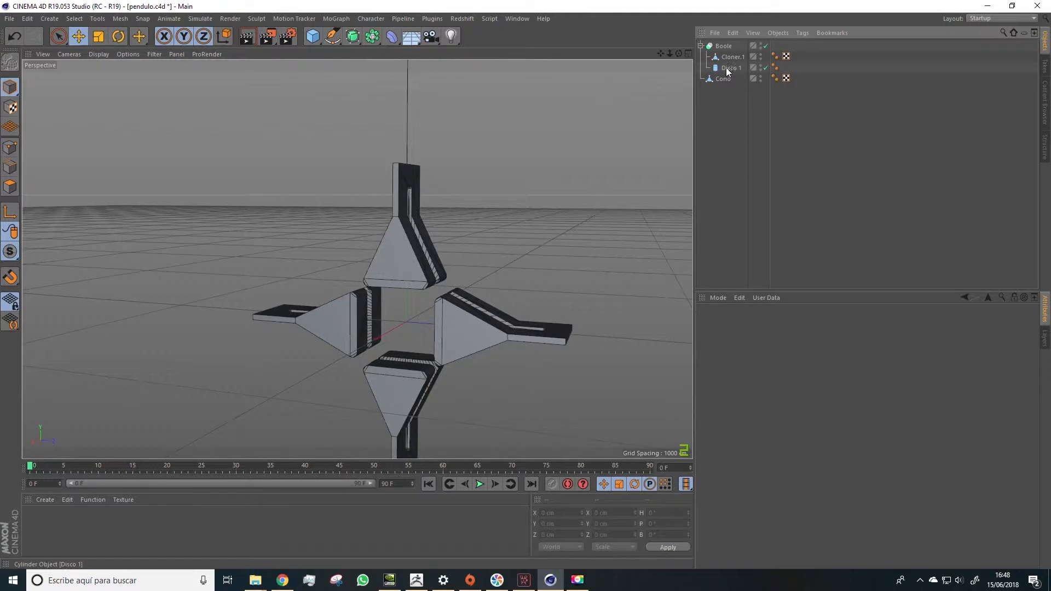
Place Disco 1 above Cloner.1 inside the Boole so the triangular shapes are subtracted from the disc.
click(727, 67)
mouse_move(727, 68)
mouse_down()
mouse_move(732, 48)
mouse_move(732, 57)
mouse_up()
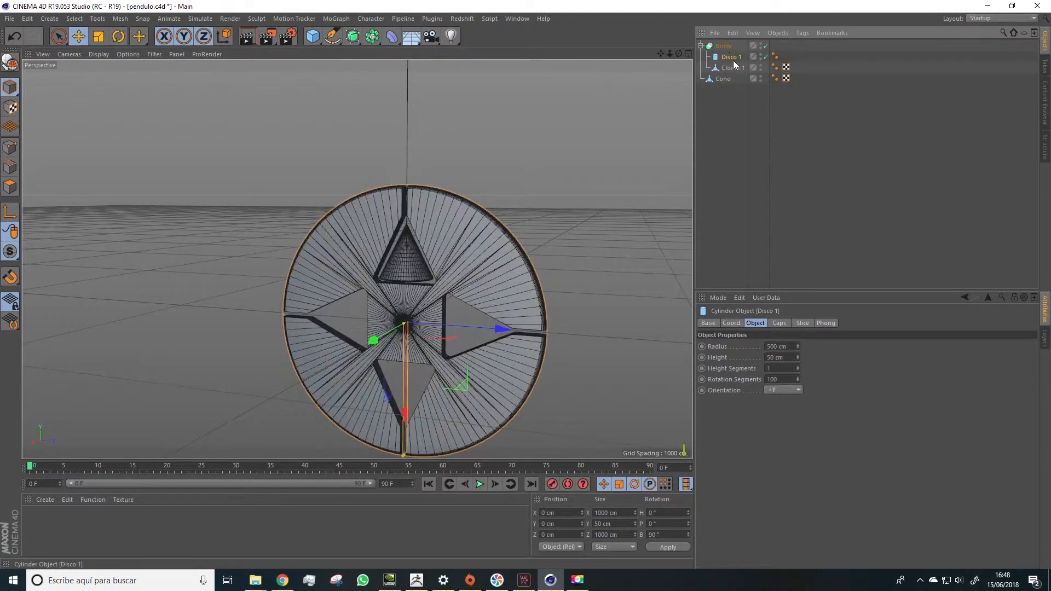
alt+drag(594, 164, 544, 208)
scroll(546, 215, up, 3)
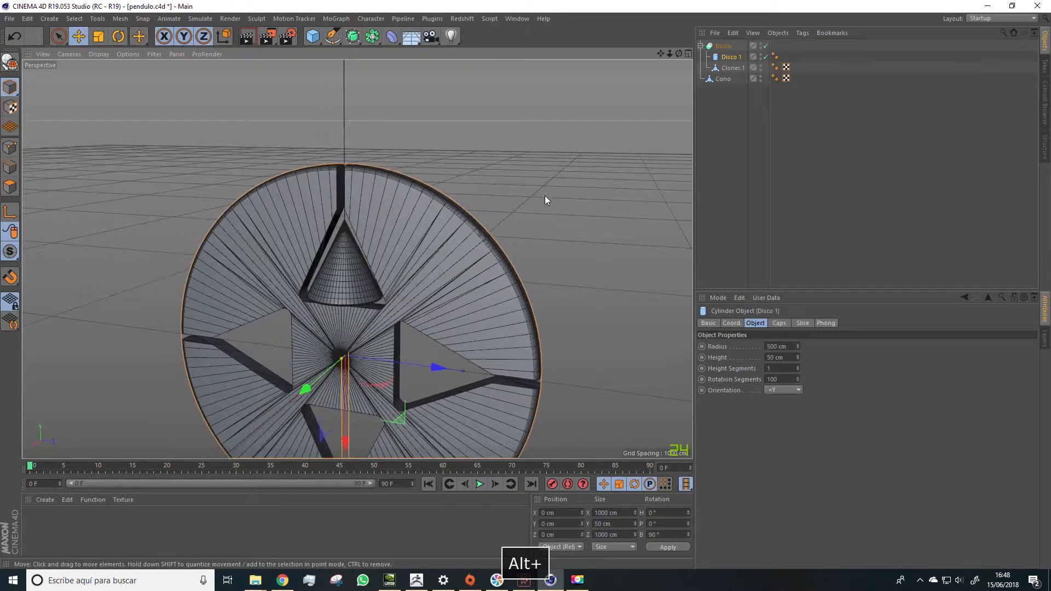
scroll(545, 208, down, 2)
drag(661, 53, 648, 1)
alt+drag(586, 160, 599, 155)
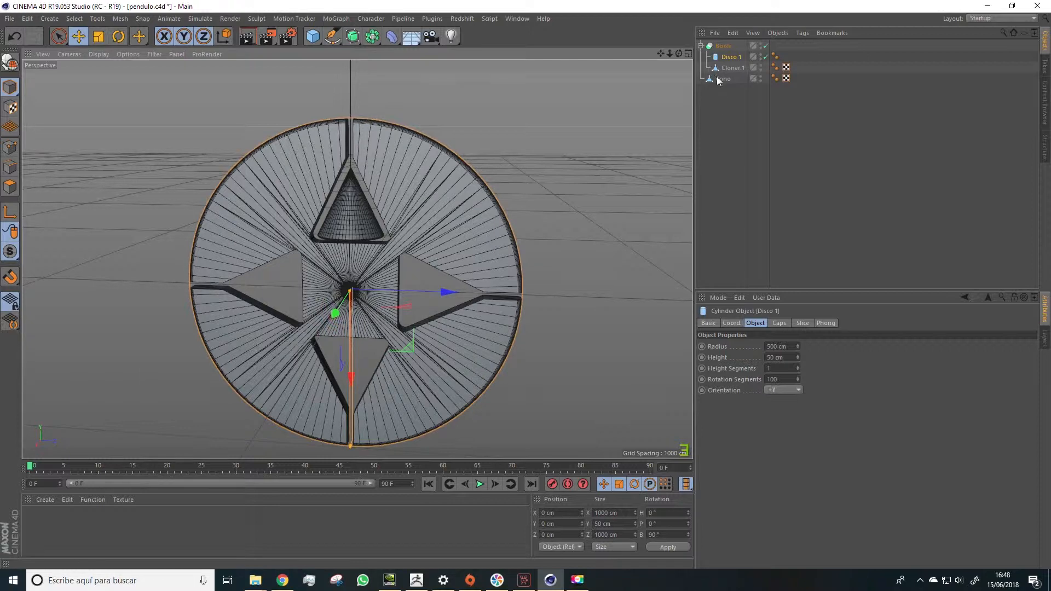
Enable Hide new edges on the Boole object to clean up the disc's surface.
click(731, 69)
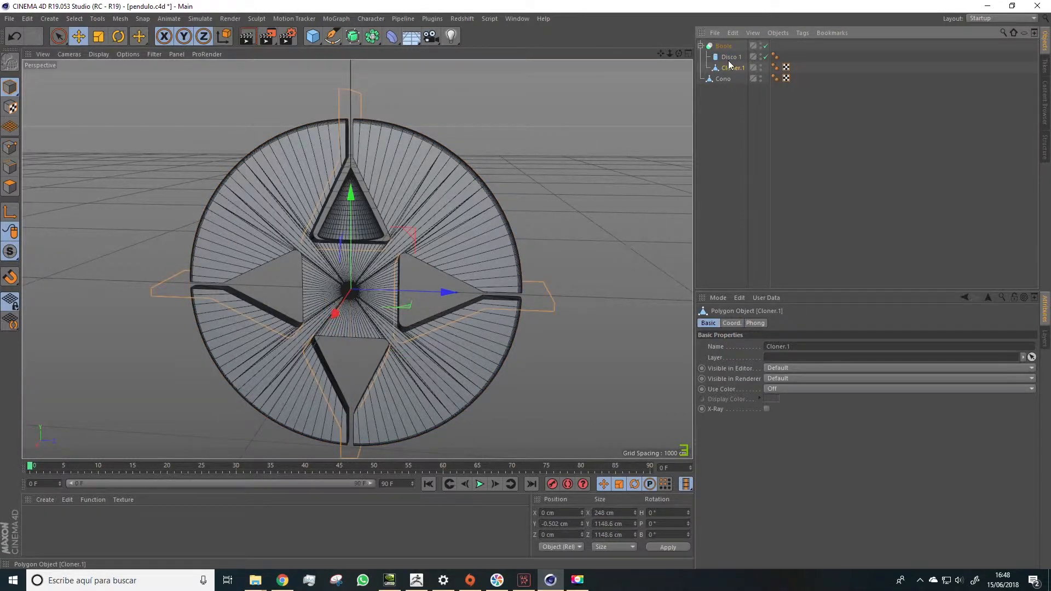
drag(733, 73, 734, 74)
alt+drag(623, 129, 634, 107)
drag(729, 72, 733, 57)
alt+drag(493, 170, 527, 169)
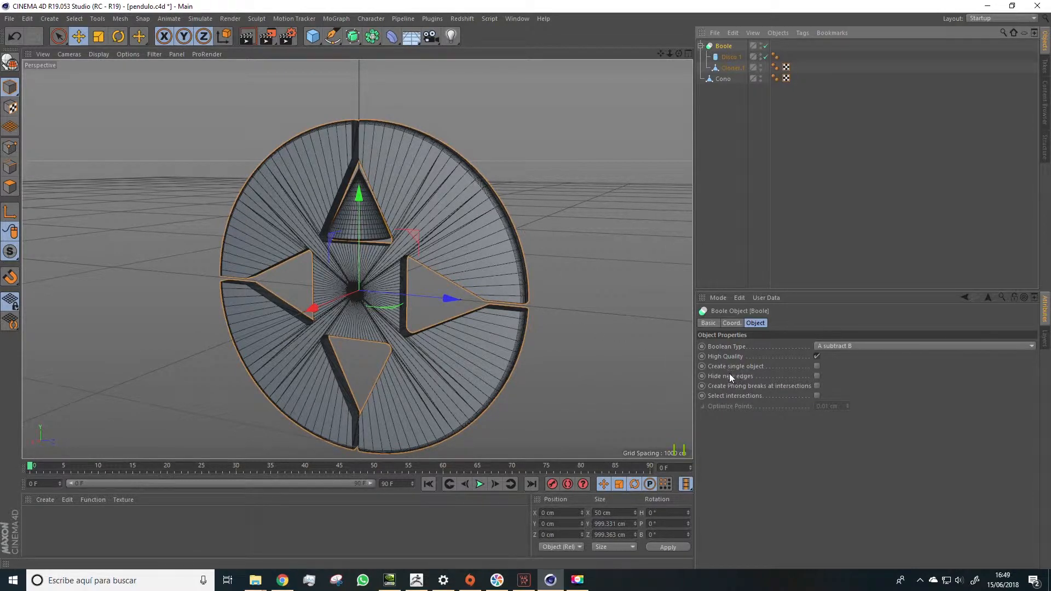
click(817, 377)
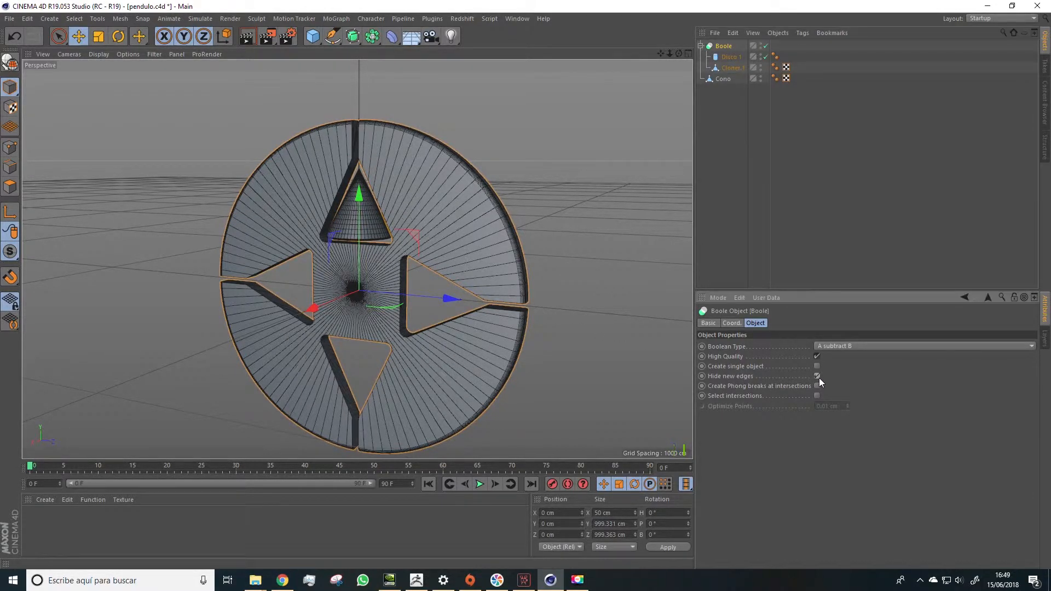
mouse_move(635, 291)
alt+mouse_down()
mouse_move(679, 286)
mouse_move(636, 293)
mouse_move(645, 282)
alt+mouse_up()
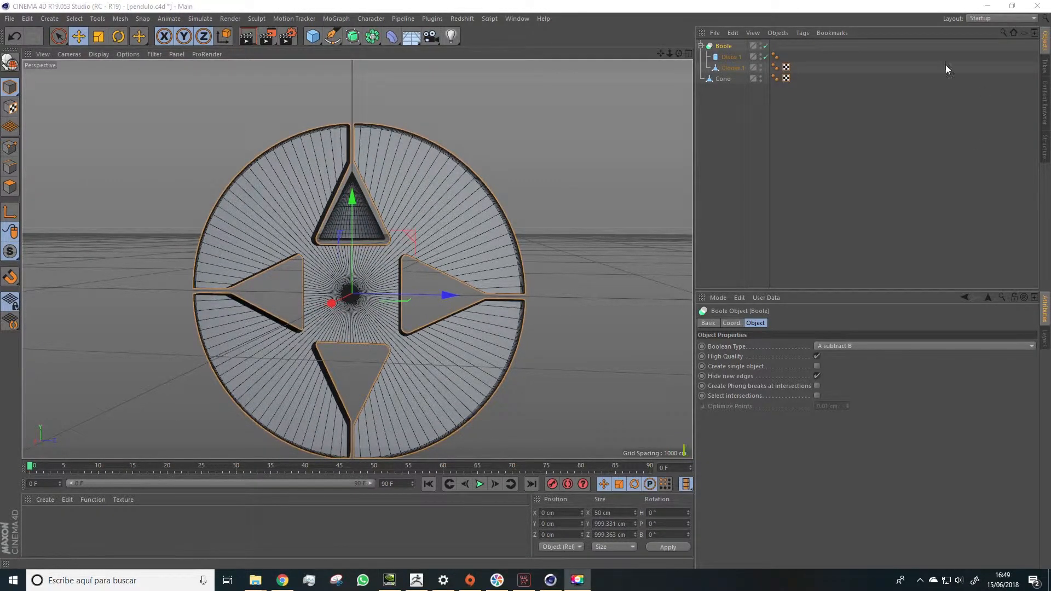
Convert the Boole into polygon objects with Current State to Object and delete the original Boole.
right_click(726, 47)
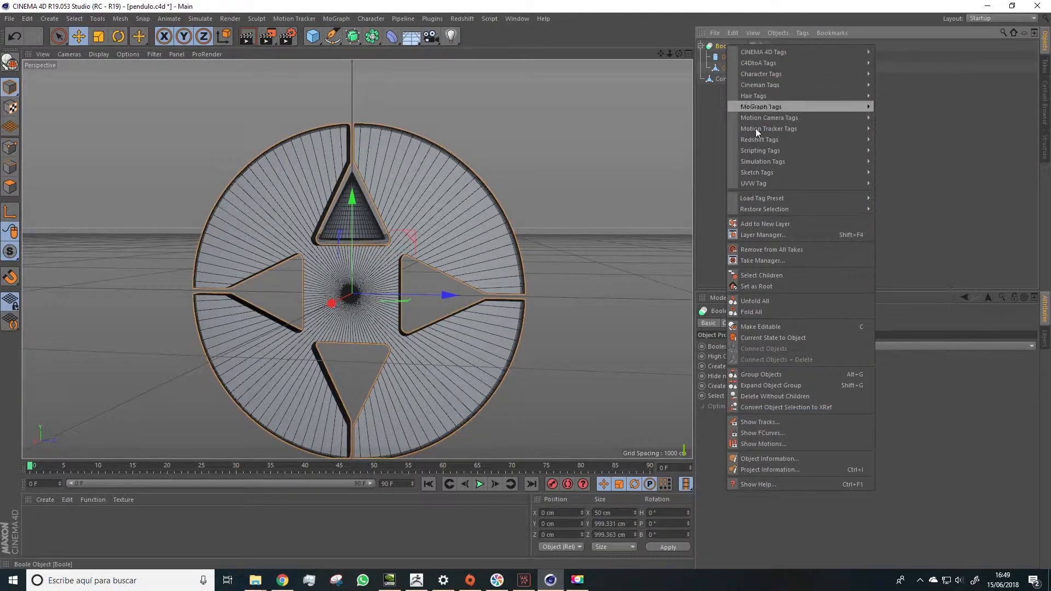
click(781, 338)
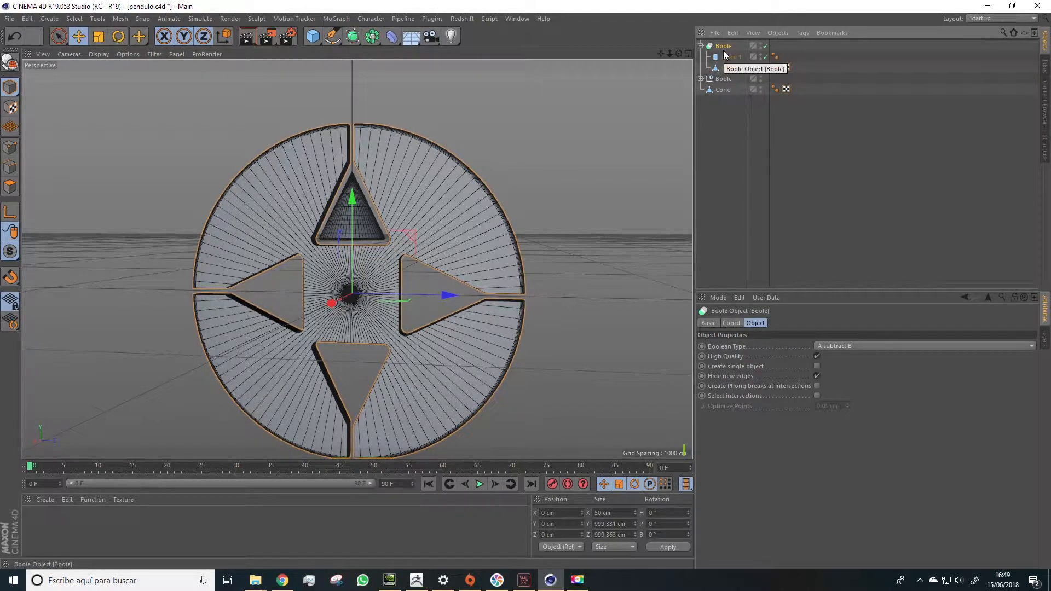
key(Delete)
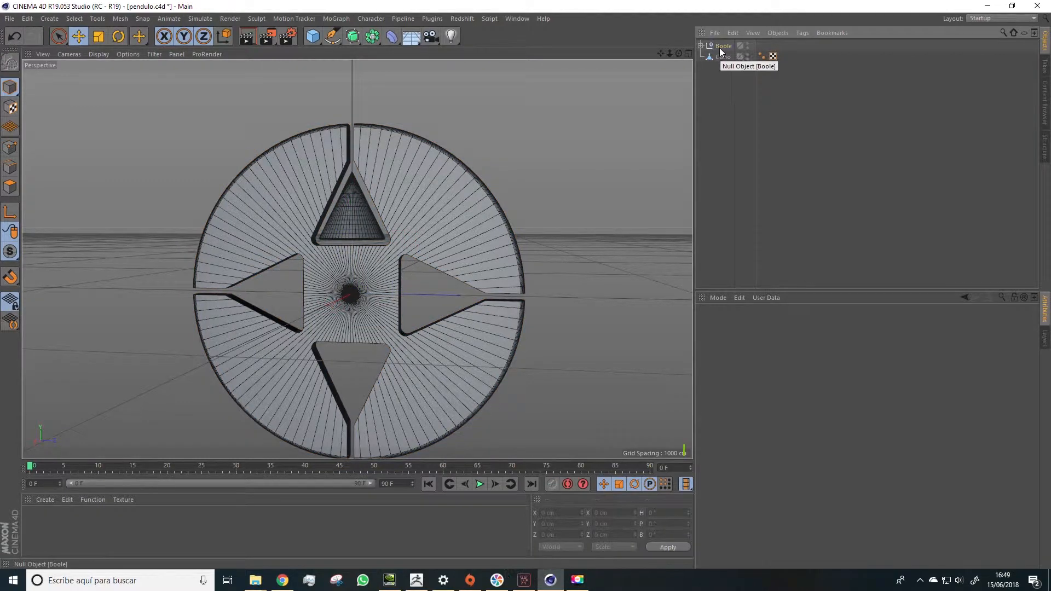
Expand the Boole null and select Disco 1 and Cloner.1 in turn to see which surfaces each contains.
click(704, 47)
click(701, 46)
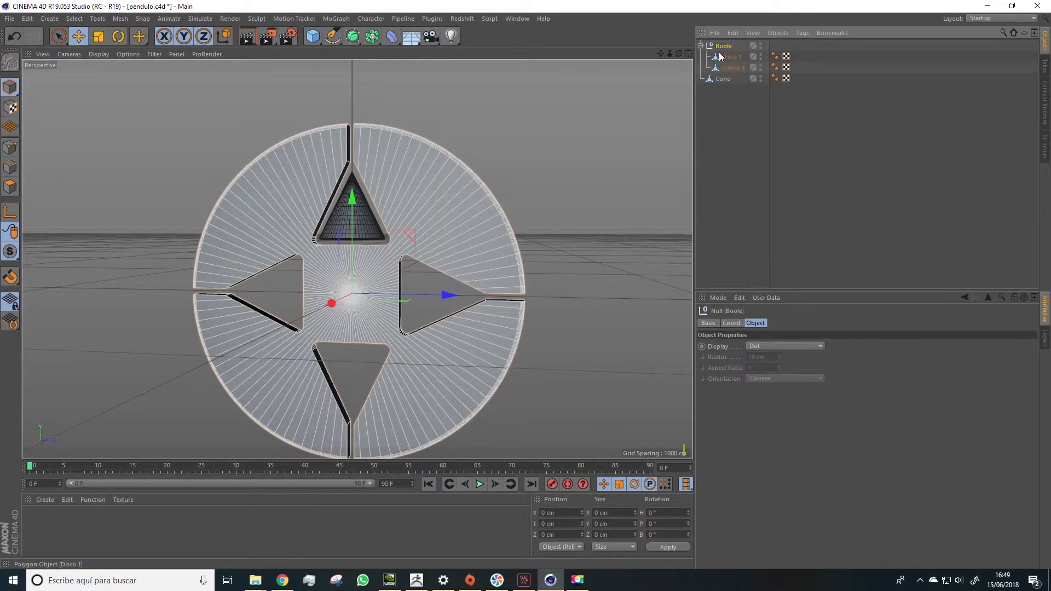
click(728, 57)
click(729, 67)
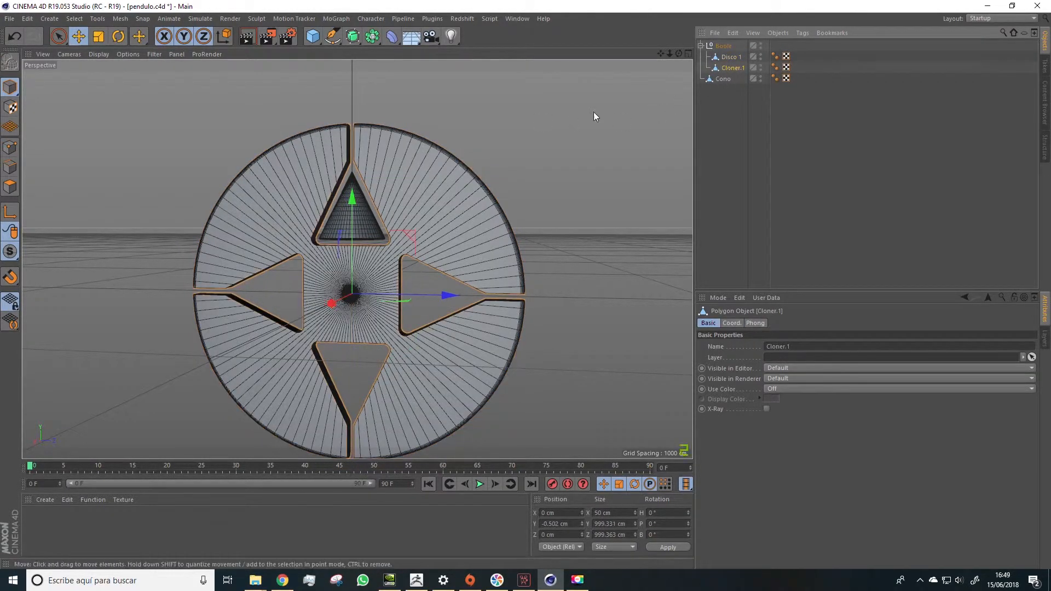
Test-move Cloner.1 and Disco 1 separately away from the disc, undoing each move.
alt+drag(619, 113, 536, 186)
drag(307, 313, 217, 356)
key(ctrl+z)
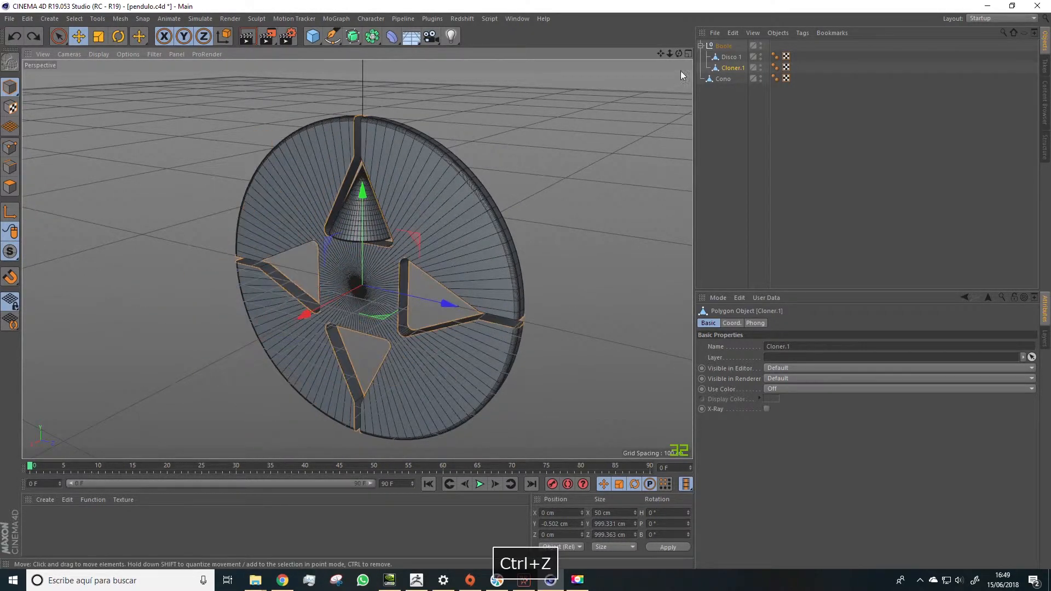
click(729, 57)
drag(302, 325, 242, 341)
key(ctrl+z)
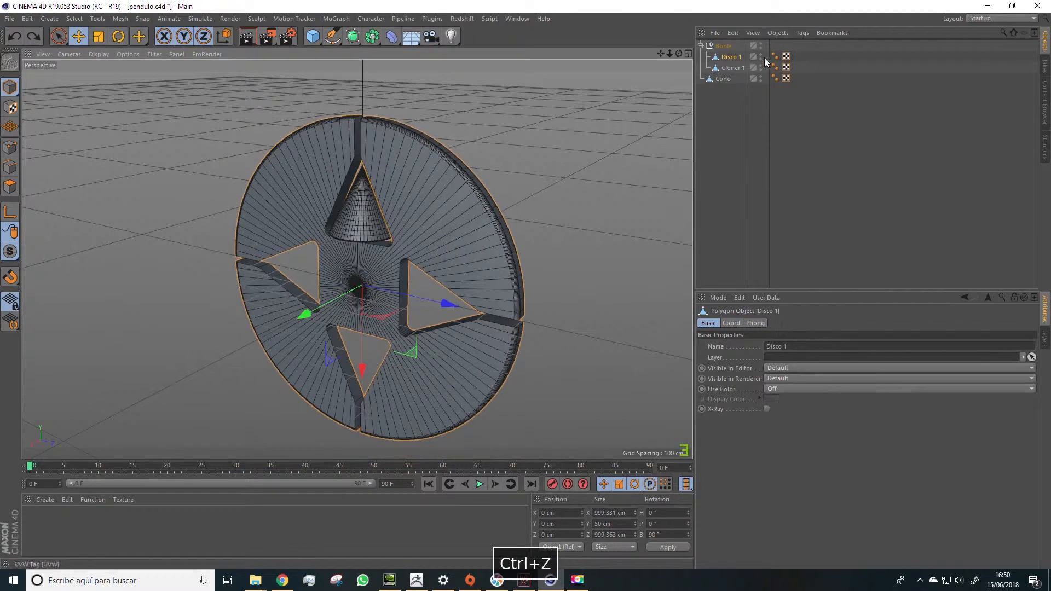
Merge Disco 1 and Cloner.1 into one object with Connect Objects + Delete and rename it disco.
shift+click(737, 68)
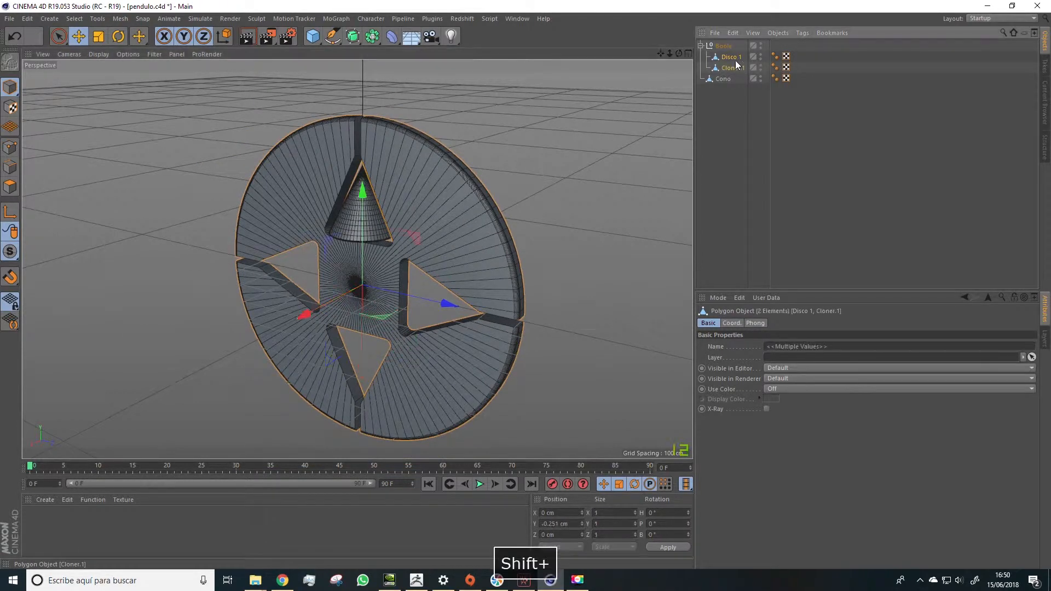
right_click(736, 64)
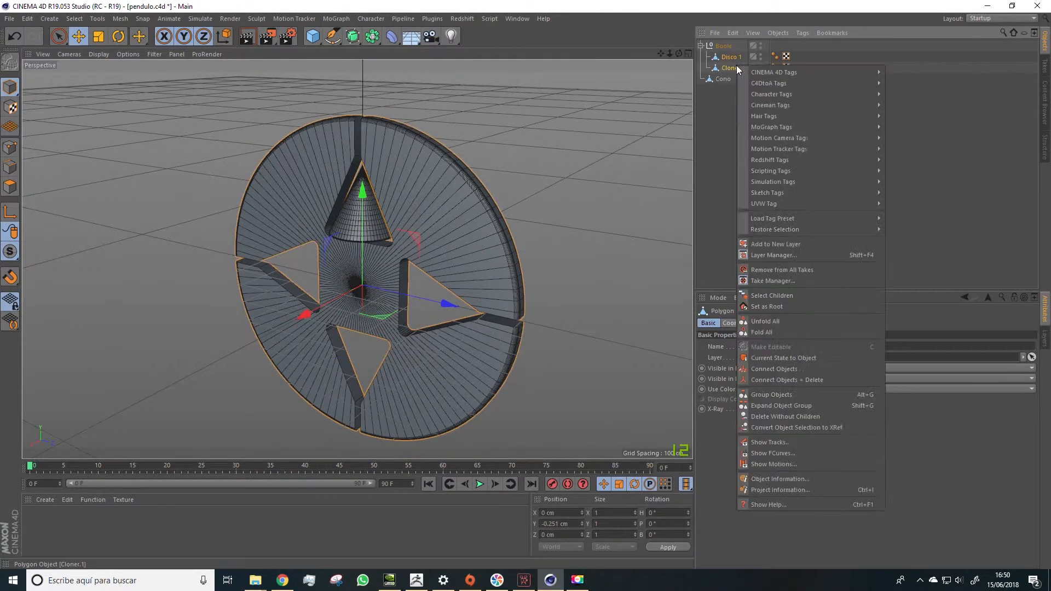
click(807, 381)
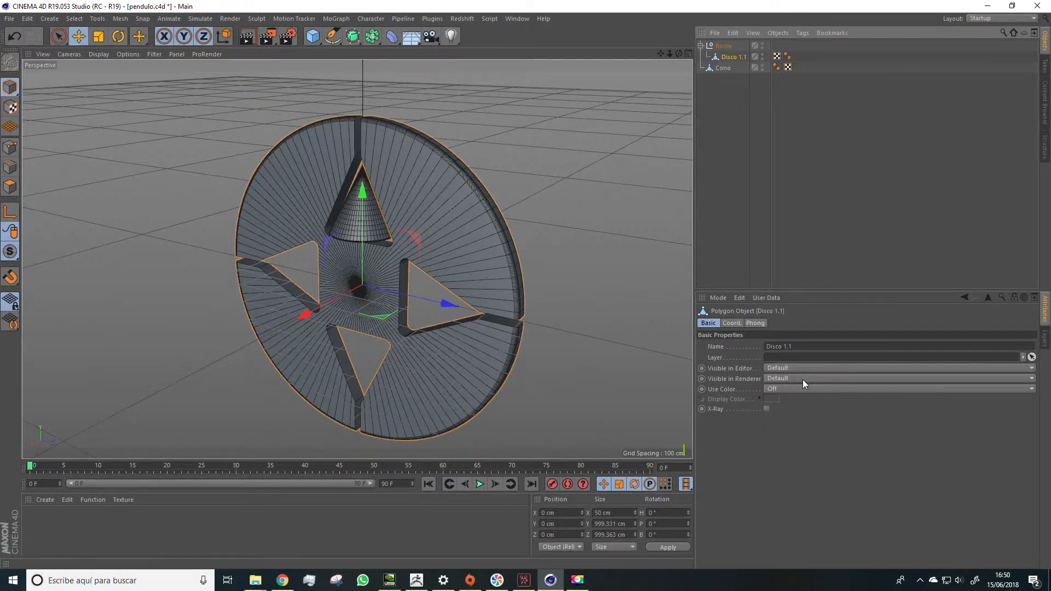
click(734, 95)
double_click(731, 57)
text(disco)
key(Return)
Take disco out of the Boole null and delete the empty null.
drag(728, 58, 731, 41)
click(722, 57)
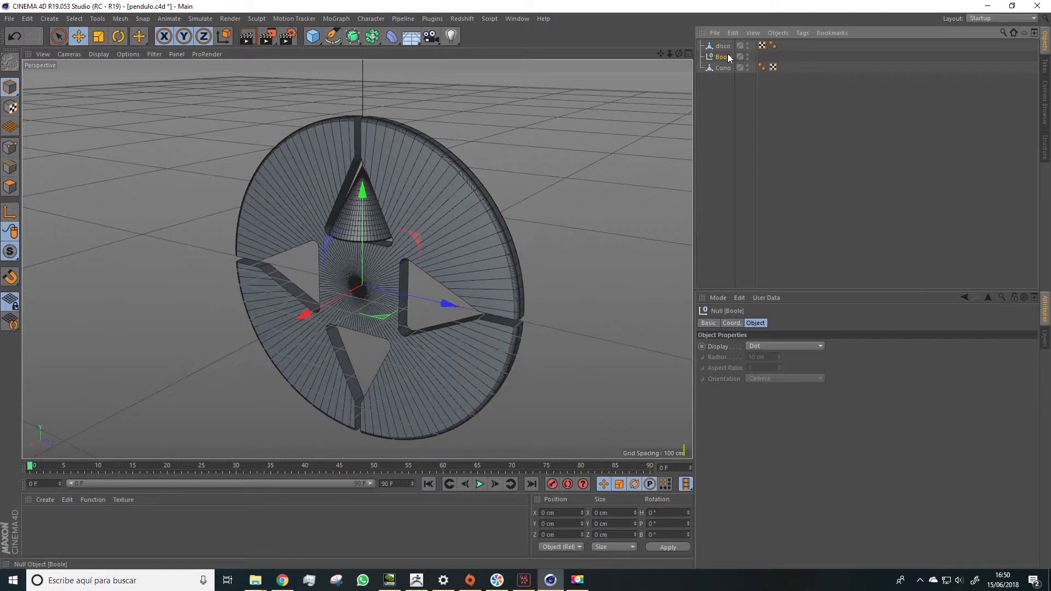
key(Delete)
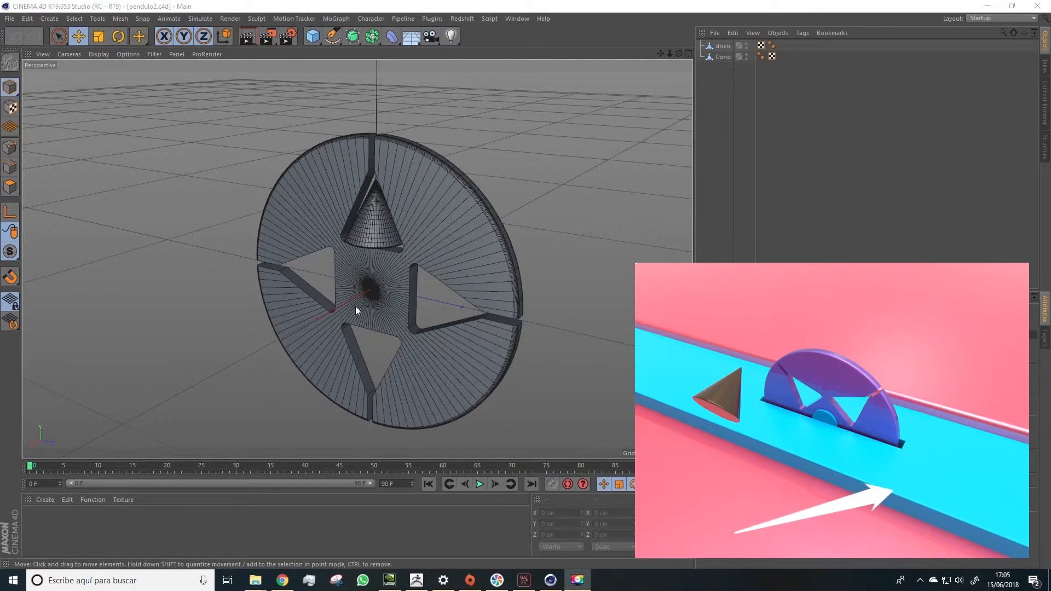
Add a Plane through the disc's centre and resize it to about 768 cm wide by 2654 cm long.
scroll(384, 358, down, 3)
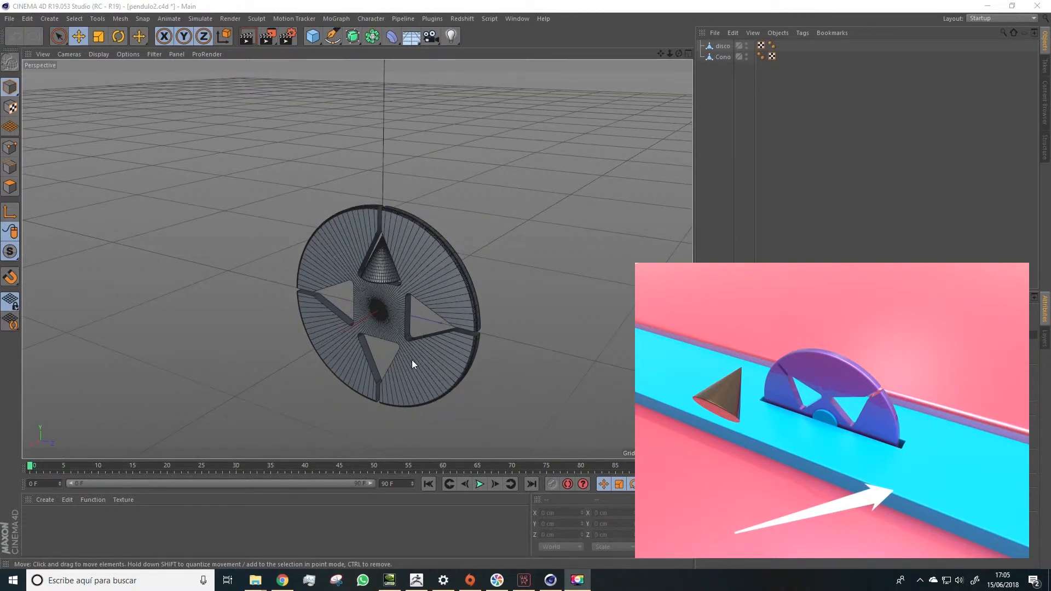
click(315, 38)
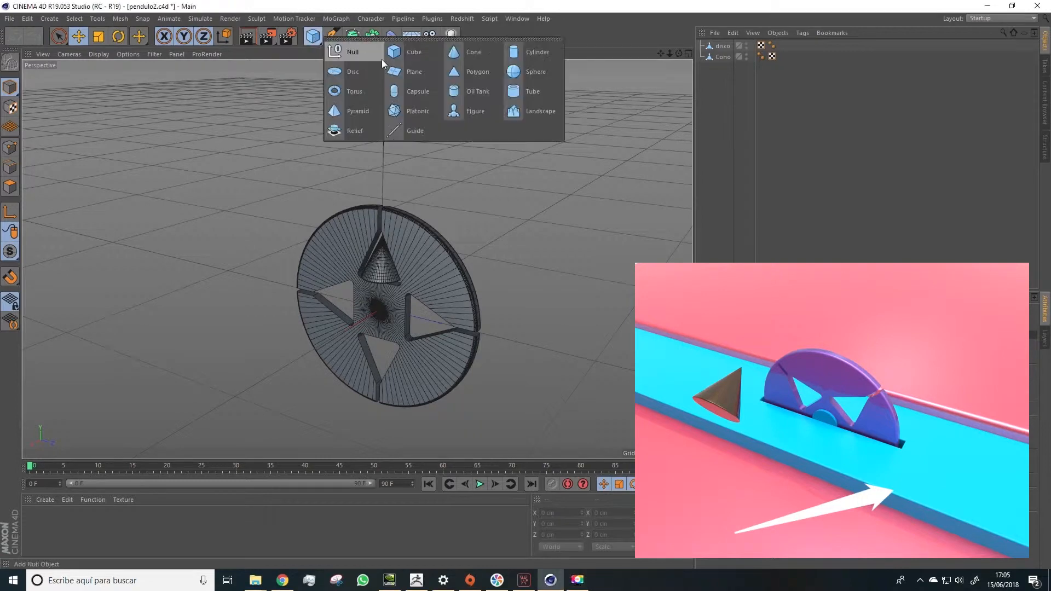
click(412, 70)
alt+drag(356, 307, 491, 341)
drag(581, 370, 360, 366)
scroll(616, 368, down, 4)
alt+middle_drag(490, 328, 299, 174)
alt+drag(299, 177, 258, 172)
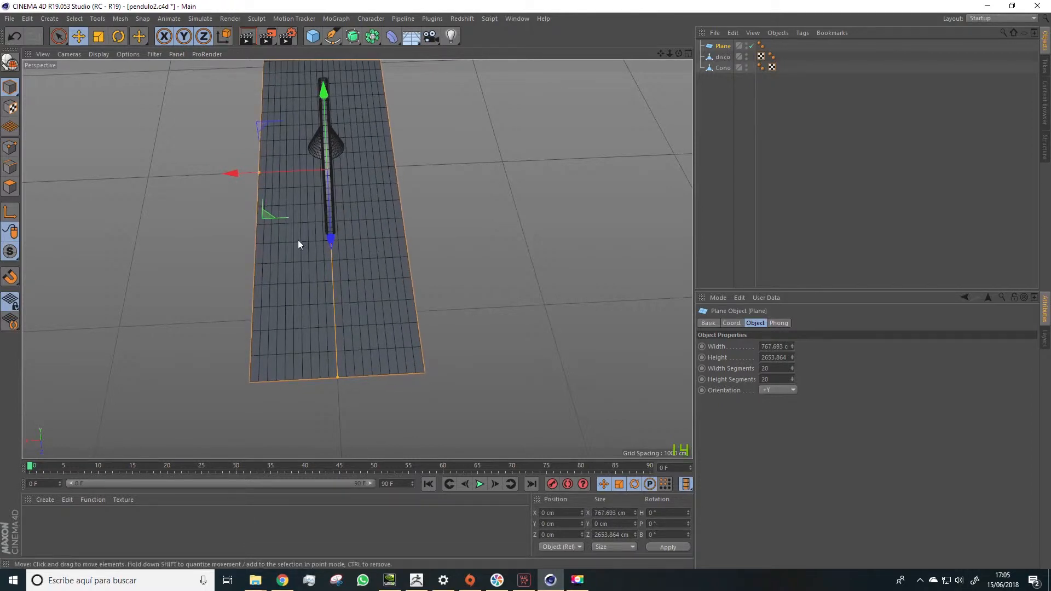
Make the plane editable and switch to polygon mode.
scroll(306, 238, up, 5)
alt+drag(318, 240, 365, 226)
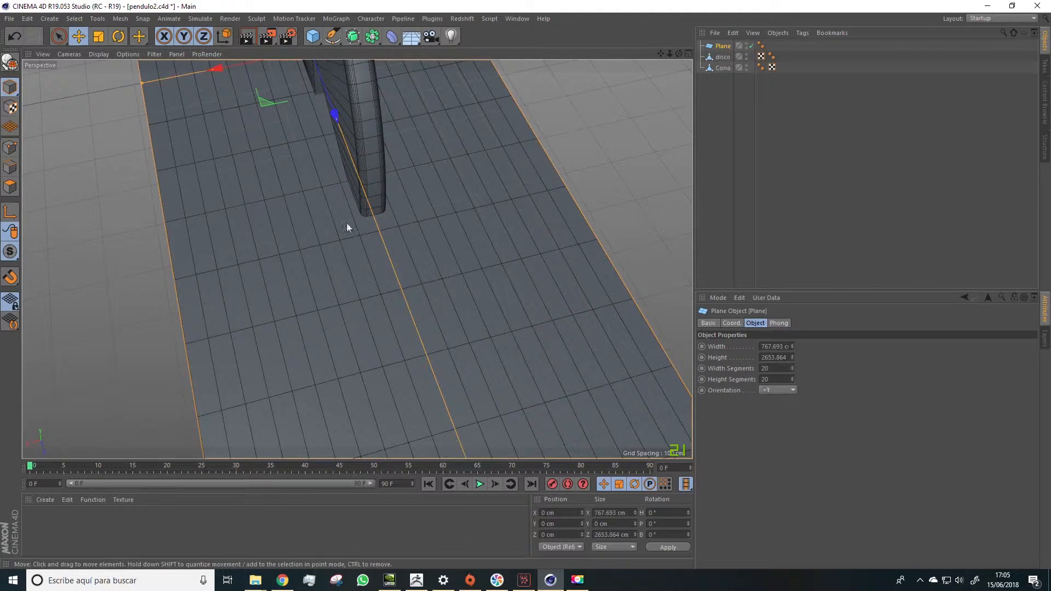
alt+drag(366, 216, 419, 193)
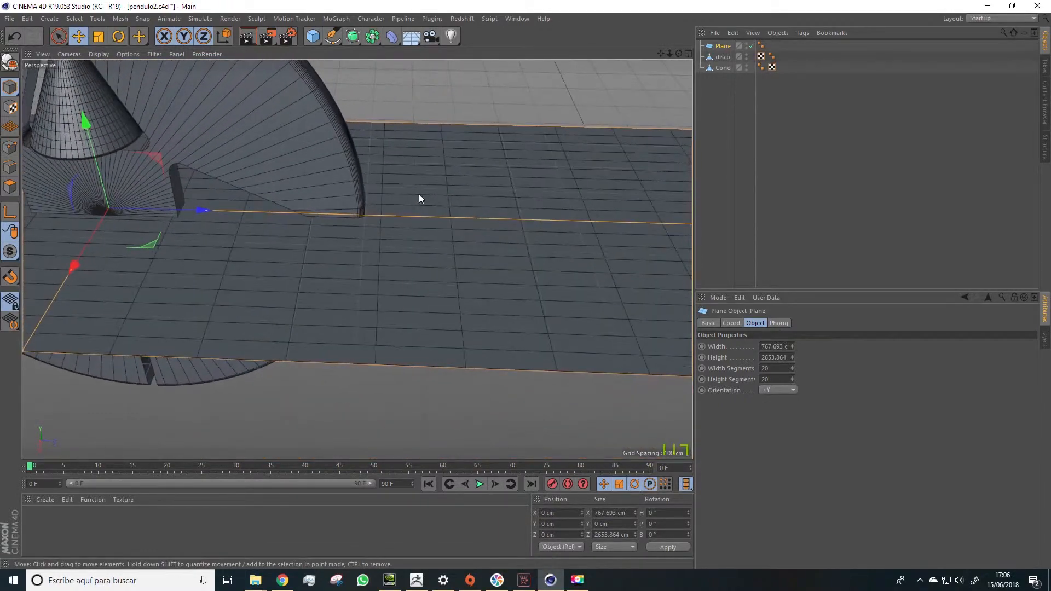
alt+right_drag(471, 239, 280, 269)
alt+drag(265, 263, 312, 251)
scroll(250, 237, down, 5)
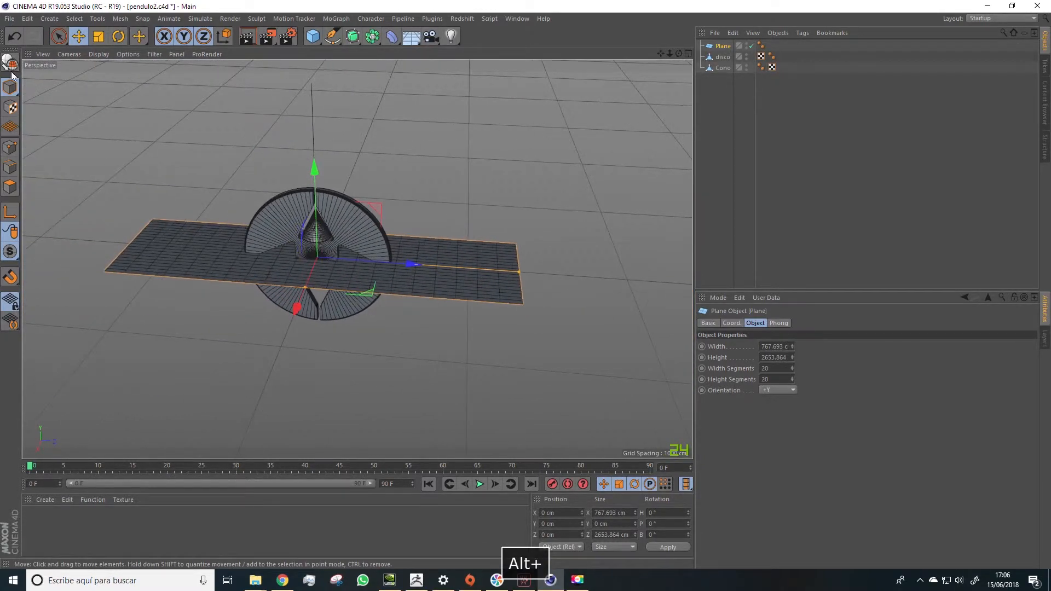
click(10, 63)
scroll(264, 228, up, 4)
click(9, 186)
alt+drag(157, 217, 235, 253)
alt+right_drag(251, 207, 333, 225)
alt+drag(309, 214, 378, 221)
shift+click(303, 231)
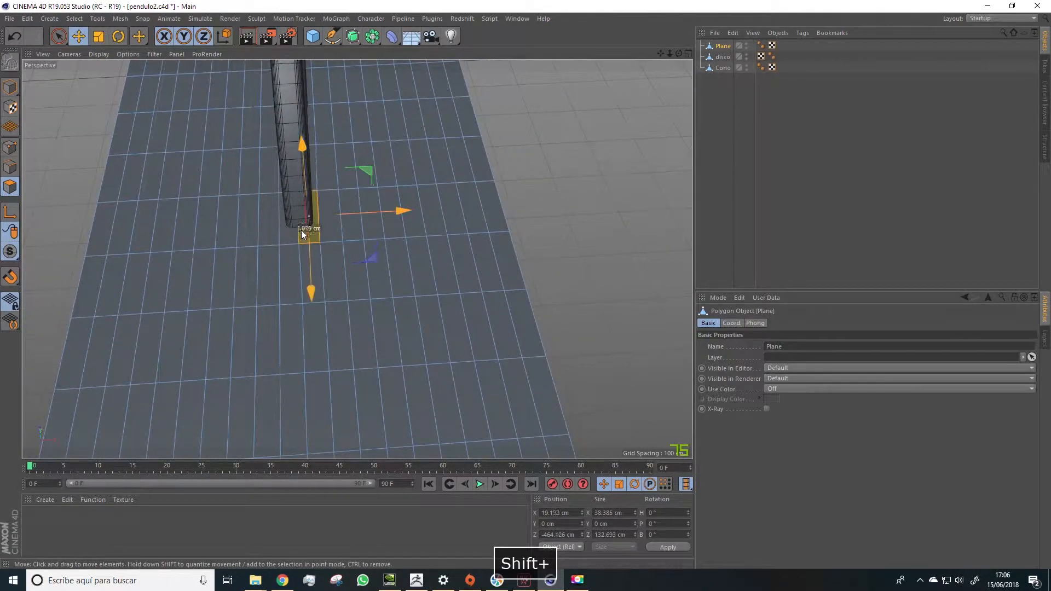
key(ctrl+z)
Select the two-polygon-wide strip of the plane along the disc's full length with Live Selection and delete it to open a slot.
click(59, 37)
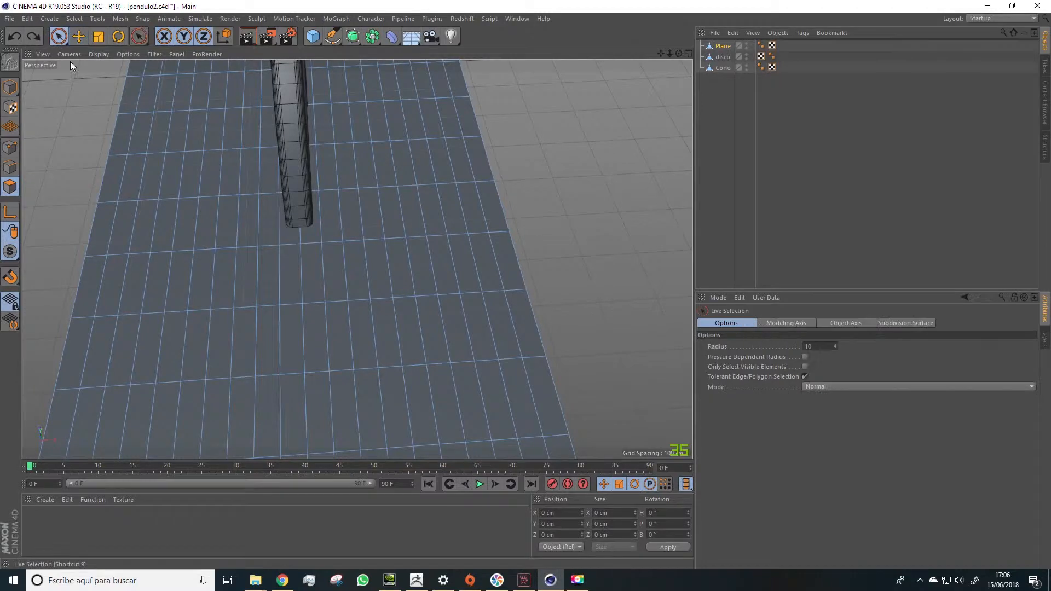
shift+click(298, 216)
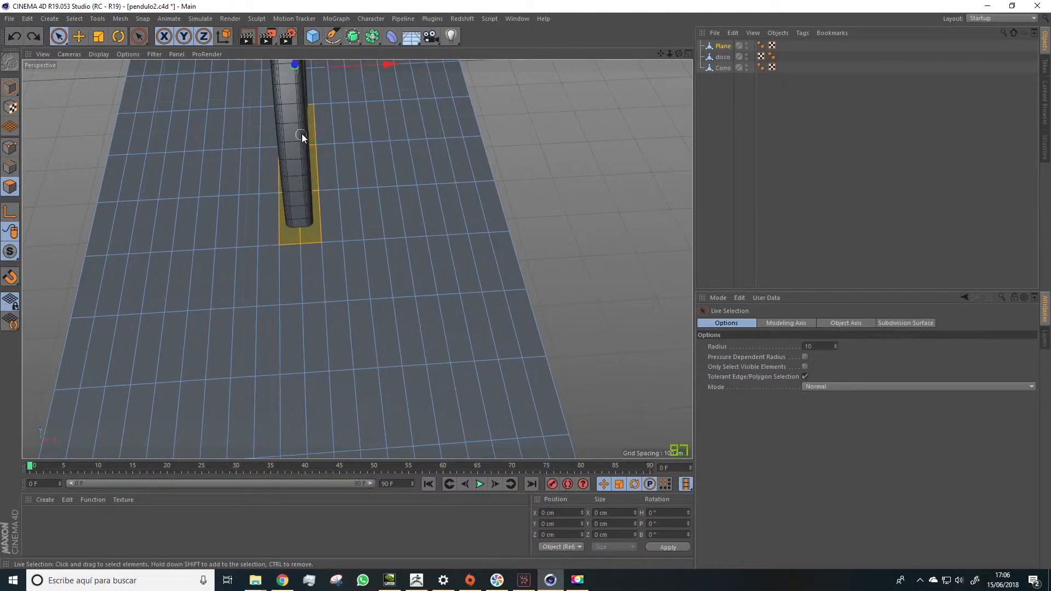
alt+drag(281, 162, 416, 91)
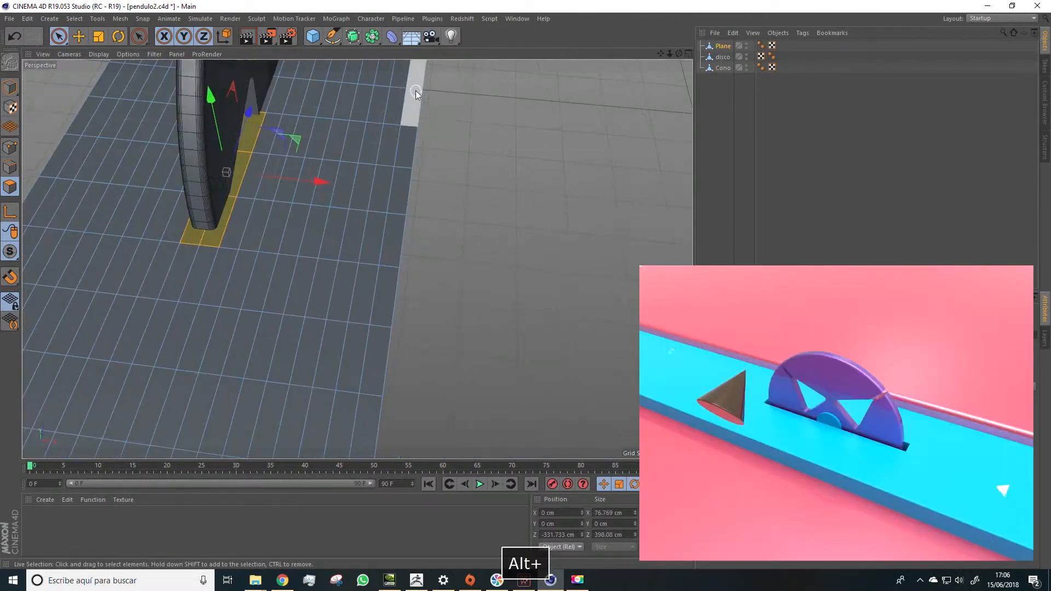
drag(661, 54, 669, 273)
scroll(286, 263, up, 4)
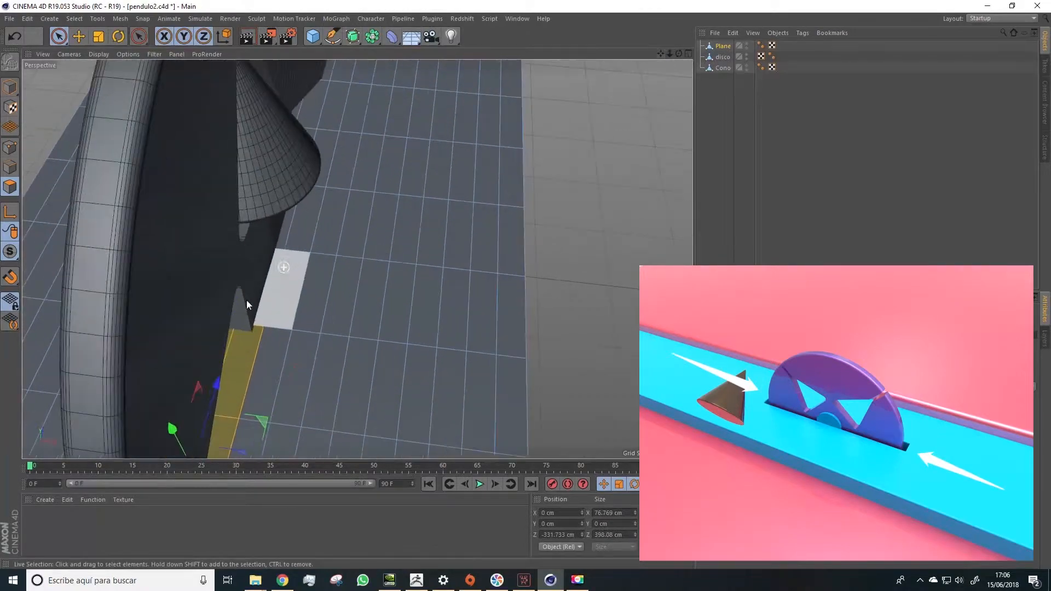
shift+click(252, 312)
alt+drag(265, 238, 340, 226)
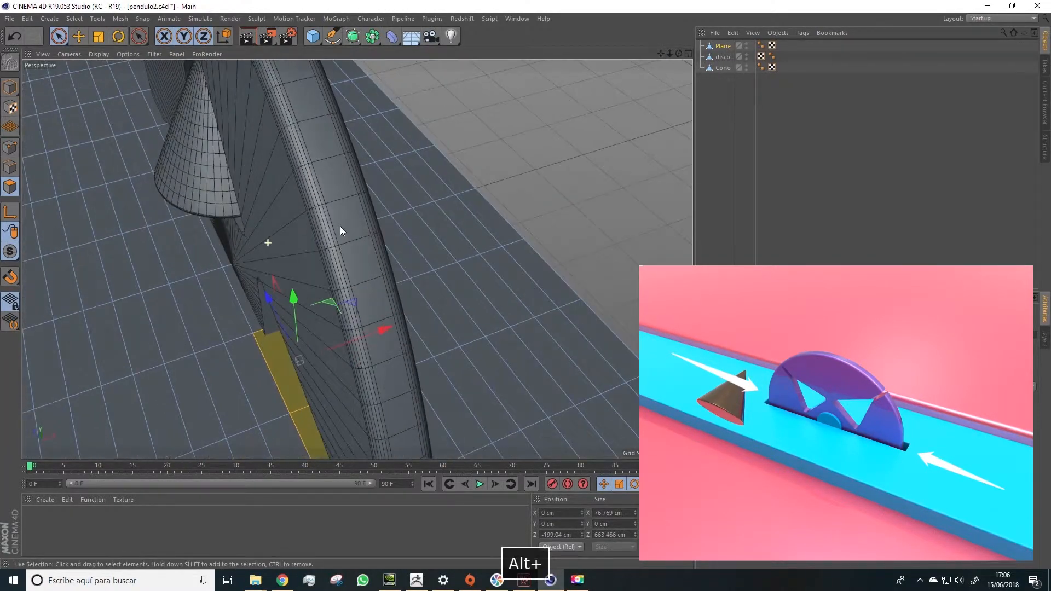
shift+click(235, 272)
alt+drag(316, 160, 304, 224)
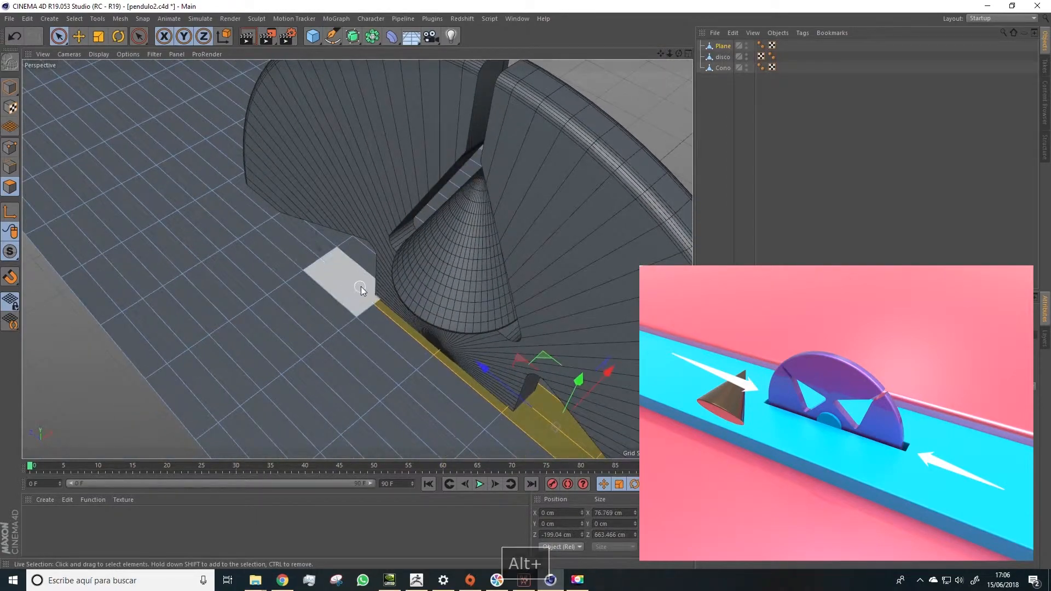
shift+click(336, 247)
shift+click(281, 203)
mouse_move(317, 189)
alt+mouse_down()
mouse_move(155, 182)
mouse_move(54, 140)
mouse_move(100, 170)
mouse_move(326, 194)
mouse_move(319, 189)
alt+mouse_up()
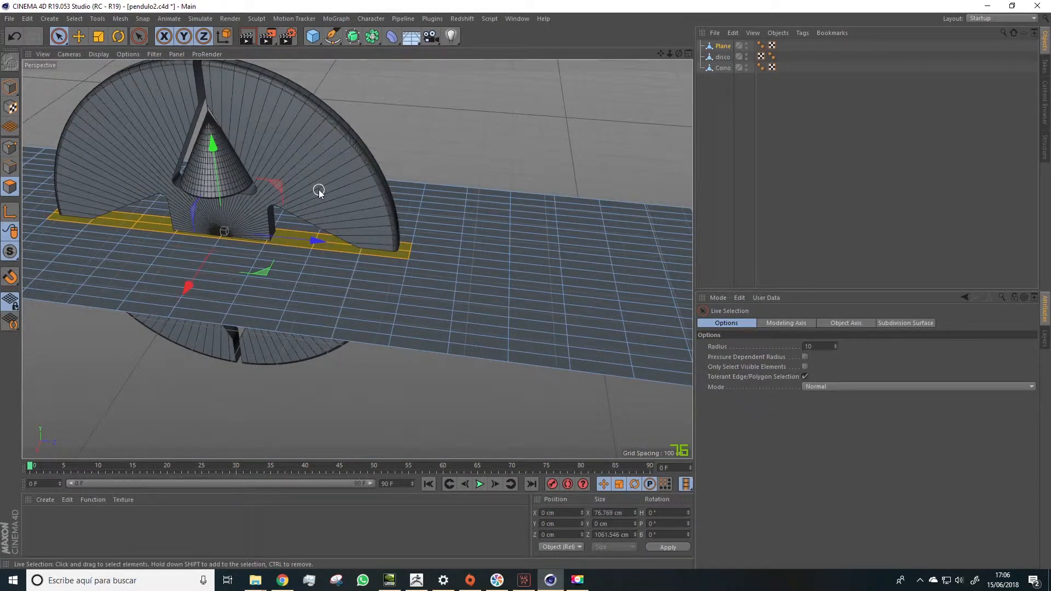
key(Delete)
scroll(254, 205, down, 3)
alt+drag(248, 232, 247, 234)
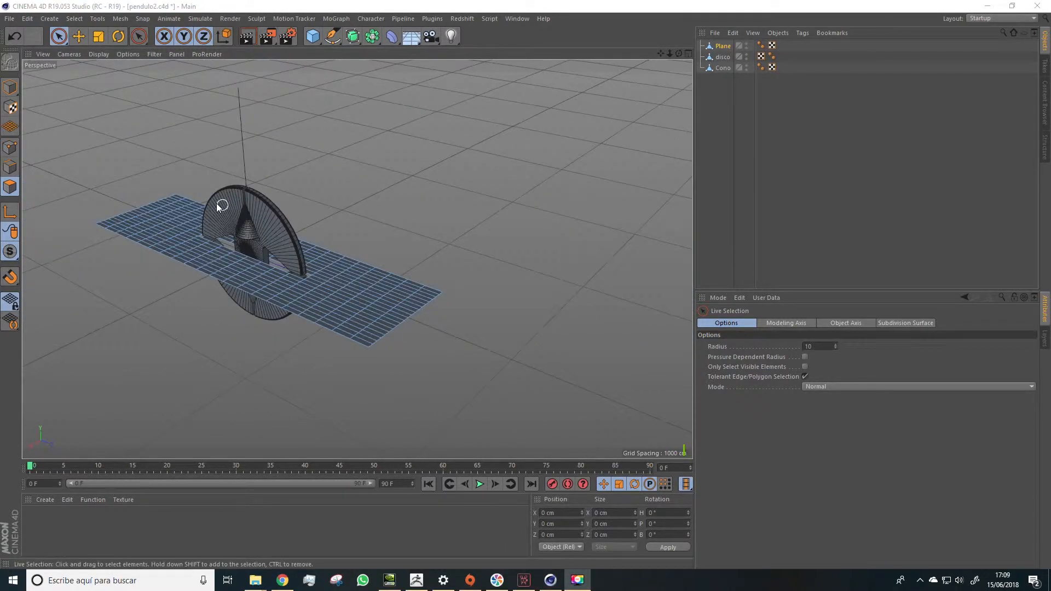
Detach the selection commands as a floating palette and place it over the viewport.
double_click(74, 6)
click(656, 8)
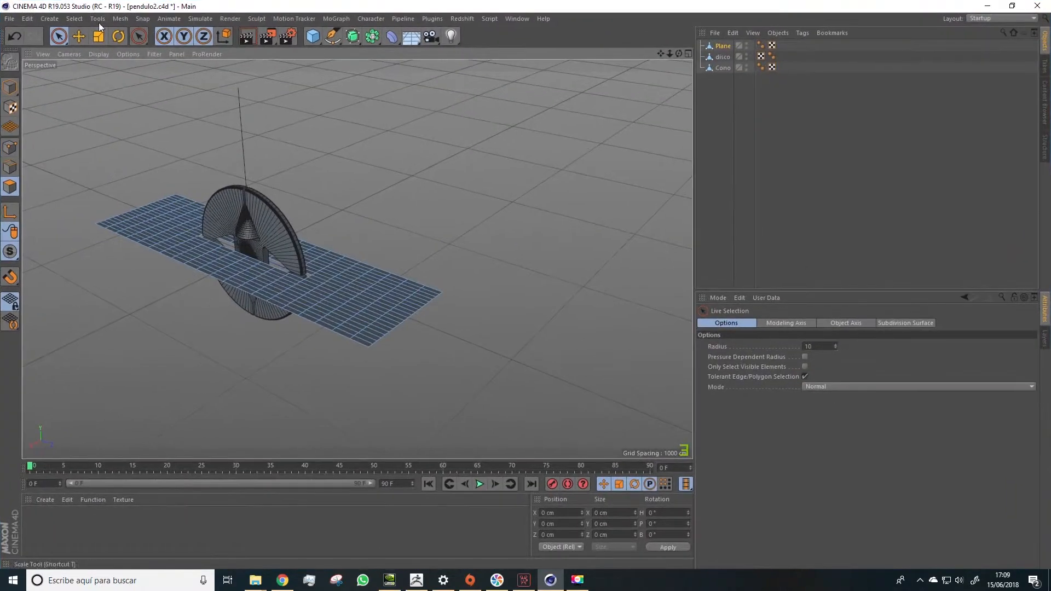
click(75, 18)
click(90, 26)
drag(91, 19, 641, 73)
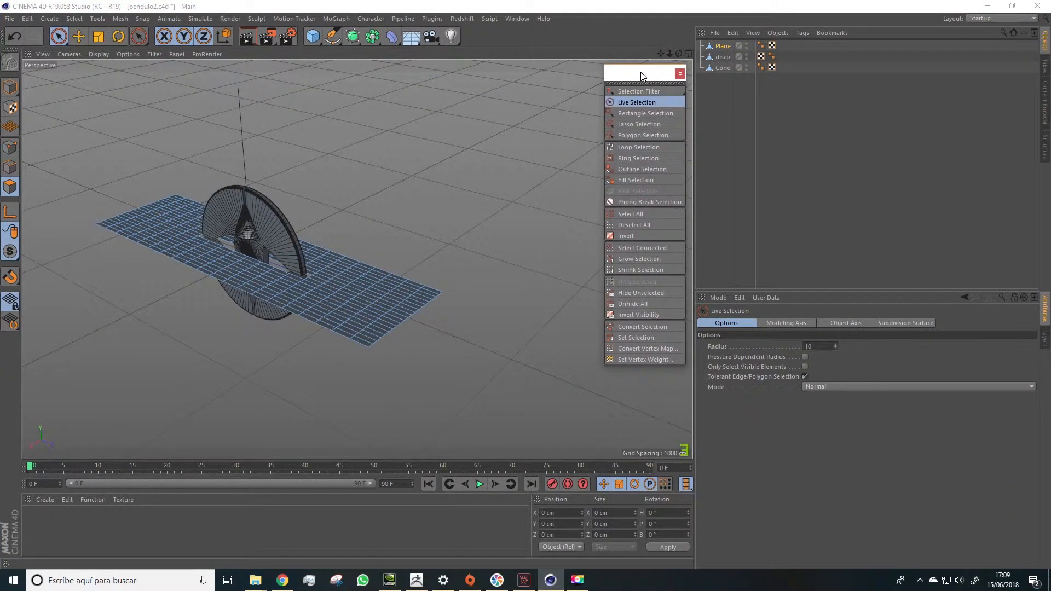
Activate Loop Selection with Select Boundary Loop enabled and switch to edge mode.
click(629, 149)
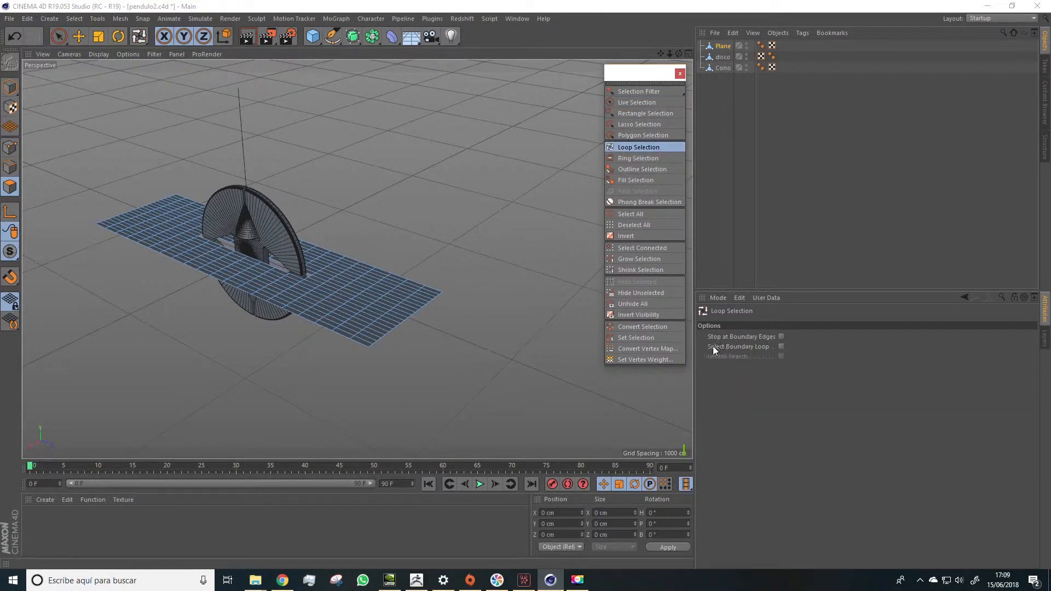
click(780, 346)
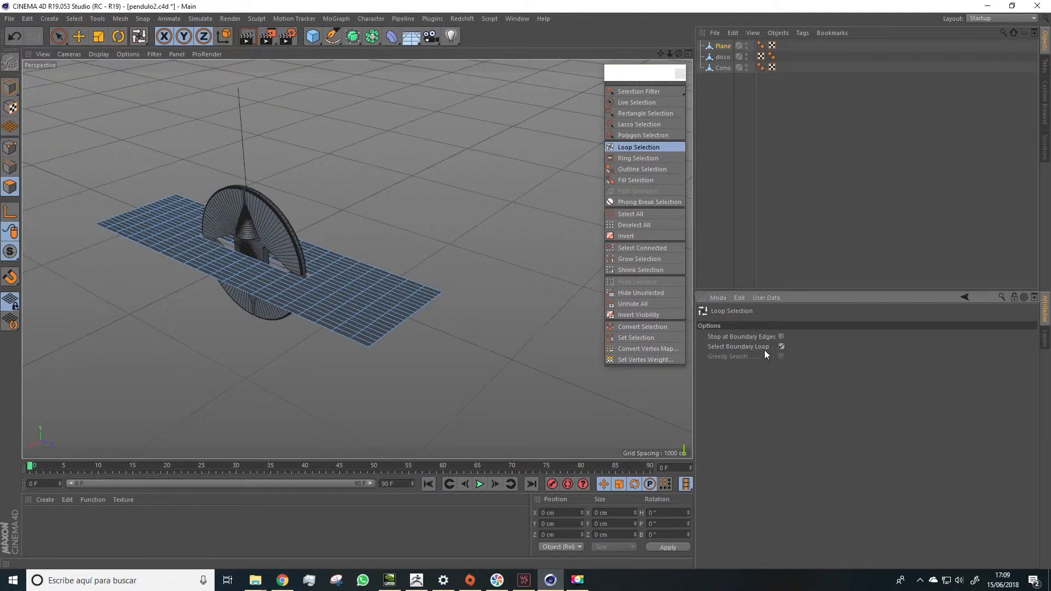
click(11, 167)
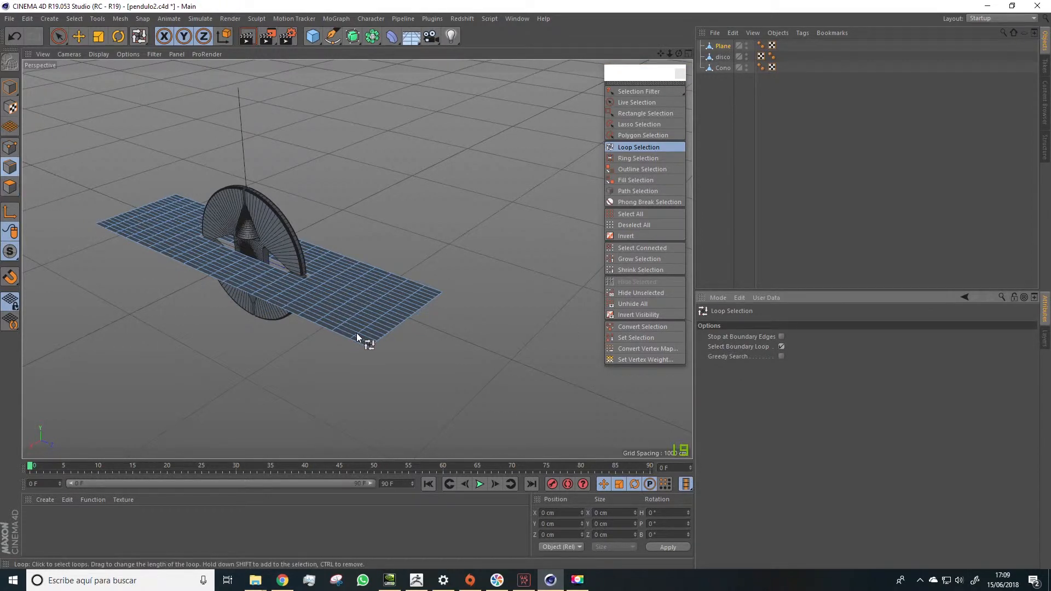
Select the plane's outer boundary edges and extrude them straight down to about Y -773 cm.
click(368, 347)
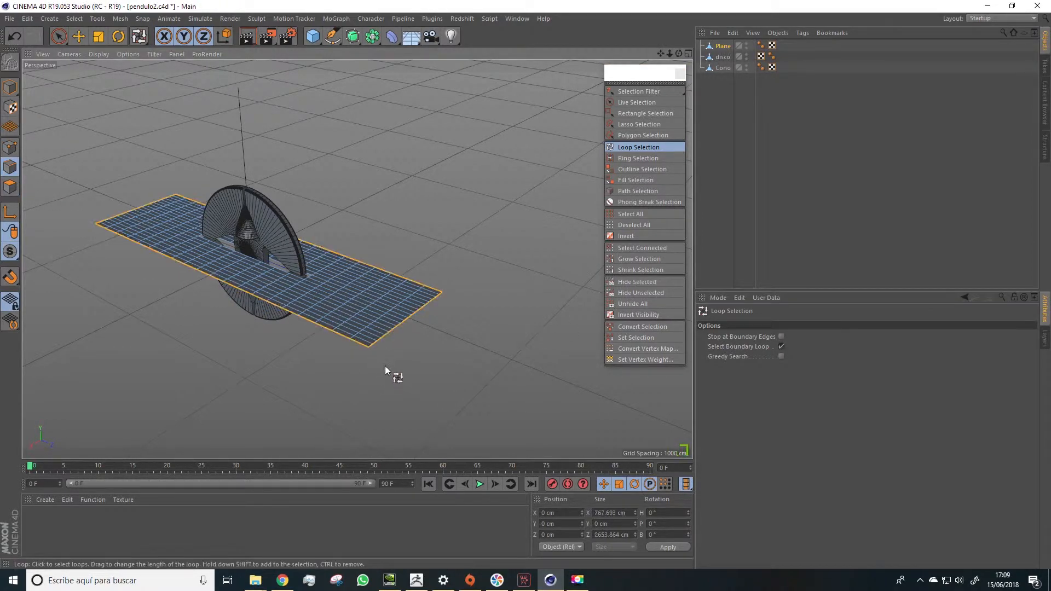
alt+drag(266, 279, 220, 236)
scroll(219, 235, up, 4)
alt+drag(369, 328, 244, 345)
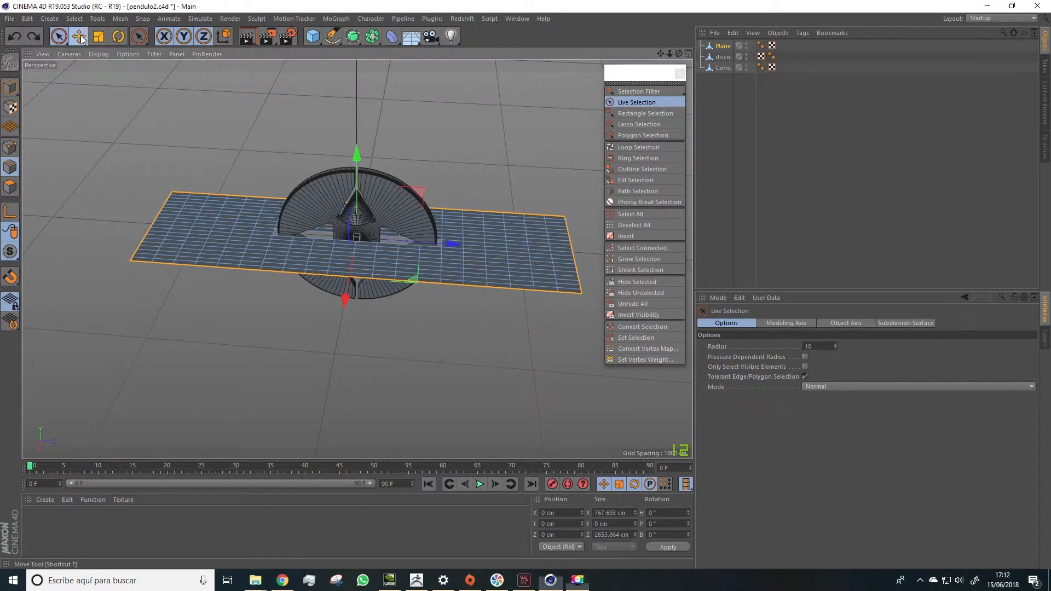
click(79, 36)
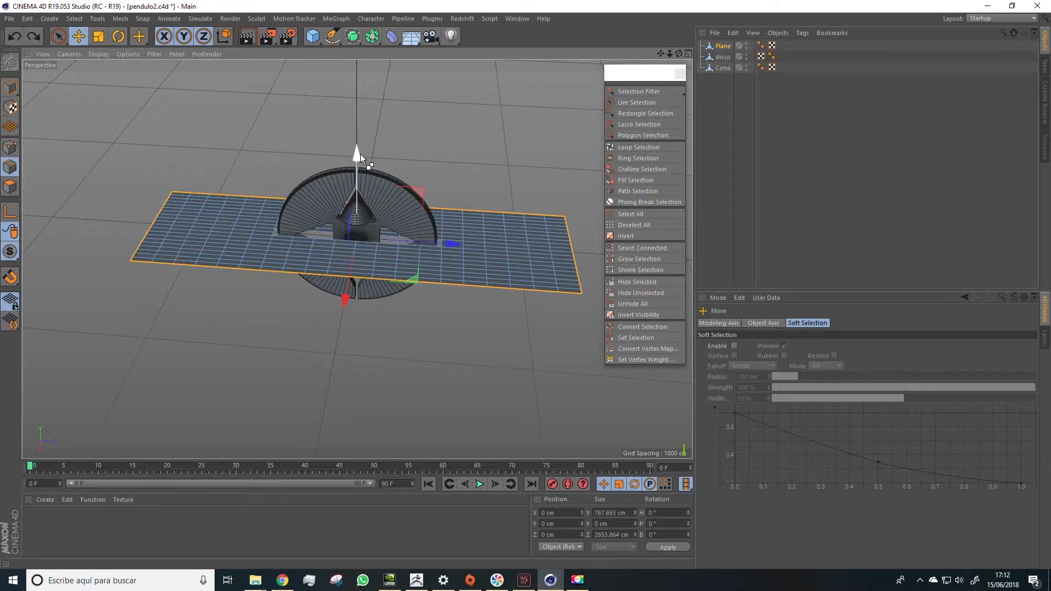
ctrl+drag(357, 152, 306, 259)
Loop-select the slot's boundary edges around the disc and extrude them down to about Y -118 cm.
scroll(304, 216, up, 4)
scroll(249, 260, up, 3)
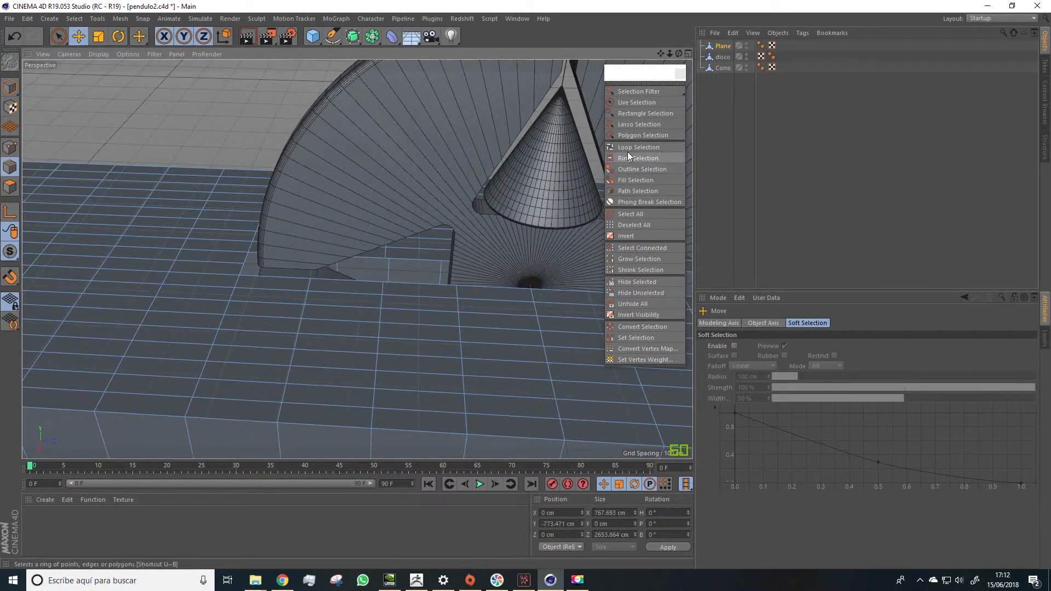
click(629, 148)
click(251, 277)
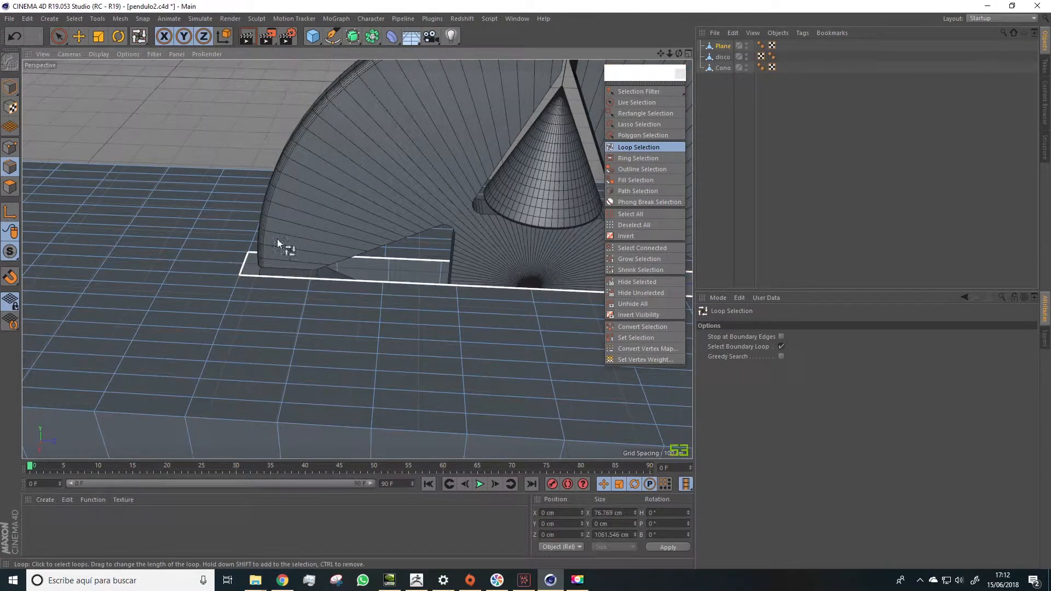
click(80, 38)
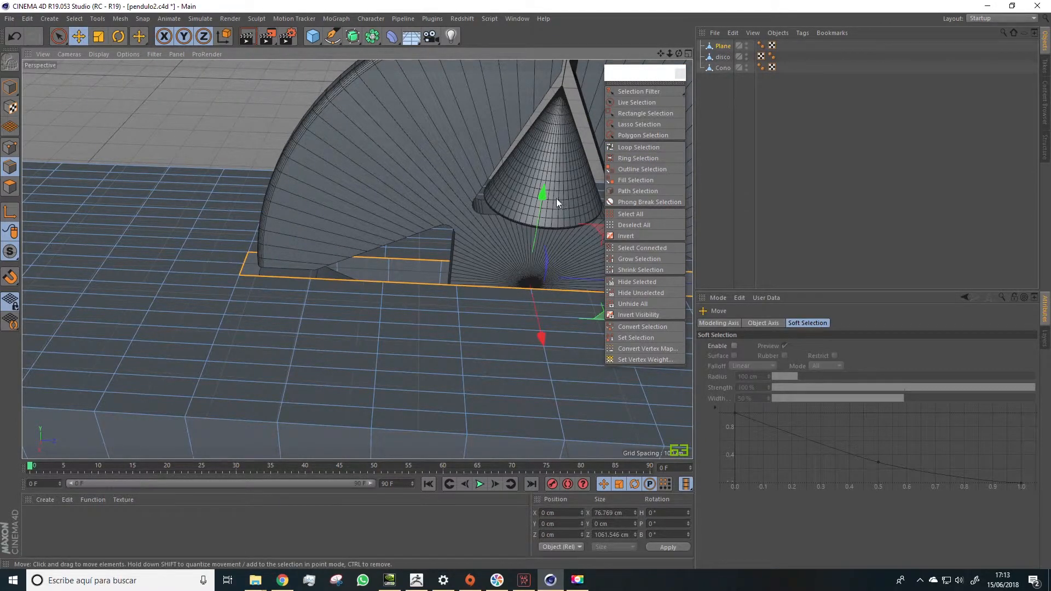
ctrl+drag(543, 196, 547, 255)
scroll(347, 358, down, 3)
scroll(347, 356, down, 5)
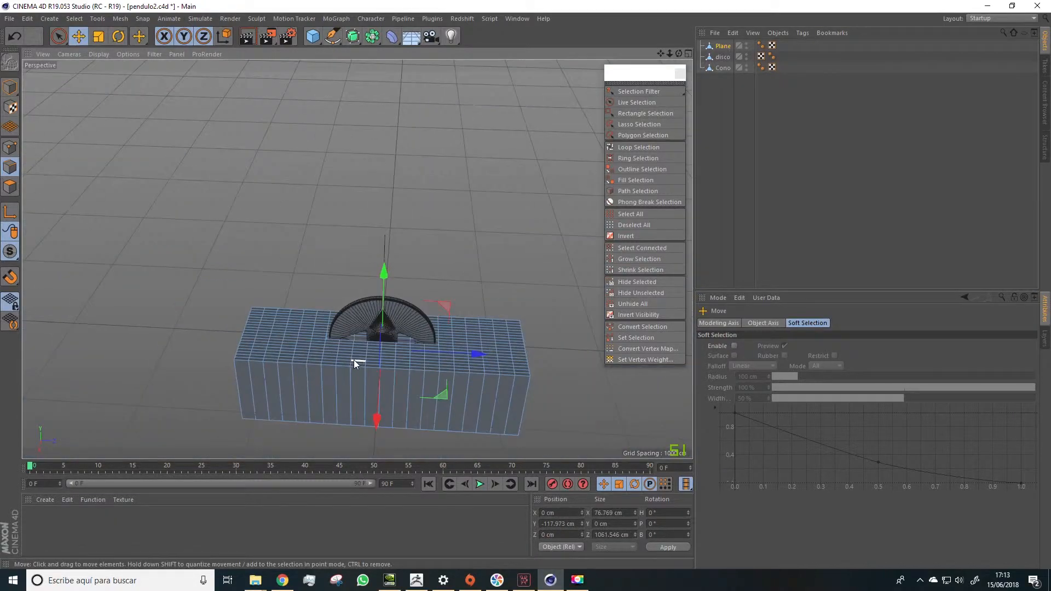
Examine the slot and the block around the disc from several angles, clearing the edge selection.
scroll(355, 362, up, 5)
alt+drag(385, 327, 407, 319)
scroll(364, 310, up, 5)
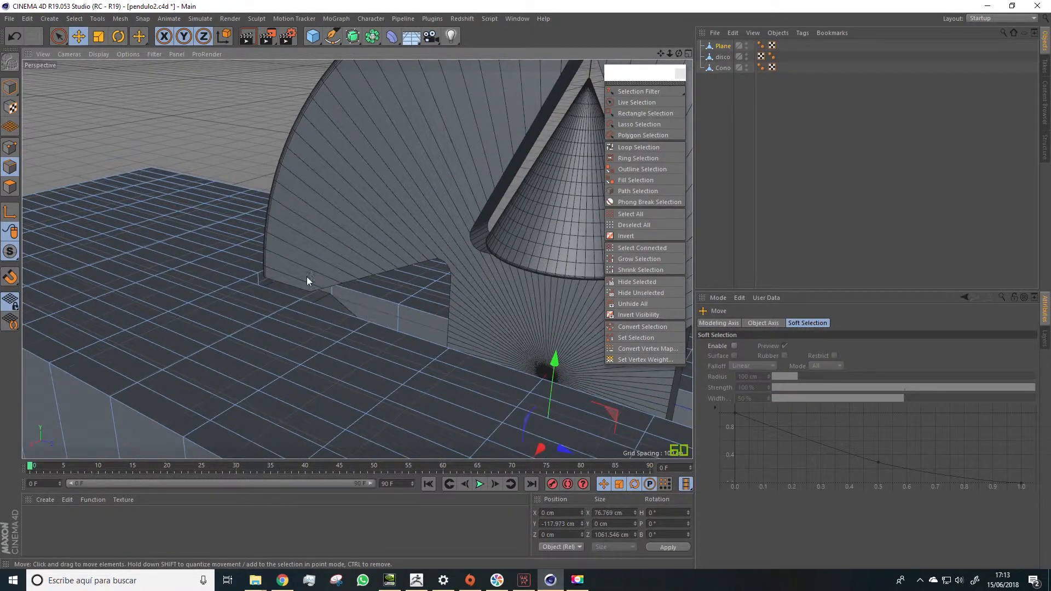
scroll(291, 338, down, 7)
alt+drag(284, 348, 317, 331)
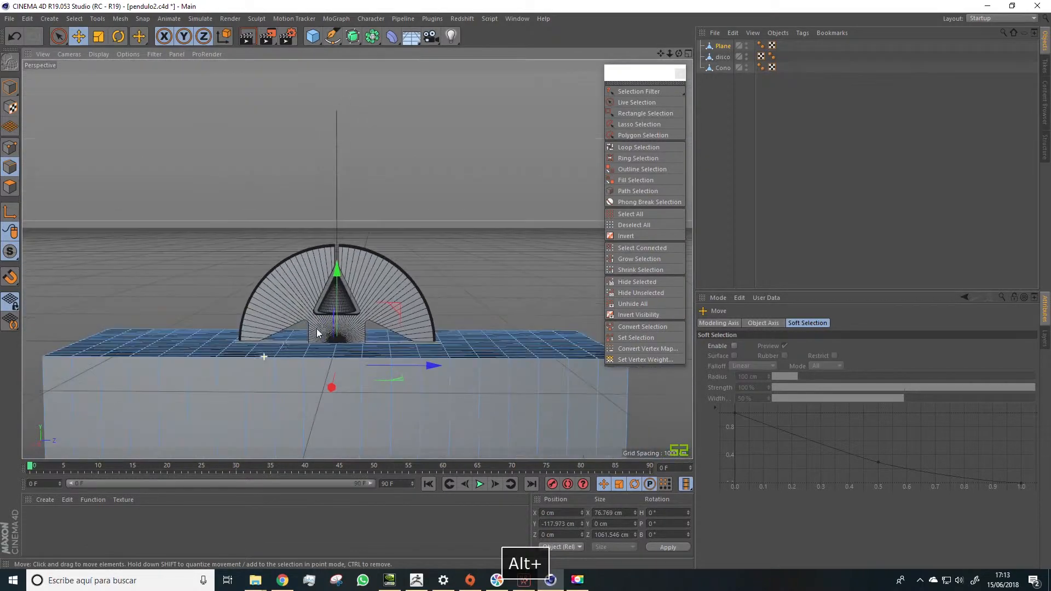
scroll(281, 348, down, 3)
click(371, 290)
alt+drag(176, 380, 47, 182)
scroll(266, 349, up, 3)
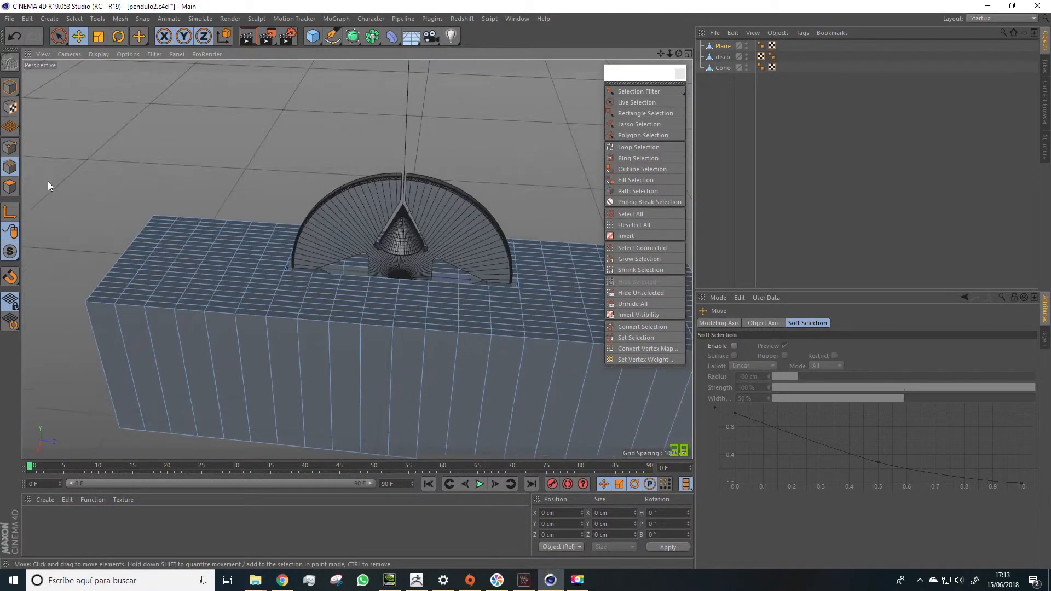
Loop-select the outer edges around the block's top face with Select Boundary Loop turned off.
click(637, 159)
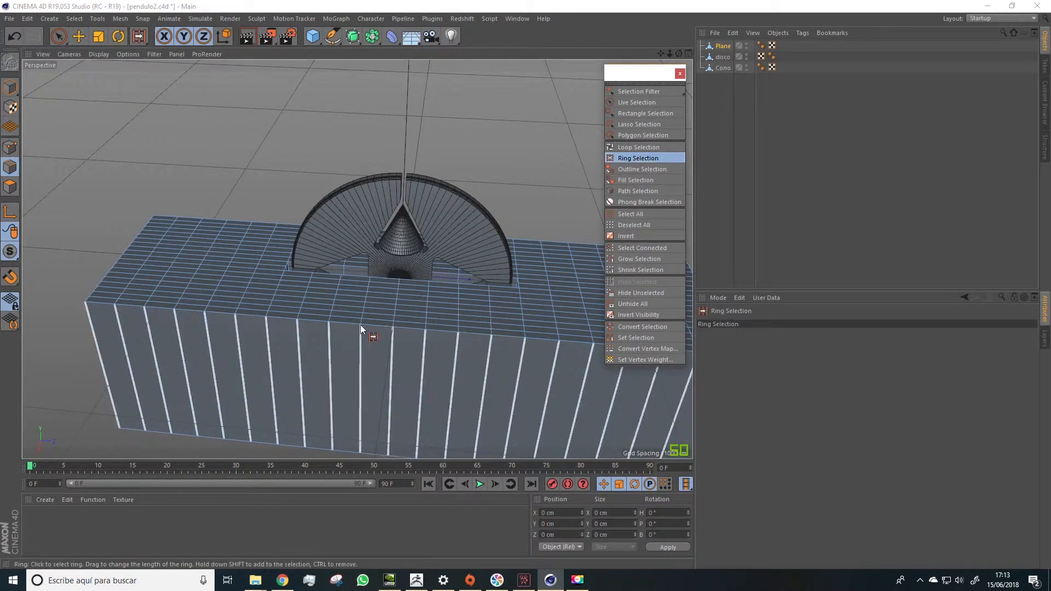
click(638, 147)
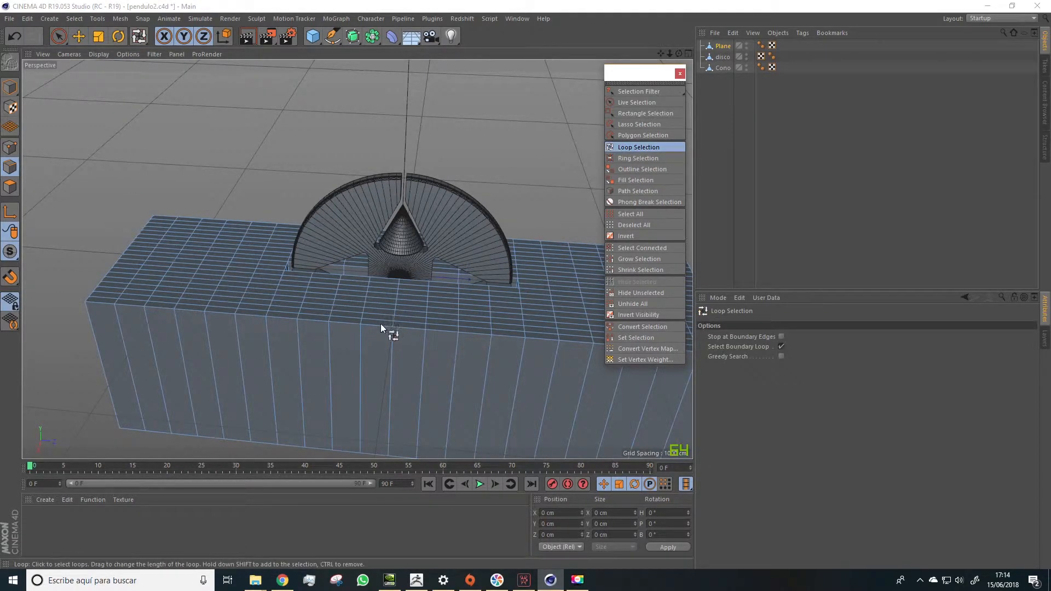
alt+drag(94, 194, 126, 315)
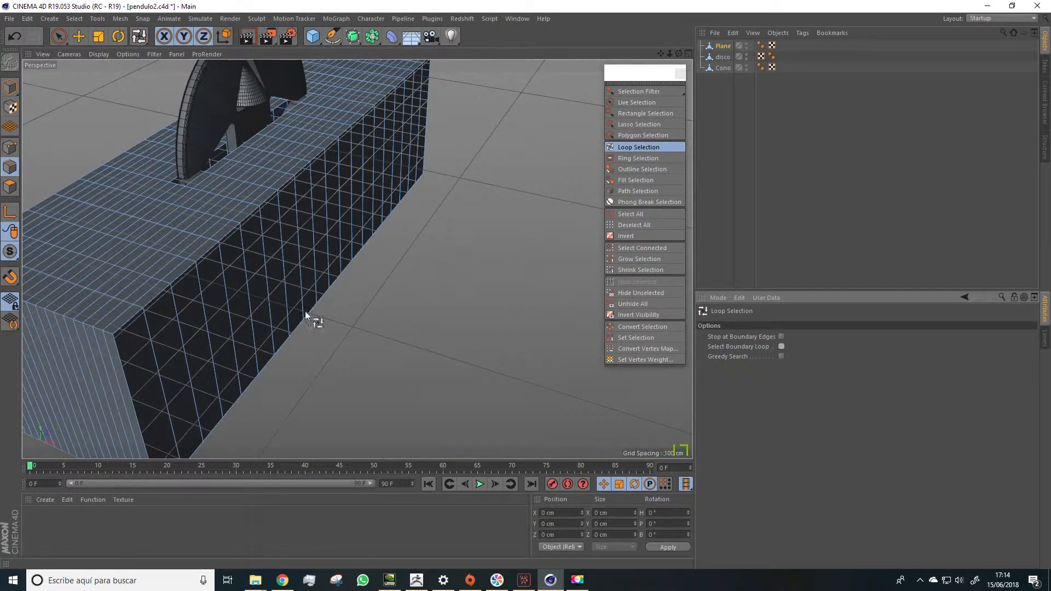
click(113, 333)
alt+drag(124, 327, 60, 336)
alt+drag(103, 281, 139, 337)
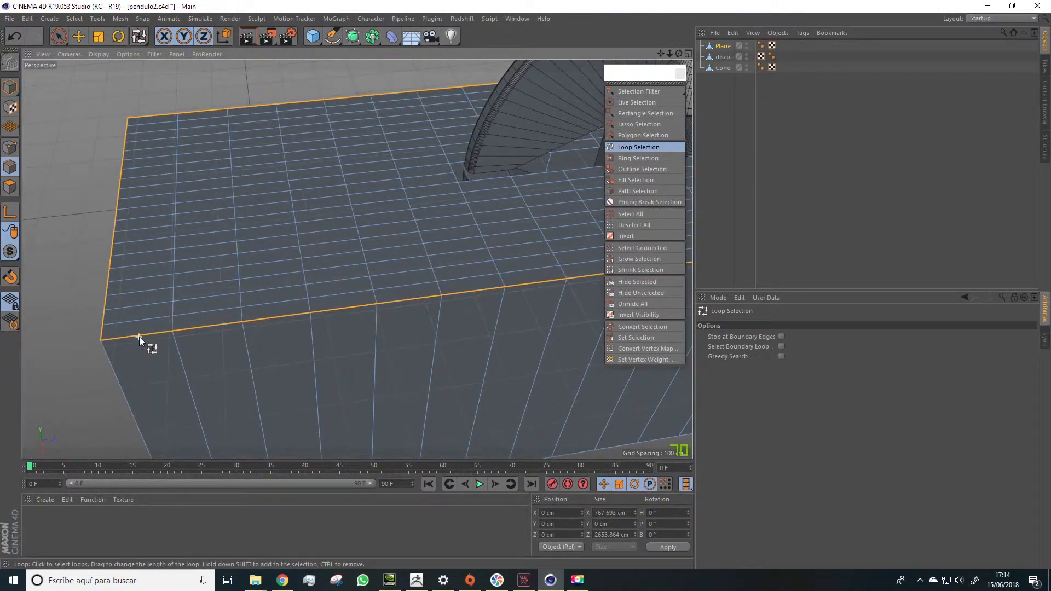
Bevel the block's selected top edges with an 8 cm offset and 6 subdivisions.
right_click(141, 335)
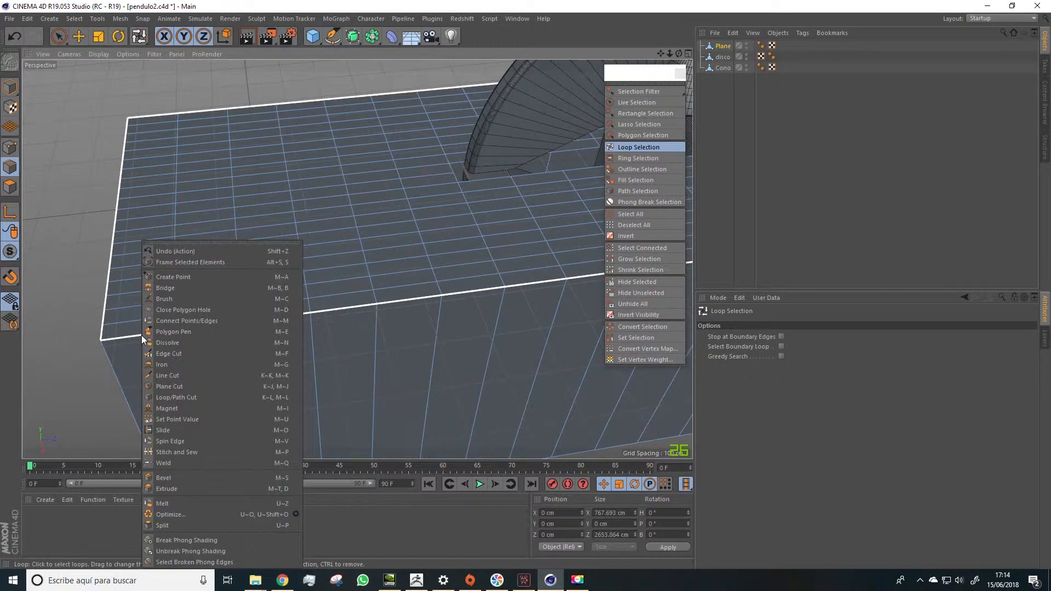
click(166, 478)
alt+drag(317, 347, 452, 307)
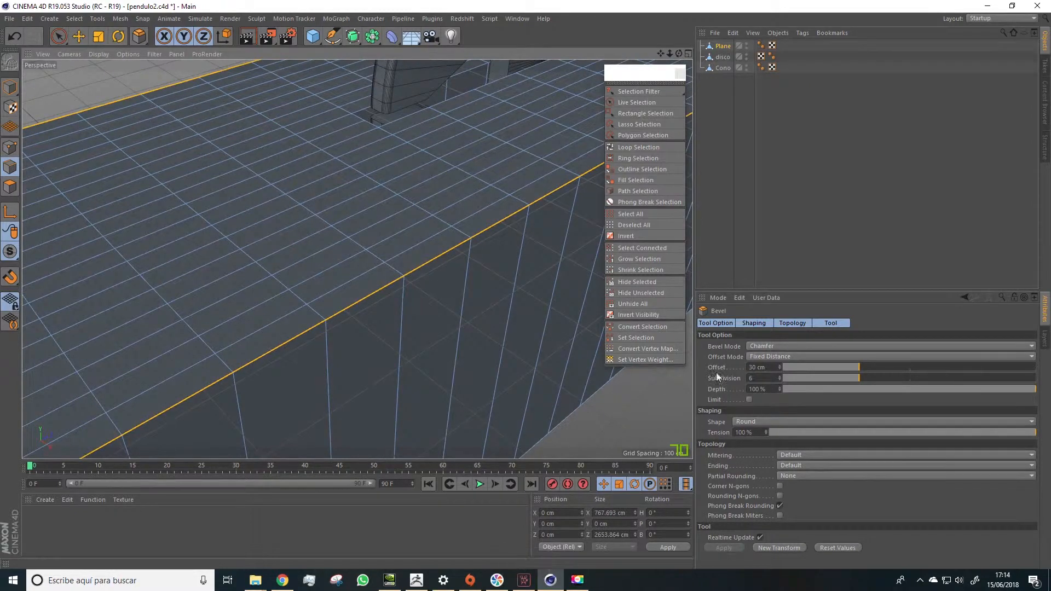
drag(452, 354, 478, 354)
scroll(356, 300, up, 5)
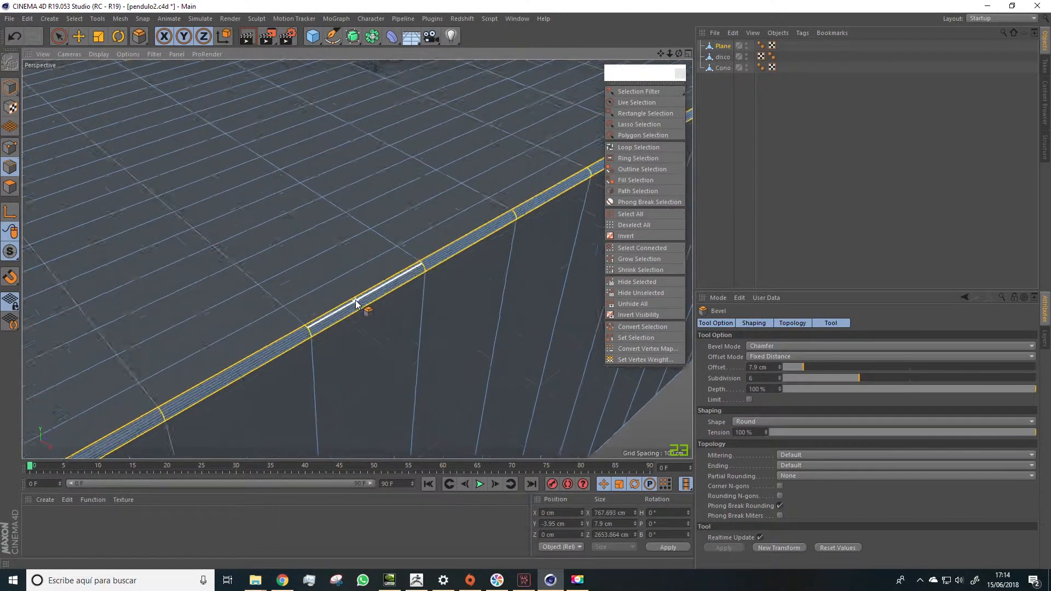
scroll(438, 294, down, 5)
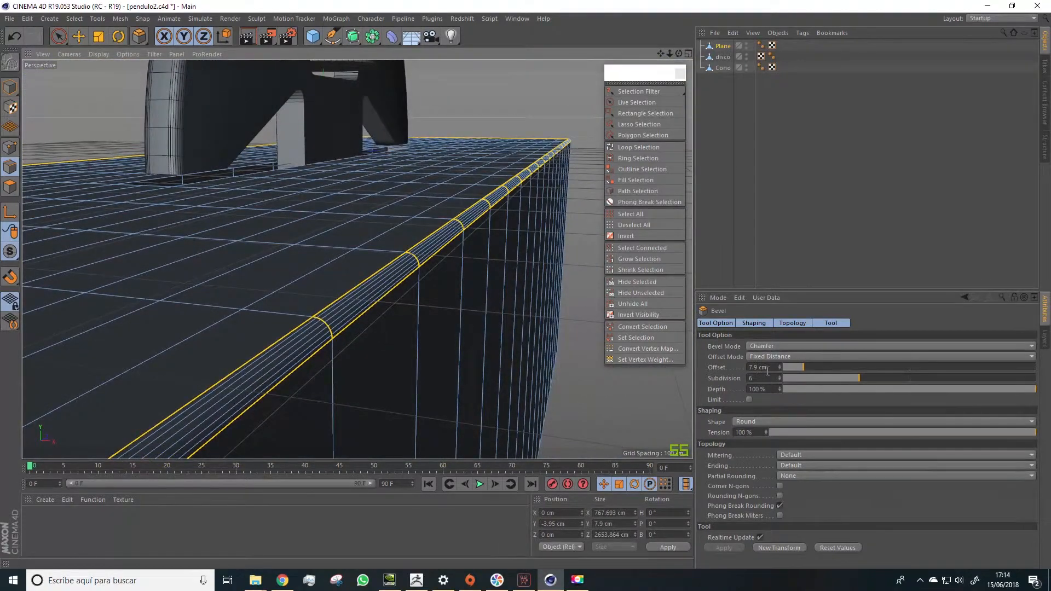
key(ctrl+z)
click(761, 367)
text(8)
click(780, 547)
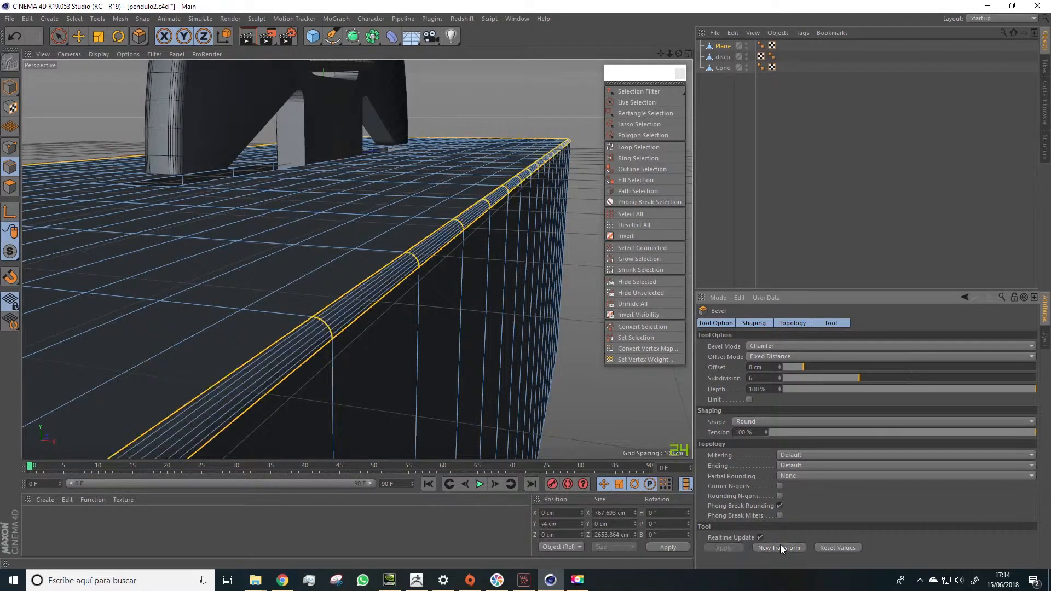
Loop-select the top edges of the slot around the disc.
alt+drag(391, 295, 378, 273)
drag(659, 54, 426, 244)
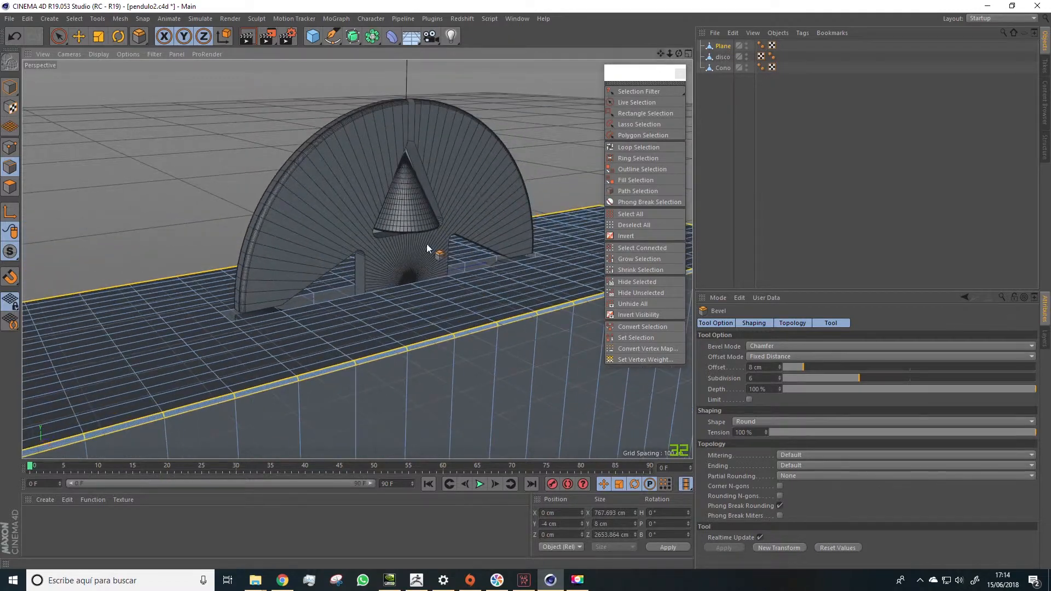
scroll(358, 319, up, 3)
alt+drag(313, 314, 288, 323)
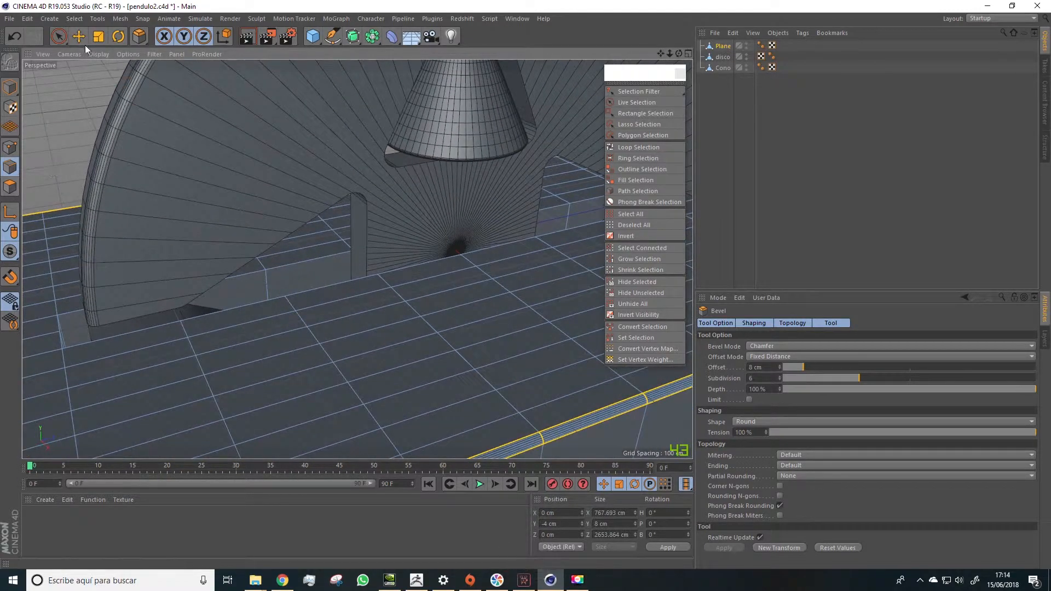
click(611, 152)
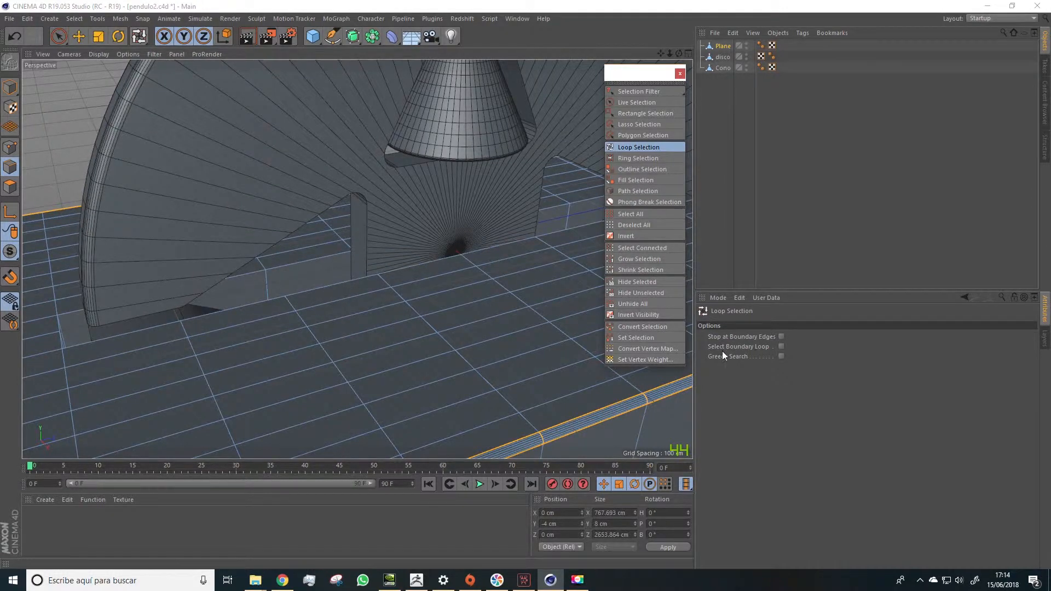
click(303, 285)
alt+drag(303, 286, 251, 283)
scroll(252, 284, up, 2)
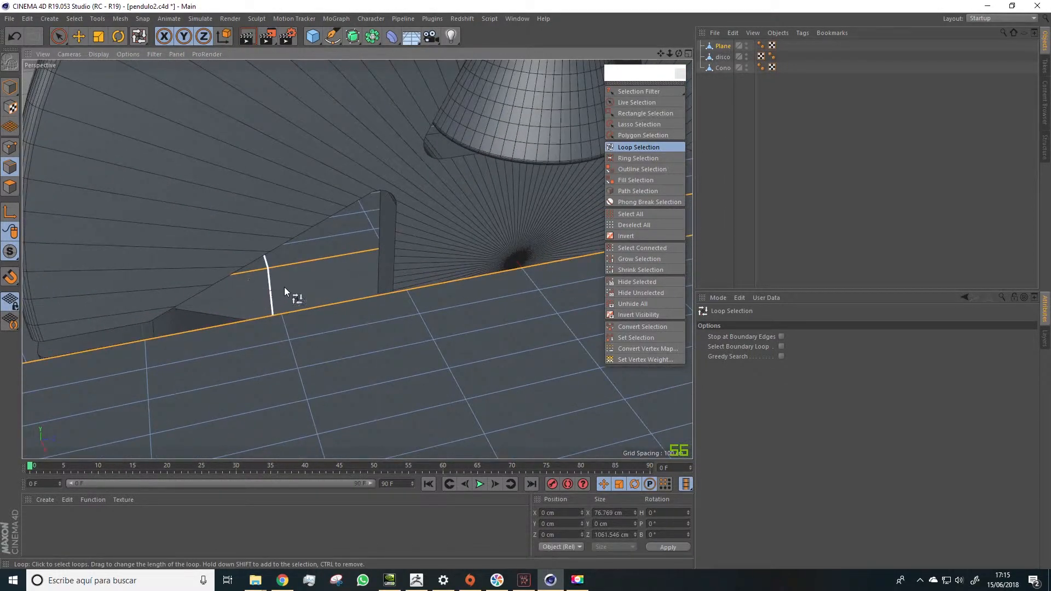
Bevel the selected slot edges with an 8 cm offset and 6 subdivisions.
right_click(306, 261)
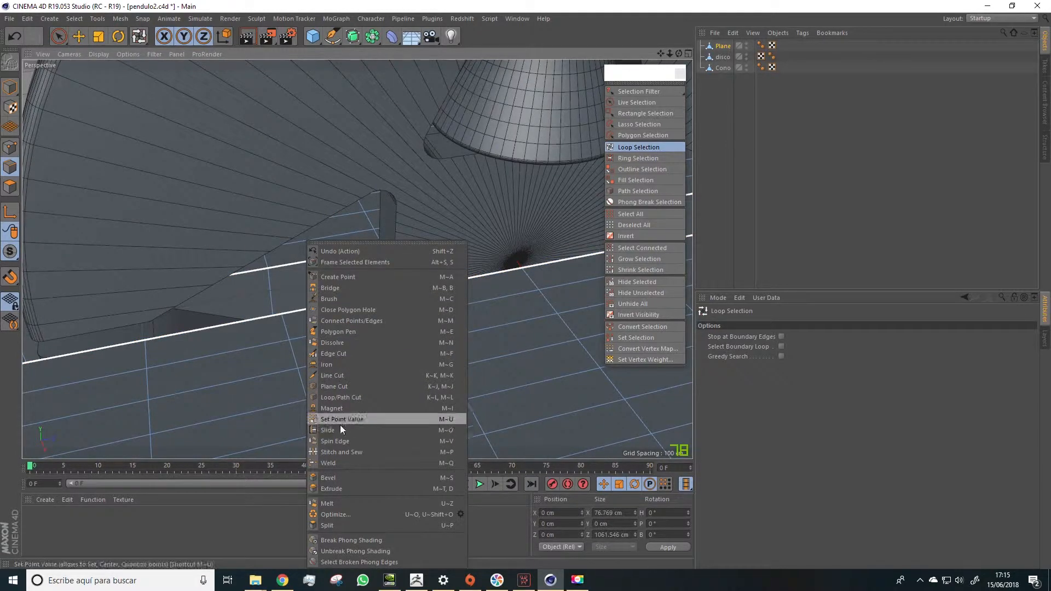
click(327, 478)
alt+drag(341, 266, 374, 273)
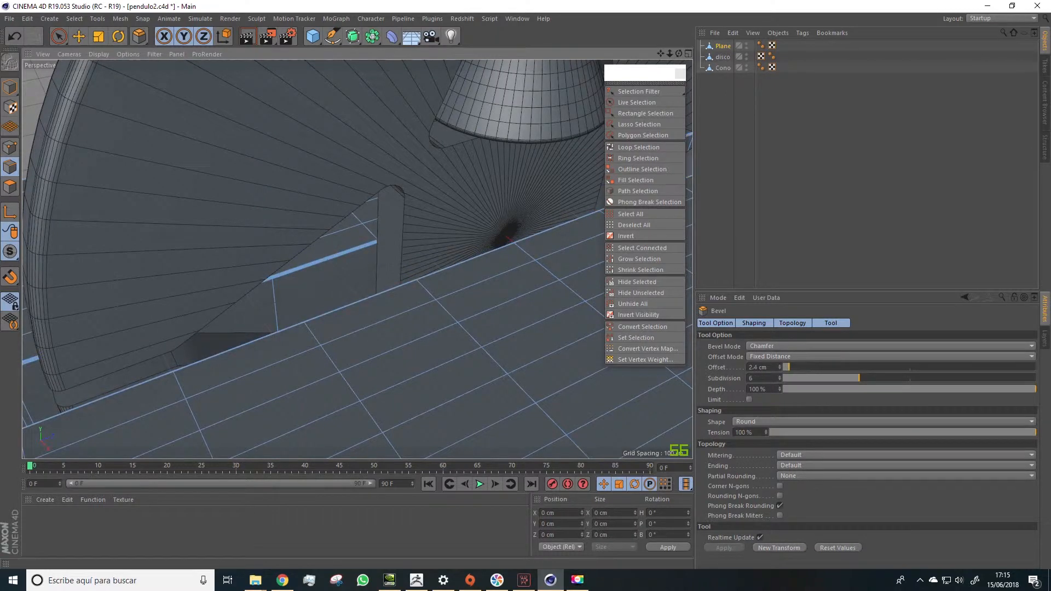
key(ctrl+z)
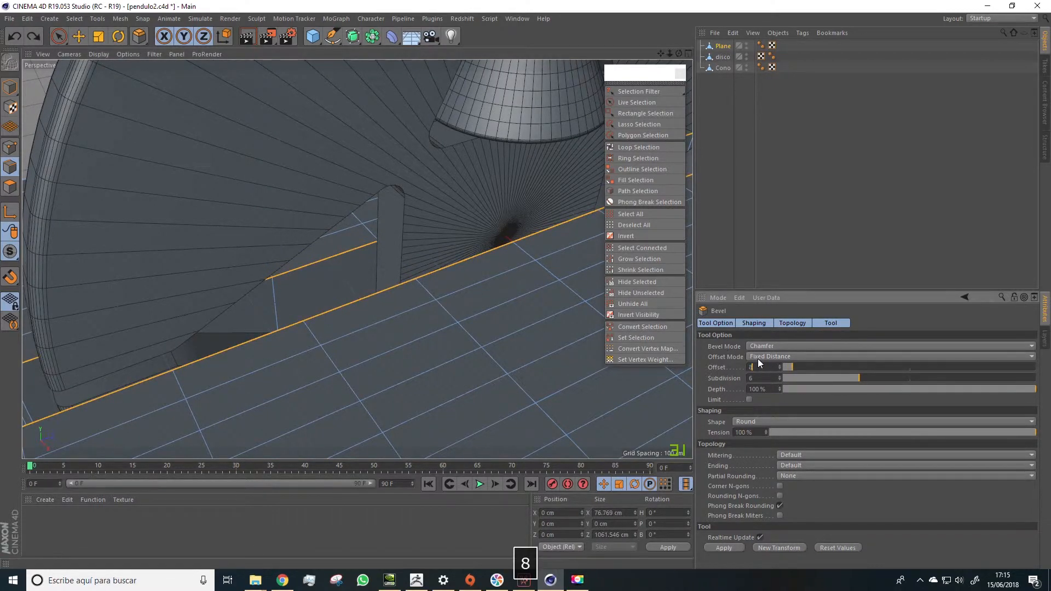
text(8)
click(769, 546)
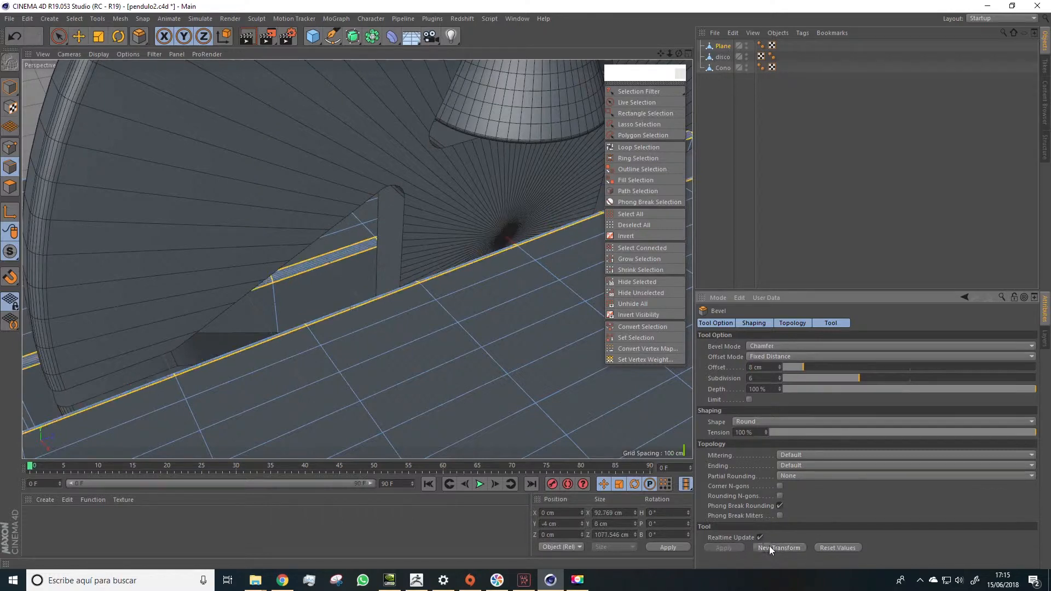
Clear the edge selection with Live Selection and view the whole bevelled block.
scroll(192, 237, down, 5)
alt+drag(313, 276, 274, 253)
scroll(274, 253, down, 6)
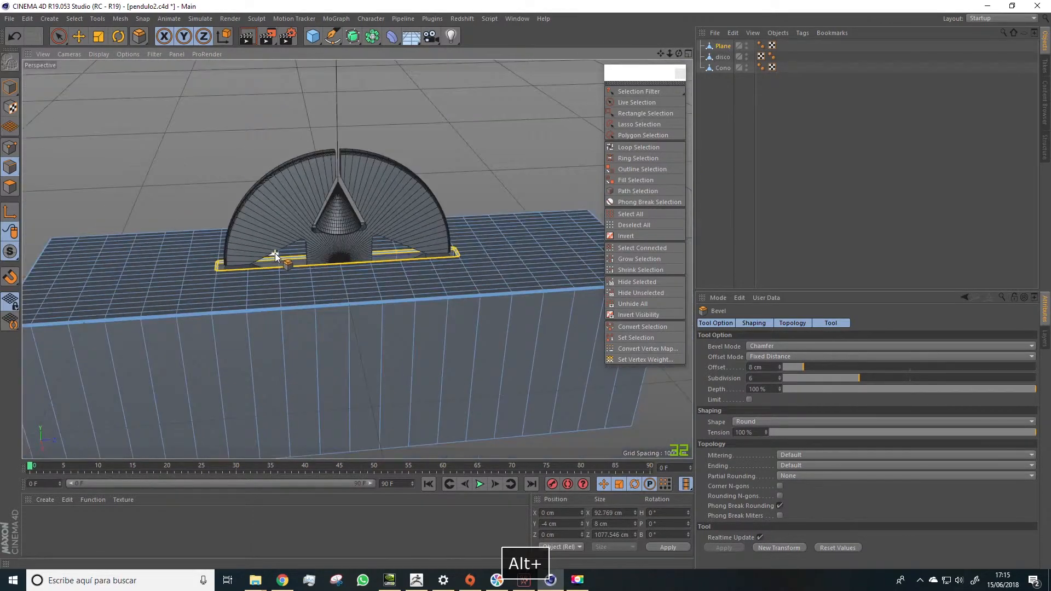
click(59, 36)
click(130, 119)
alt+drag(143, 144, 105, 135)
mouse_move(323, 330)
alt+mouse_down()
mouse_move(359, 345)
mouse_move(322, 329)
alt+mouse_up()
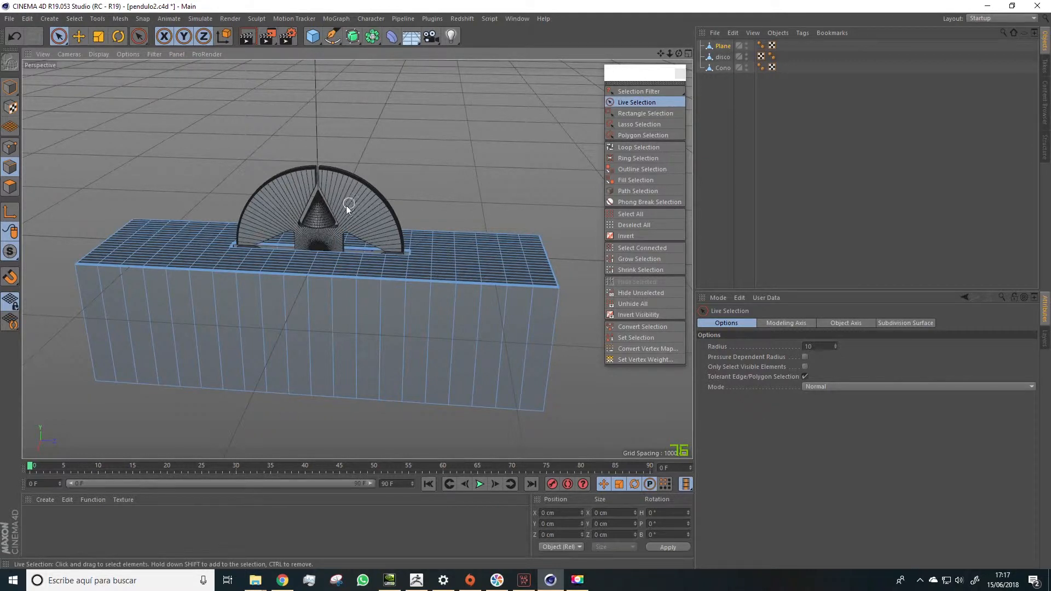
Add a cube and move it behind the slotted block to about X -415 cm.
drag(314, 37, 402, 55)
drag(302, 288, 314, 271)
key(ctrl+z)
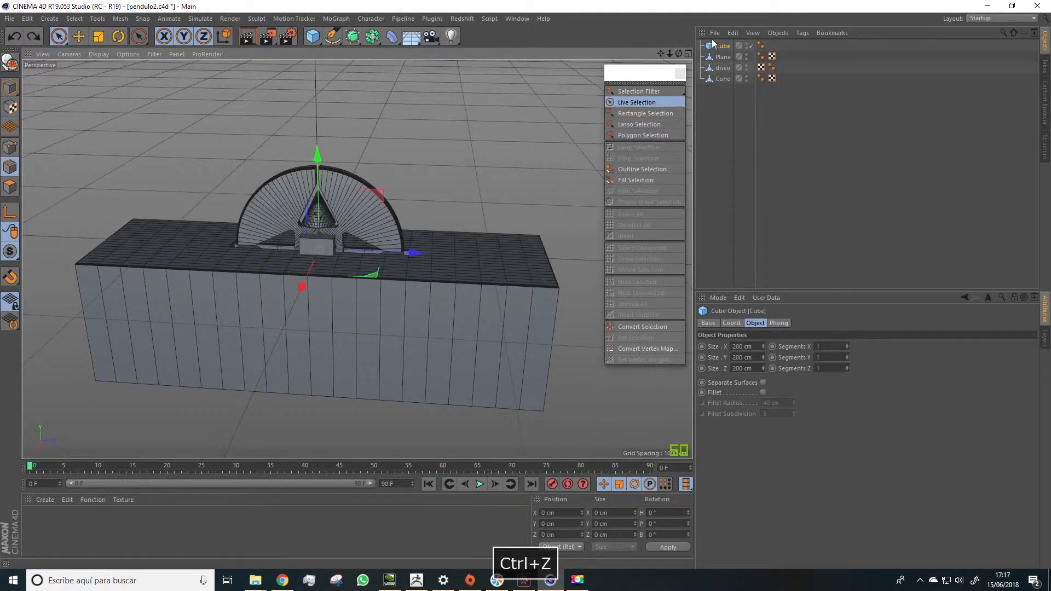
click(79, 36)
alt+drag(40, 71, 235, 242)
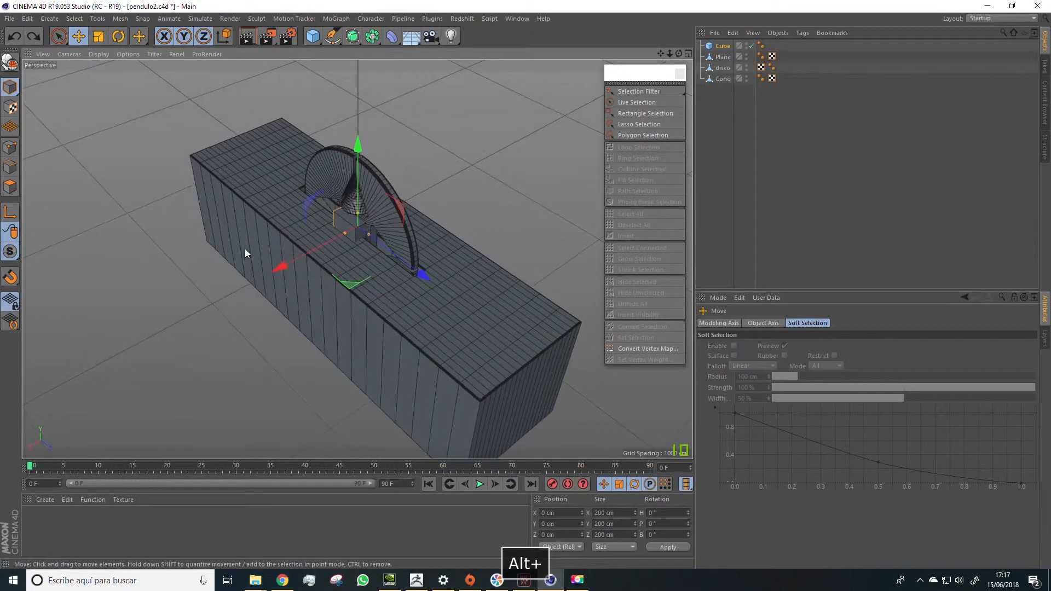
drag(280, 270, 345, 272)
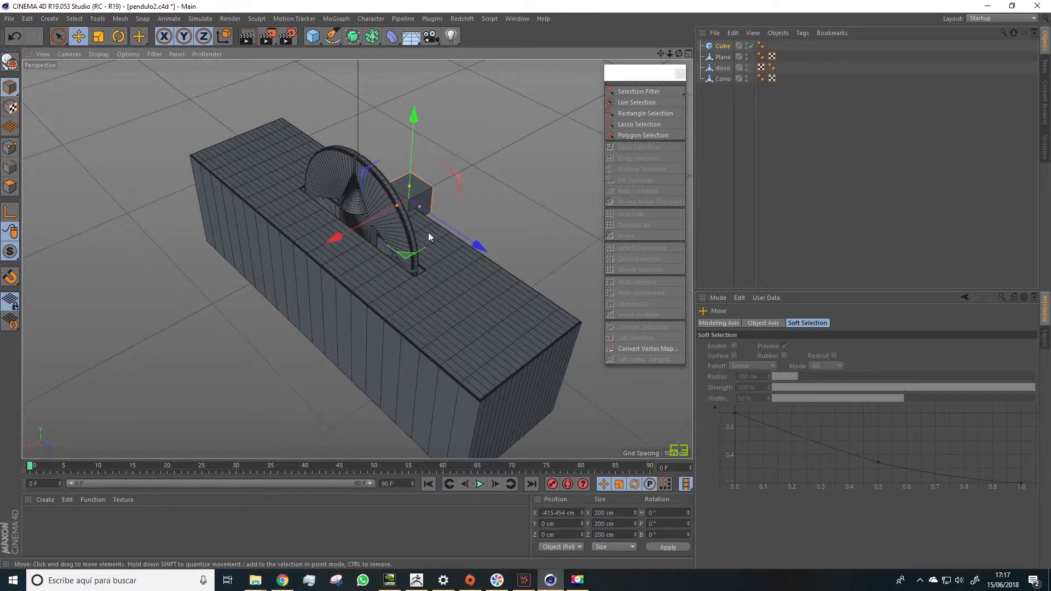
Stretch the cube to about 755 cm in X and 3042 cm in Z, undoing any off-axis moves.
drag(419, 207, 618, 343)
scroll(529, 306, down, 3)
alt+middle_drag(584, 109, 458, 103)
drag(315, 239, 276, 269)
key(ctrl+z)
key(ctrl+z)
key(ctrl+z)
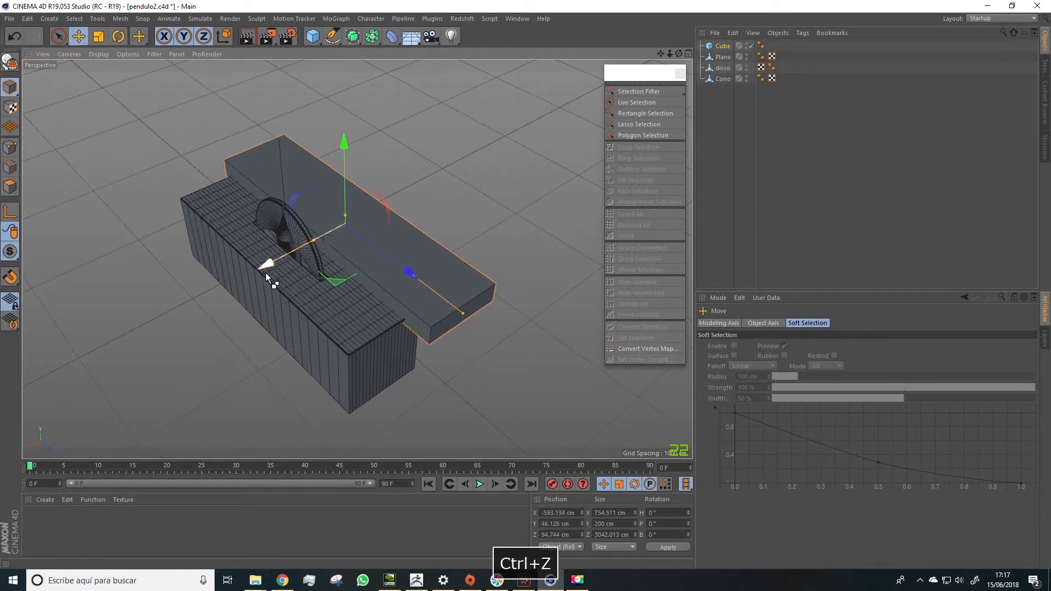
Move the cube farther behind the block and enlarge it to about 4054 cm in X and 7951 cm in Z.
drag(284, 257, 281, 258)
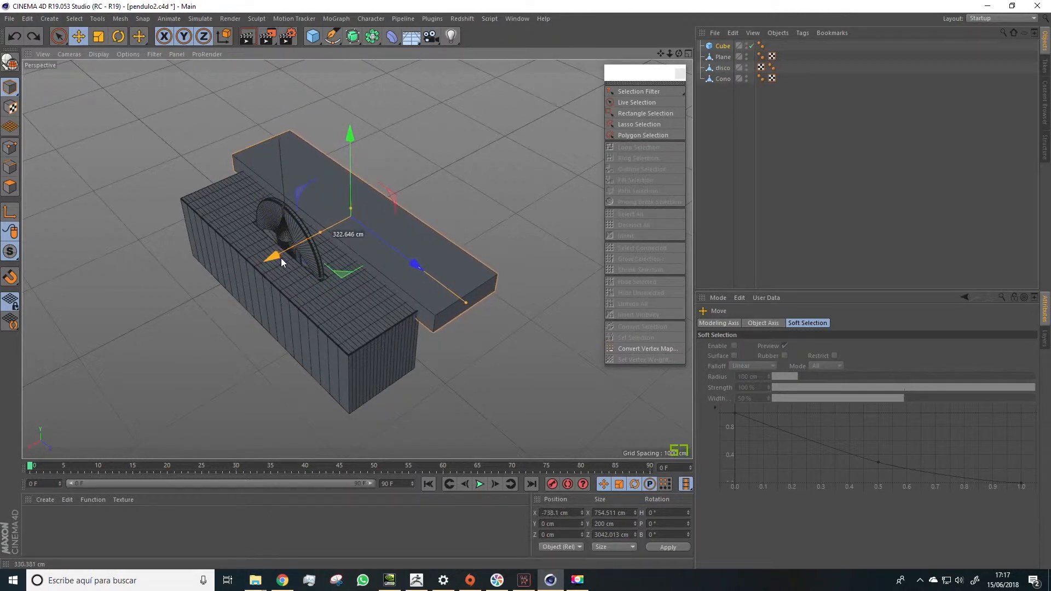
drag(466, 303, 462, 300)
drag(320, 234, 166, 322)
drag(270, 258, 400, 209)
drag(576, 223, 758, 328)
scroll(468, 219, down, 2)
alt+drag(468, 219, 559, 212)
drag(488, 229, 526, 251)
Thicken the cube to about 1246 cm in Y and lower it to about Y -452 cm.
drag(305, 160, 307, 100)
mouse_move(267, 181)
alt+mouse_down()
mouse_move(364, 160)
mouse_move(408, 171)
mouse_move(271, 173)
alt+mouse_up()
scroll(261, 223, up, 4)
alt+drag(275, 231, 370, 203)
drag(468, 119, 468, 124)
alt+drag(305, 159, 352, 117)
alt+drag(293, 174, 329, 238)
scroll(327, 200, up, 1)
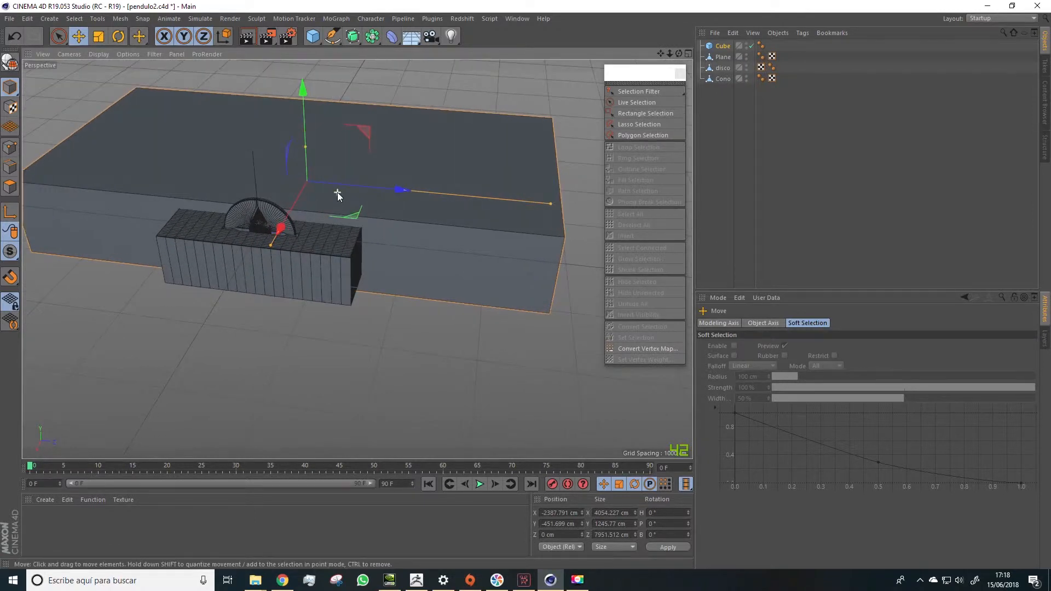
Turn on Fillet for the large cube and inspect its rounded edge beside the slotted block.
click(714, 47)
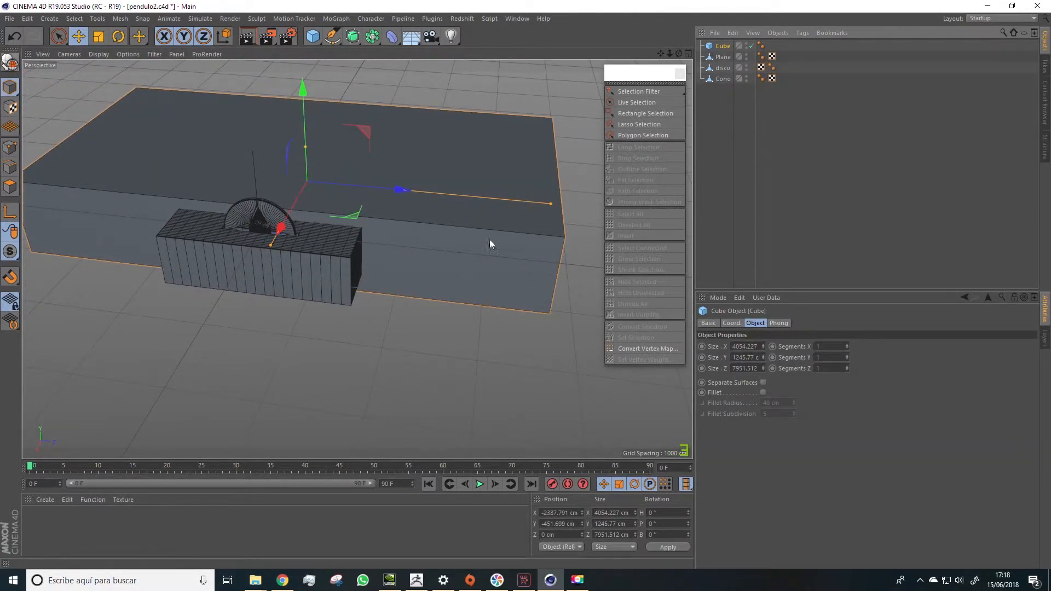
click(763, 392)
scroll(338, 215, up, 4)
scroll(336, 217, up, 3)
mouse_move(334, 219)
alt+mouse_down()
mouse_move(237, 188)
mouse_move(316, 219)
alt+mouse_up()
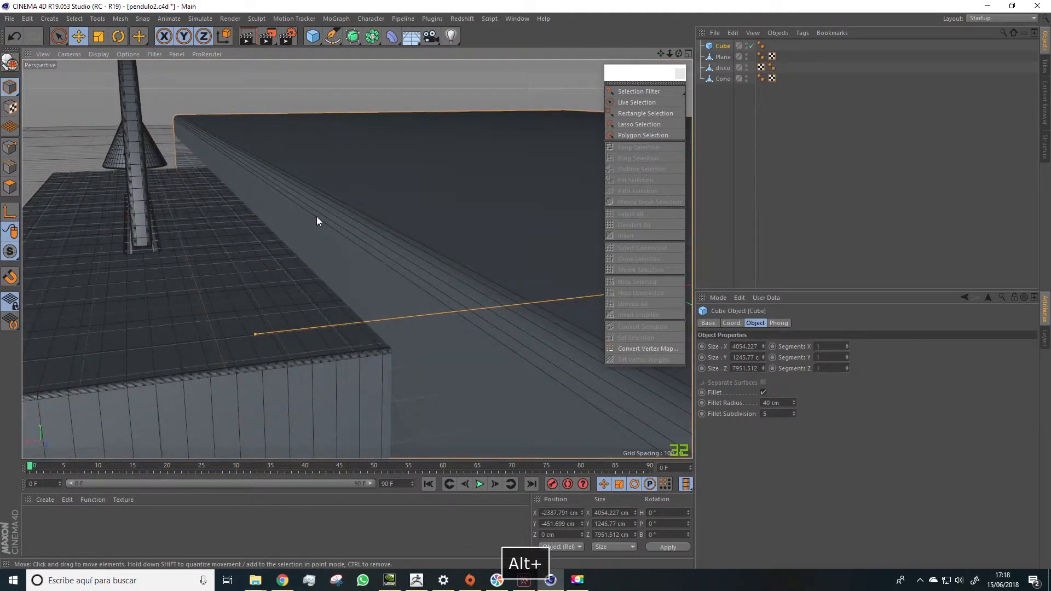
Set the cube's fillet radius to 40 cm and its fillet subdivision to 10.
double_click(782, 404)
click(761, 410)
drag(793, 401, 745, 391)
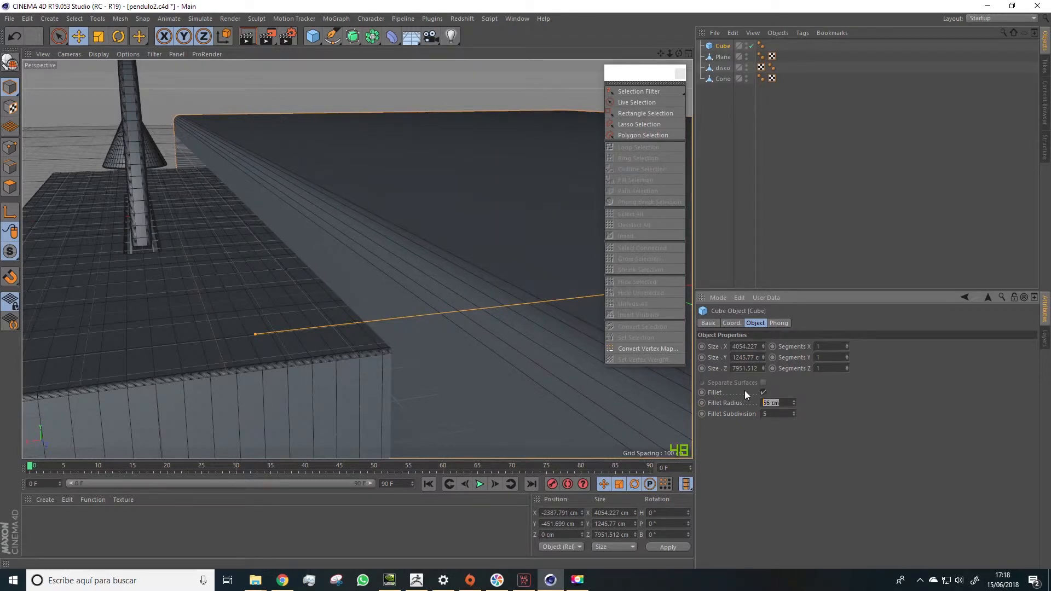
text(40)
key(Return)
drag(797, 412, 793, 408)
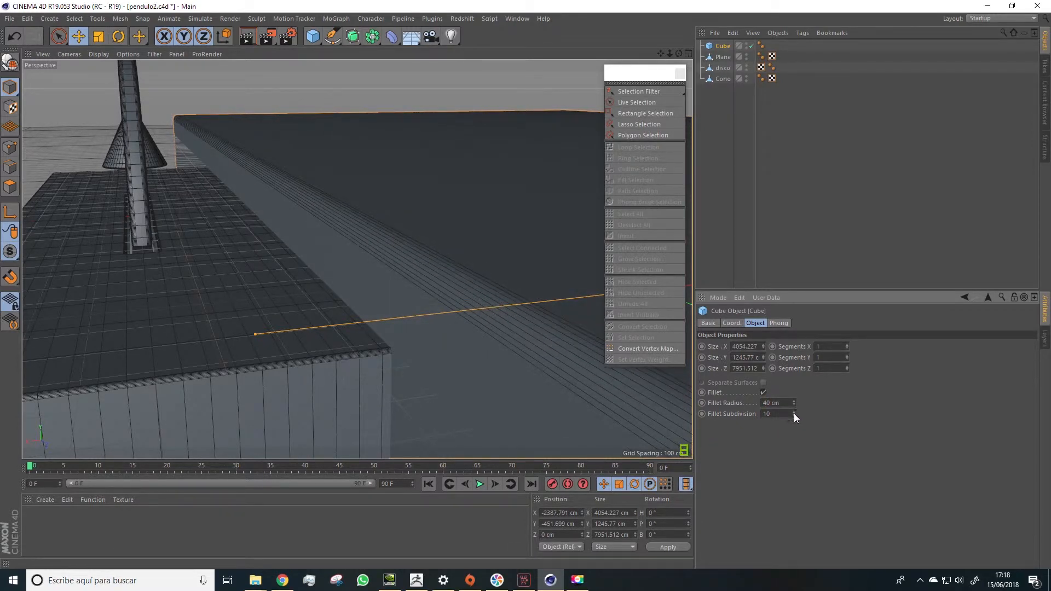
Duplicate the cube to the opposite side of the slotted block at about X 2322 cm, Y -748 cm, and clear the selection.
alt+drag(602, 336, 147, 369)
scroll(419, 288, down, 10)
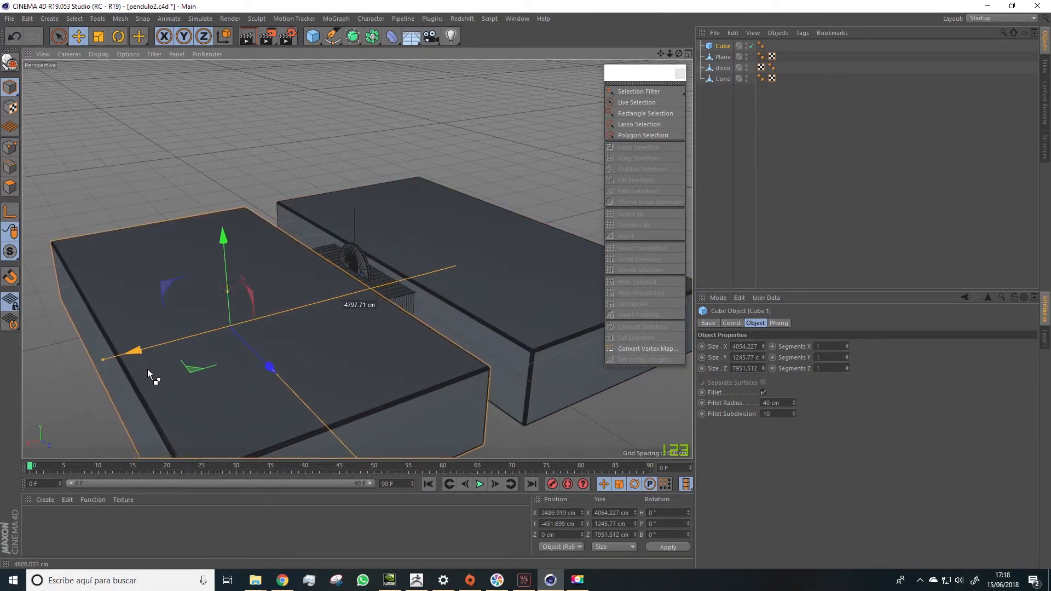
drag(223, 238, 228, 251)
scroll(236, 268, up, 3)
drag(137, 422, 327, 383)
alt+drag(329, 325, 382, 335)
alt+drag(501, 324, 190, 357)
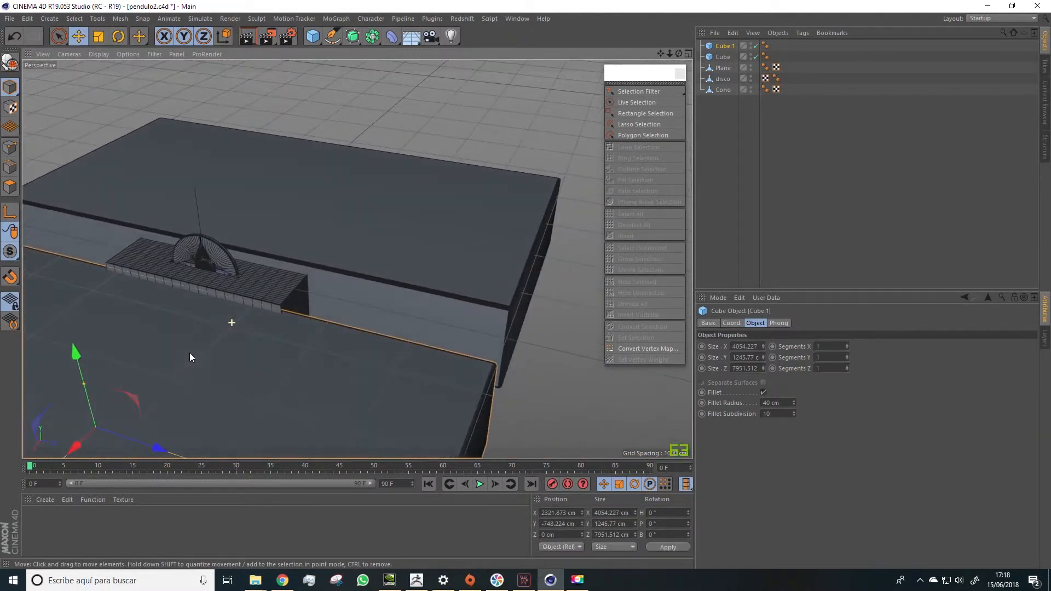
alt+drag(306, 241, 372, 249)
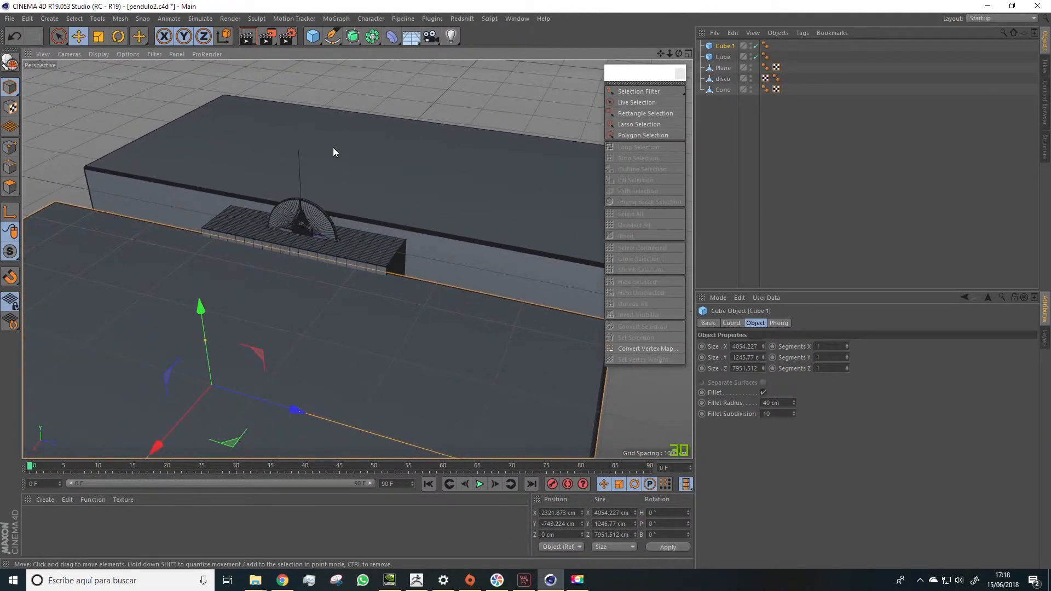
click(375, 87)
alt+drag(313, 147, 195, 176)
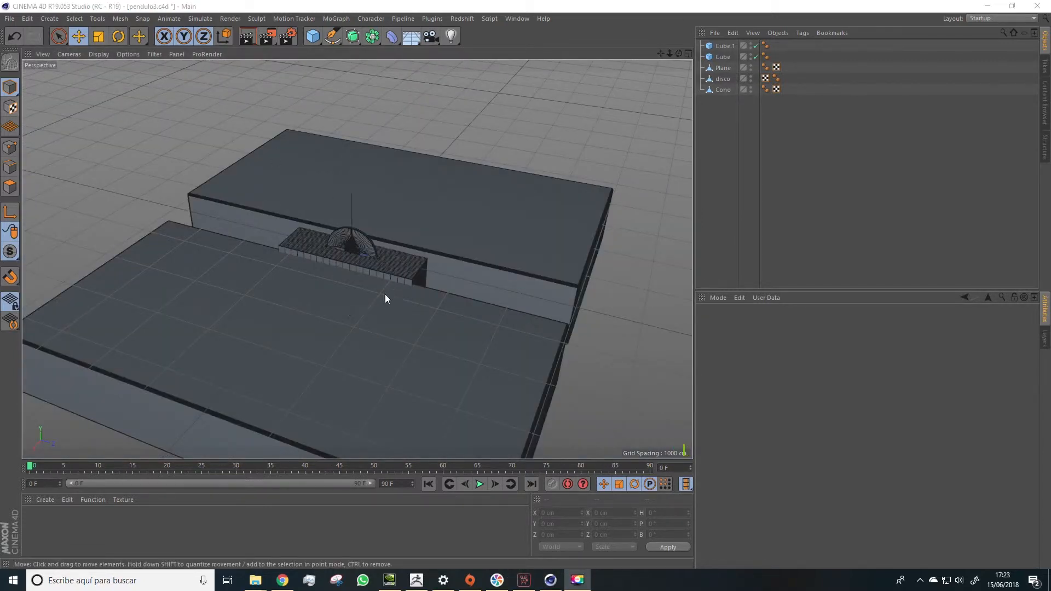
Duplicate the slotted block along Z on both sides of the original, placing one copy at about Z 2657 cm.
click(426, 273)
scroll(427, 271, up, 4)
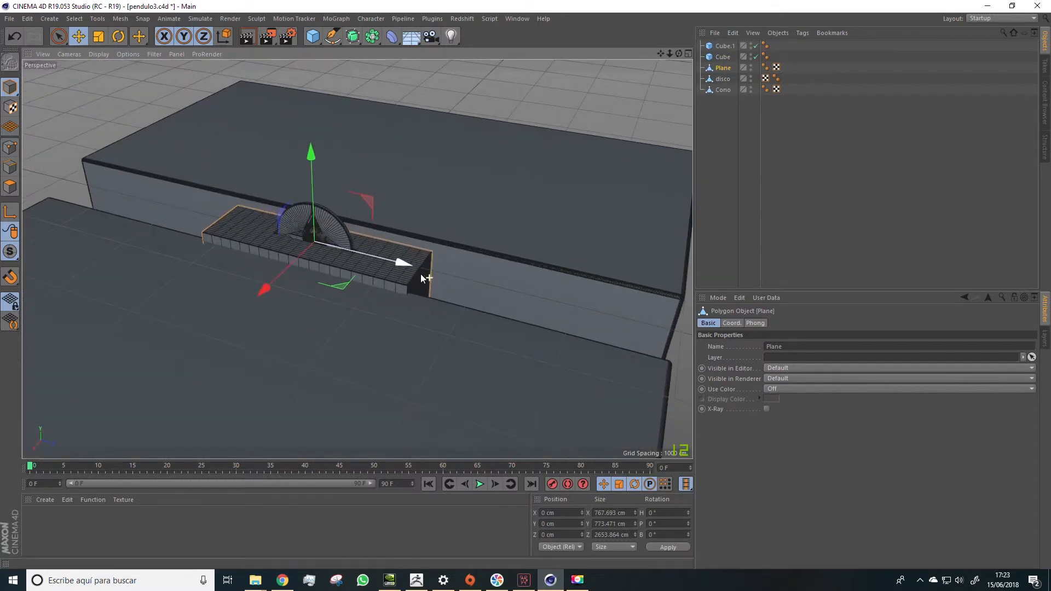
ctrl+drag(405, 264, 639, 347)
scroll(471, 286, up, 5)
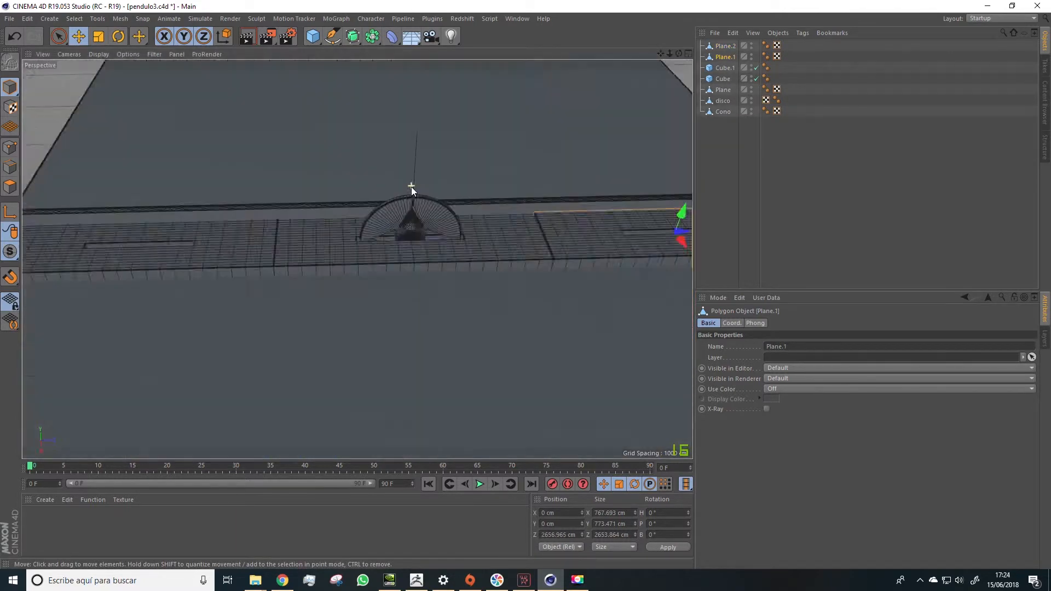
Clear the selection and inspect the disc, cone and repeated slotted blocks between the two large cubes.
scroll(412, 186, down, 3)
alt+drag(437, 212, 450, 130)
click(506, 104)
alt+drag(582, 109, 291, 222)
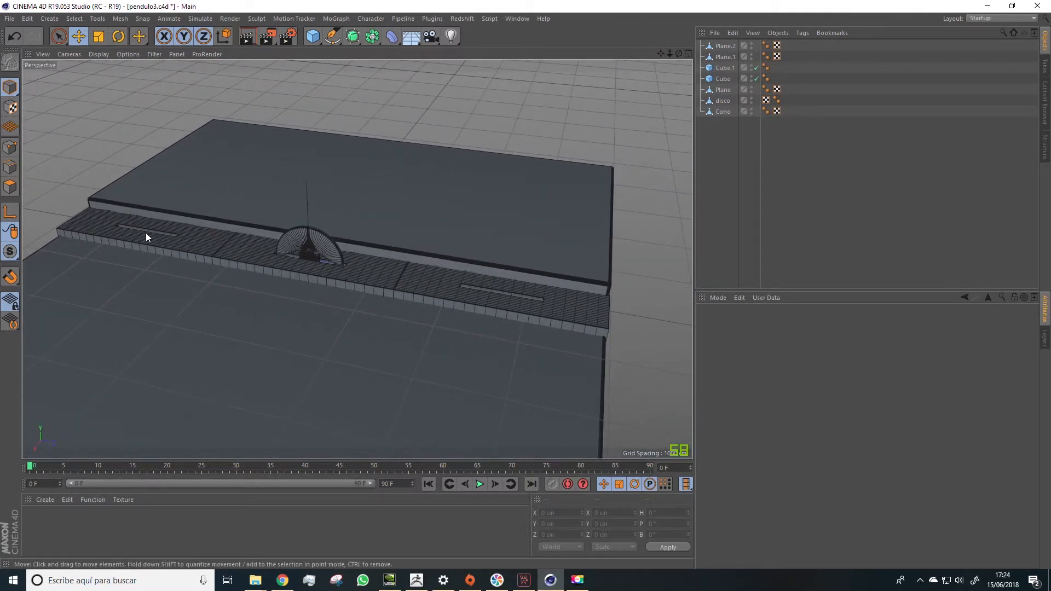
alt+drag(198, 273, 201, 276)
alt+right_drag(243, 268, 378, 247)
drag(664, 54, 341, 234)
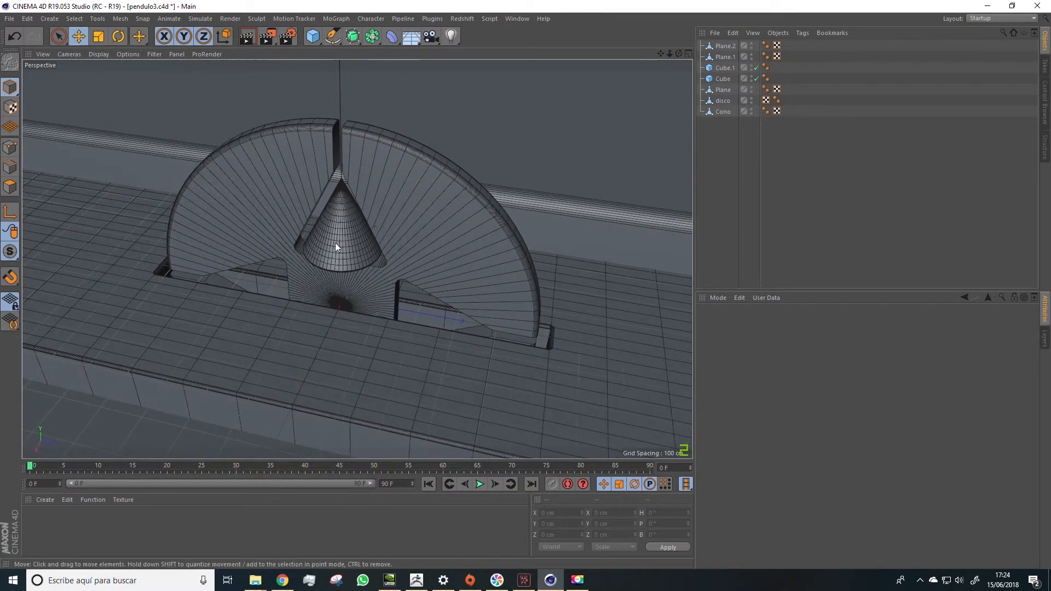
scroll(444, 238, down, 6)
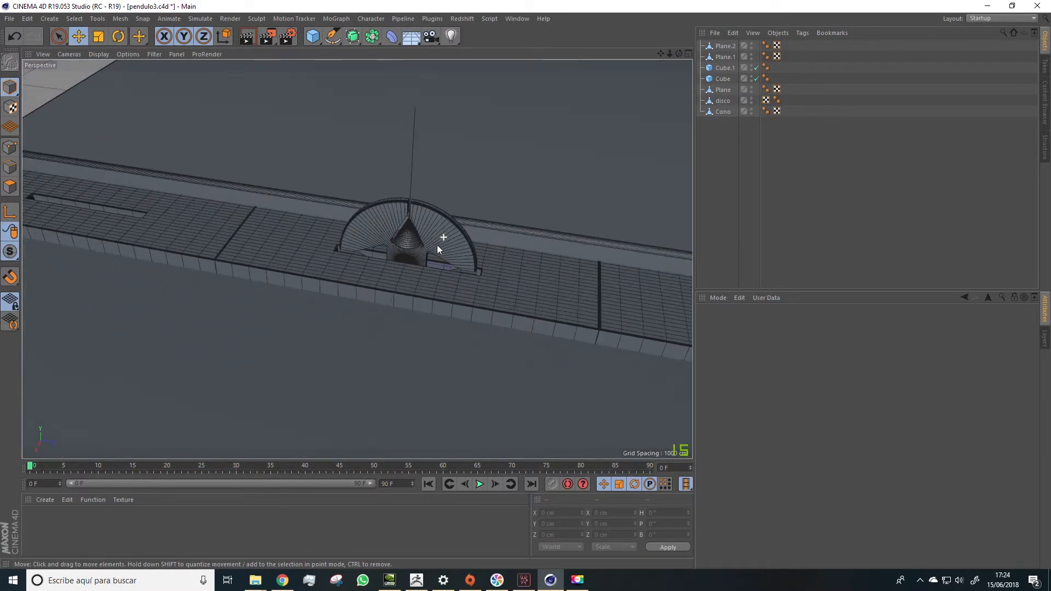
scroll(416, 260, down, 3)
Save the scene as pendulo3 in the curso pendulo folder, replacing the existing file.
click(43, 55)
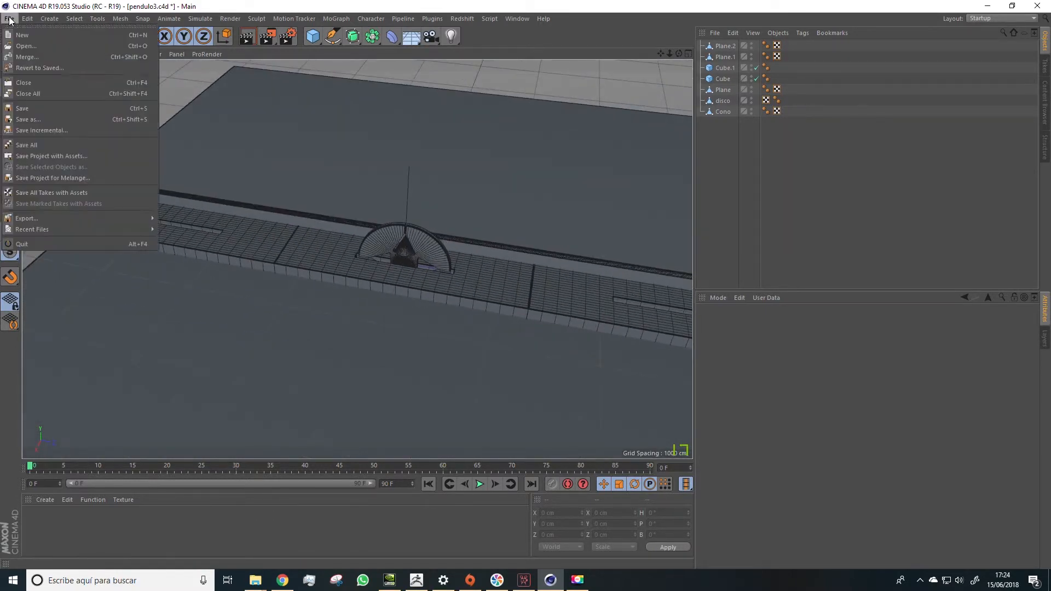
click(29, 111)
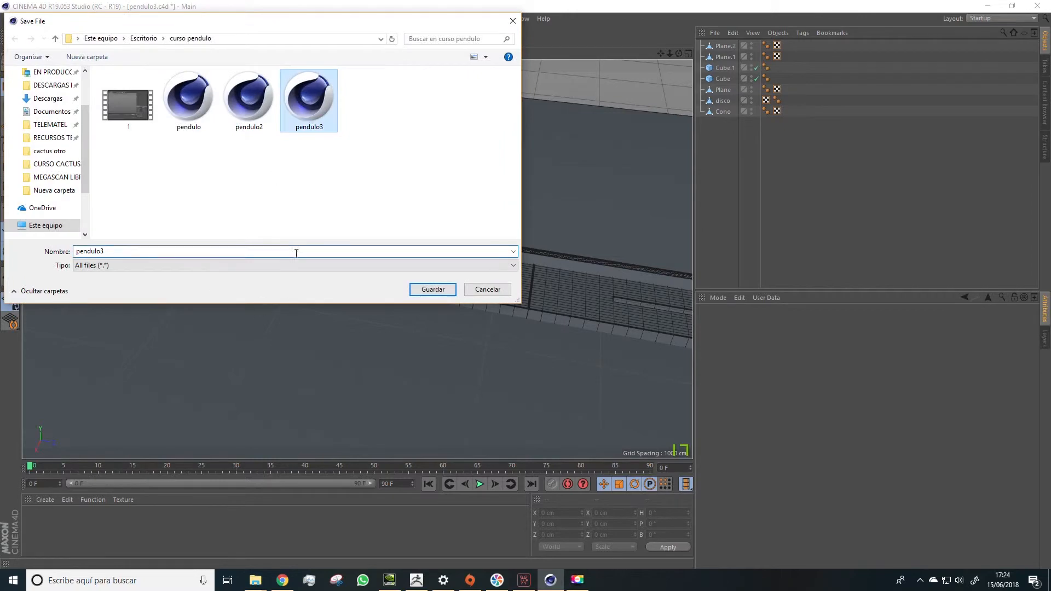
click(425, 289)
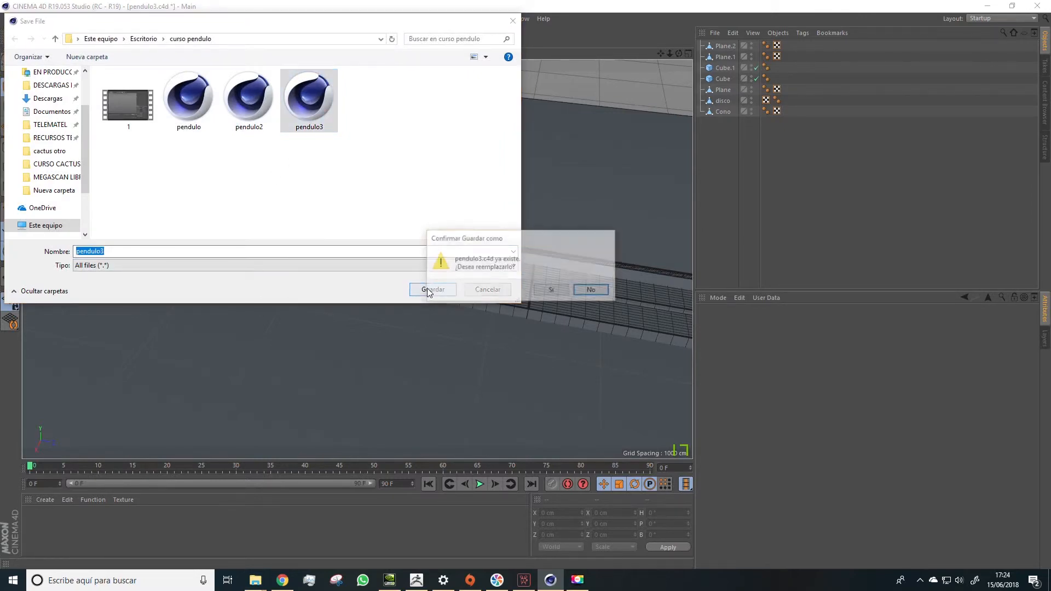
click(549, 290)
scroll(411, 238, down, 3)
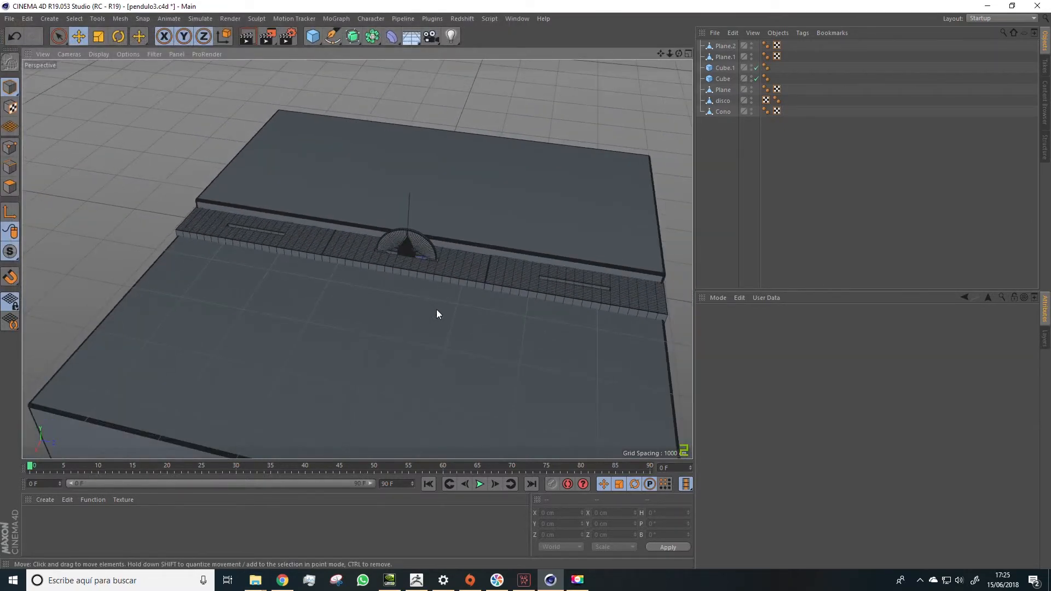
alt+drag(436, 309, 438, 289)
drag(659, 53, 620, 67)
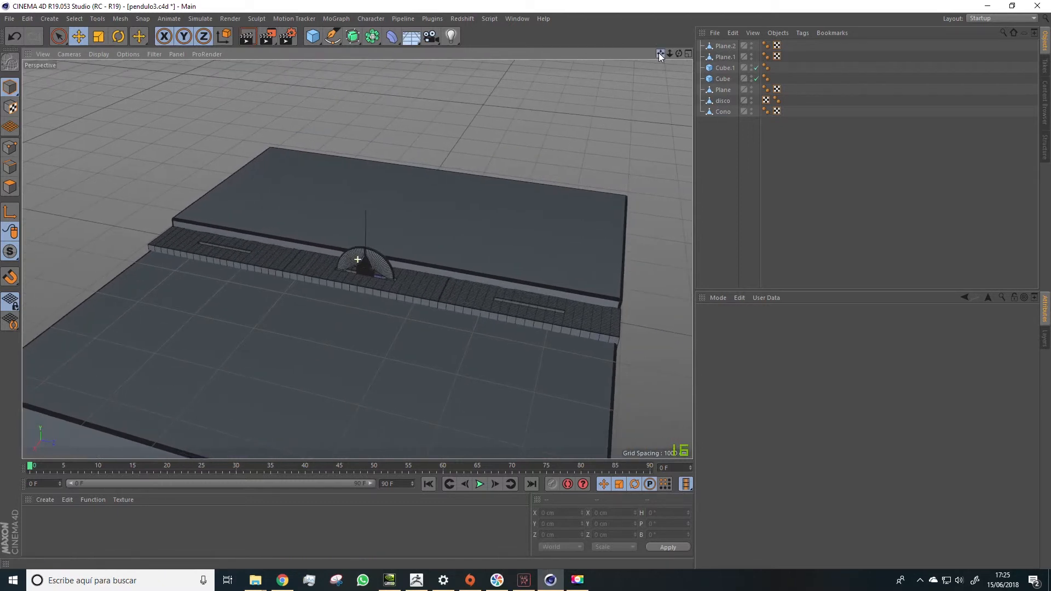